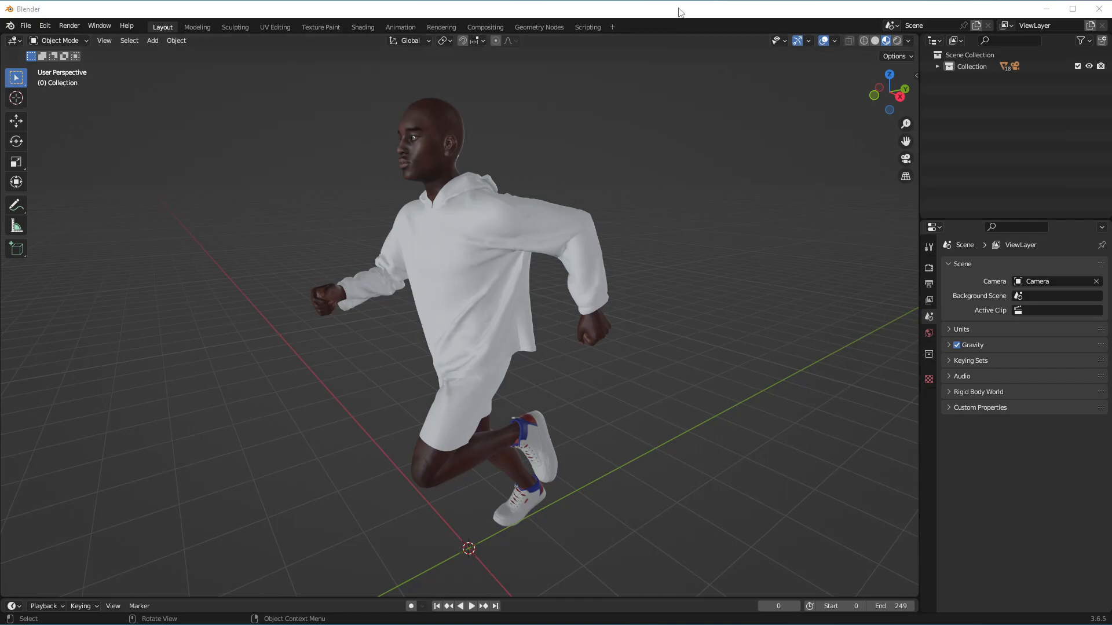
# Play the running character's animation in the textured viewport and stop it.
pyautogui.moveTo(889, 95); pyautogui.dragTo(682, 227)
pyautogui.click(526, 252)
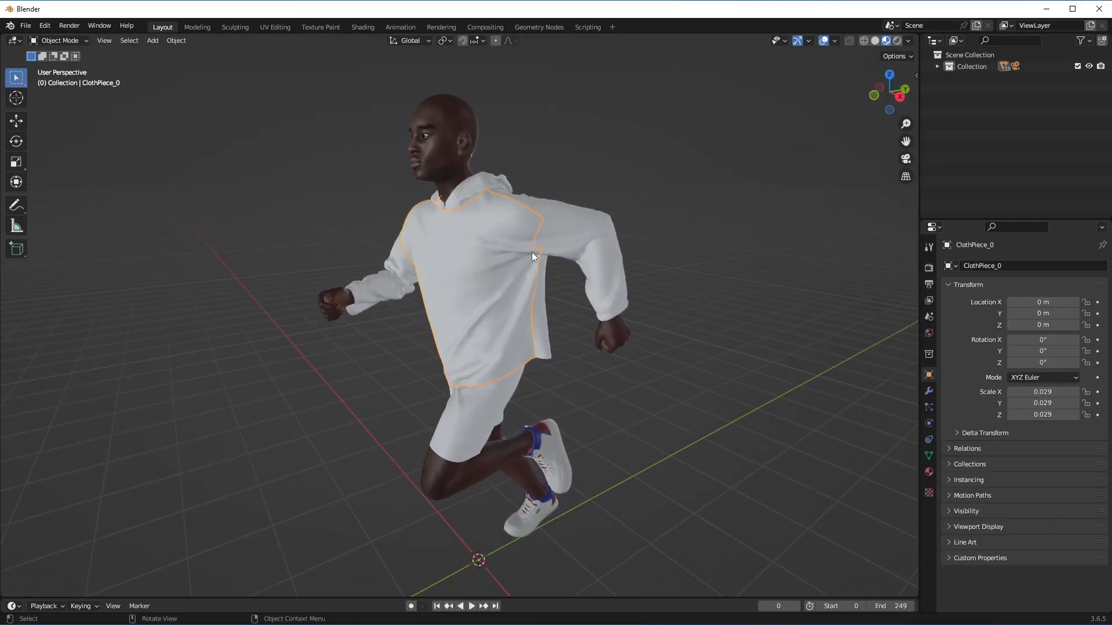
pyautogui.moveTo(880, 93)
pyautogui.mouseDown()
pyautogui.moveTo(944, 85)
pyautogui.moveTo(901, 89)
pyautogui.mouseUp()
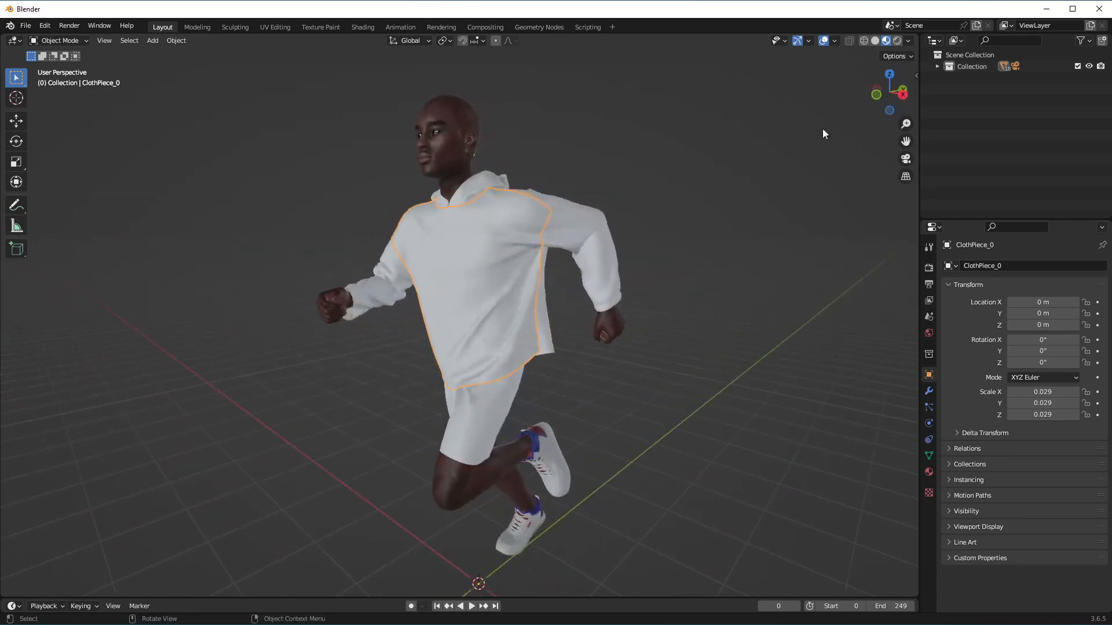
pyautogui.press('space')
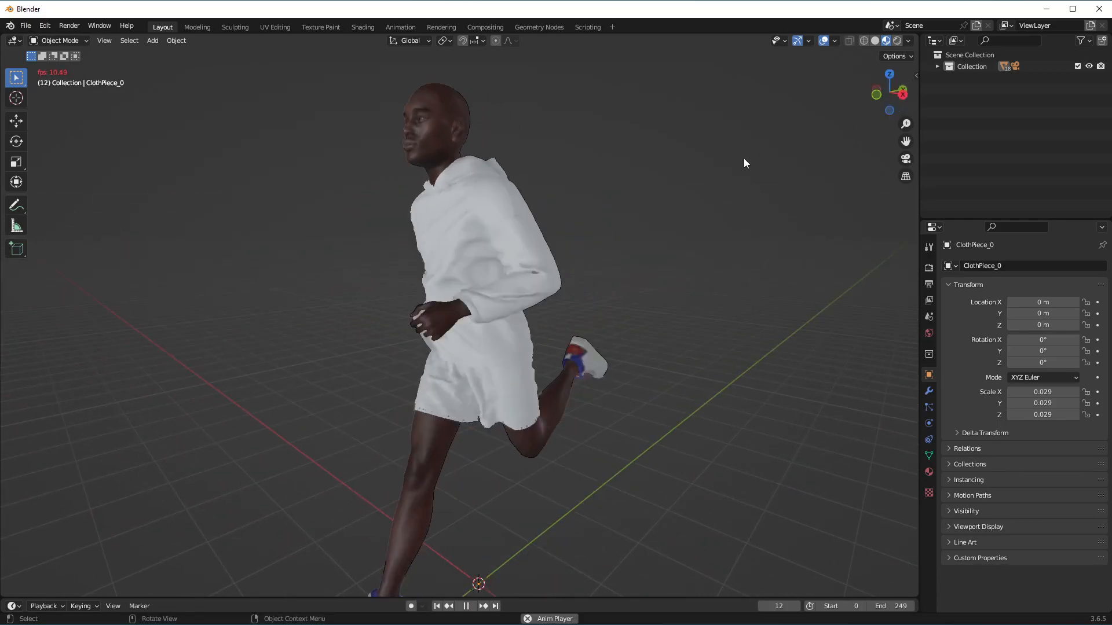
pyautogui.moveTo(906, 141); pyautogui.dragTo(852, 134)
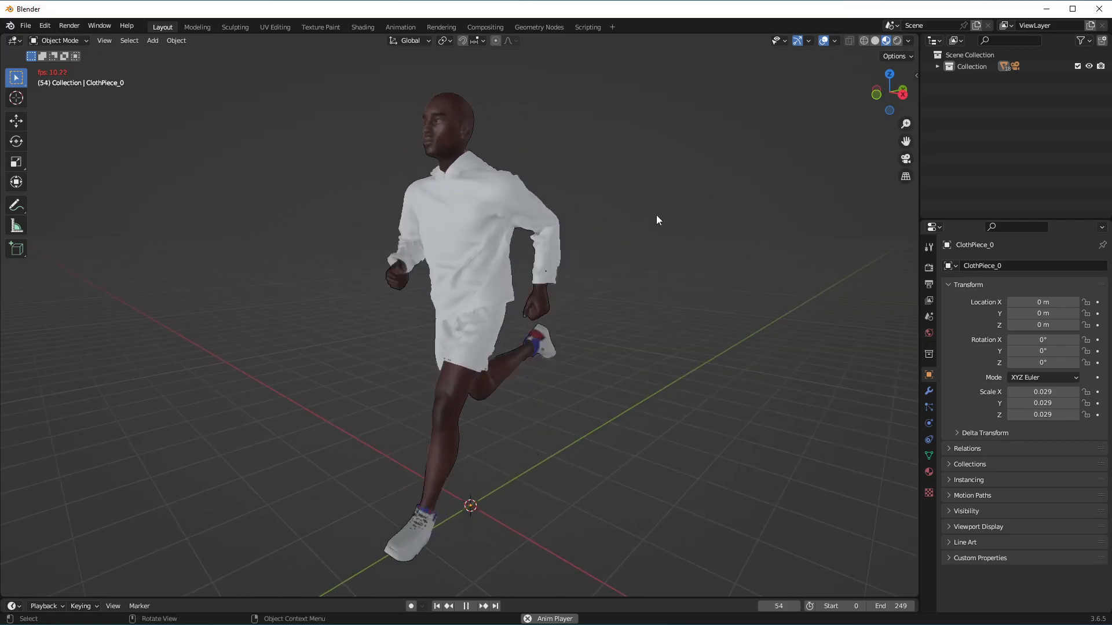
pyautogui.press('space')
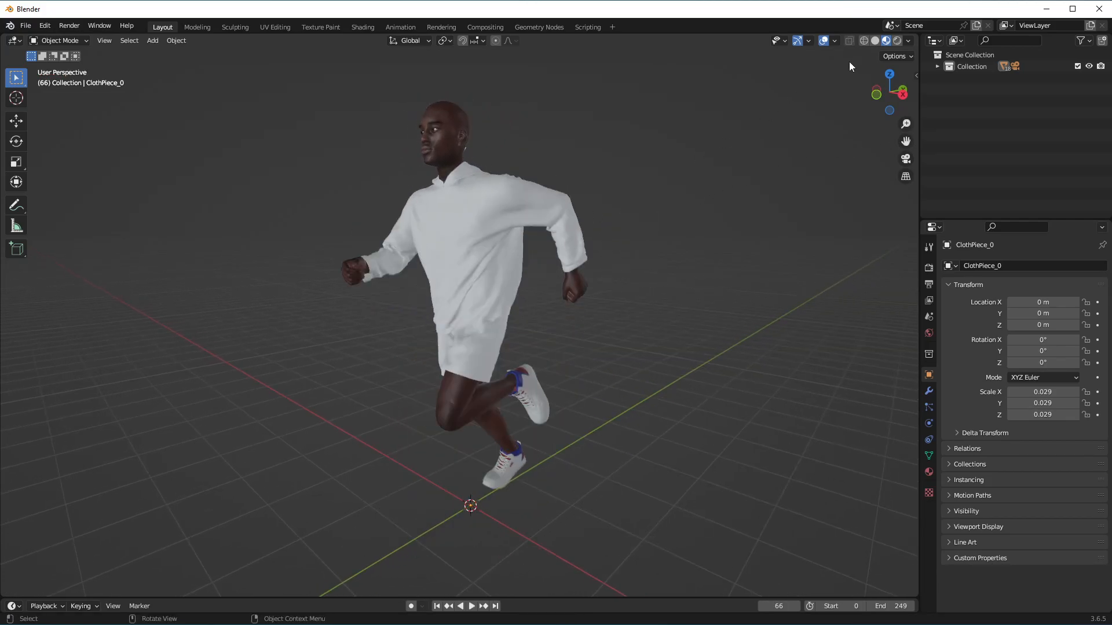
# Switch the viewport to solid shading, then play the running animation and stop it.
pyautogui.click(873, 44)
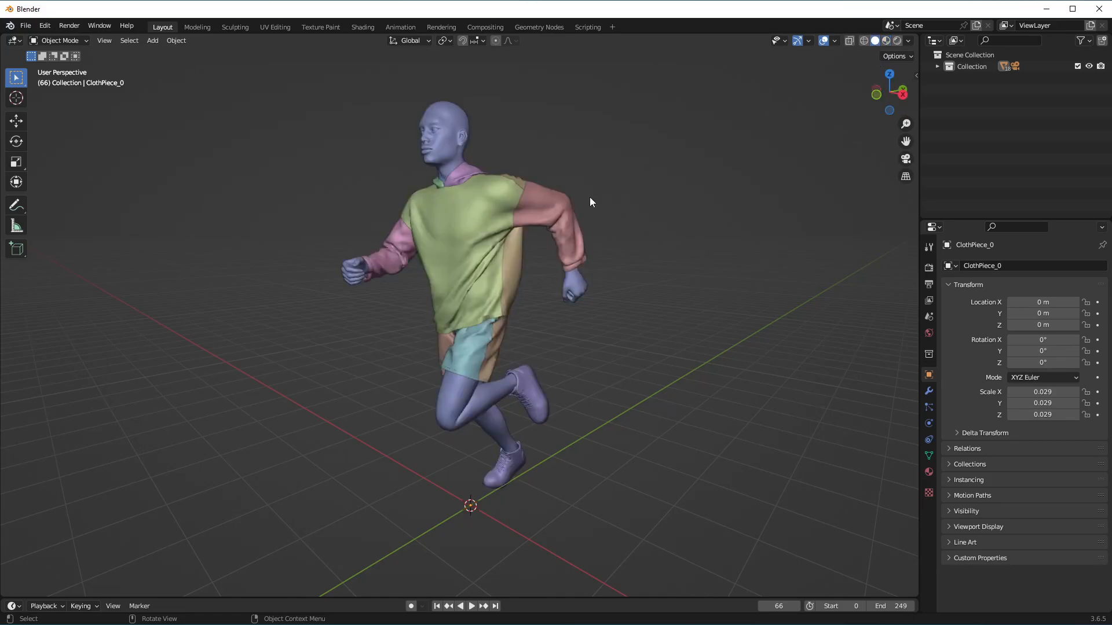
pyautogui.press('space')
pyautogui.moveTo(895, 87)
pyautogui.mouseDown()
pyautogui.moveTo(851, 93)
pyautogui.moveTo(885, 97)
pyautogui.mouseUp()
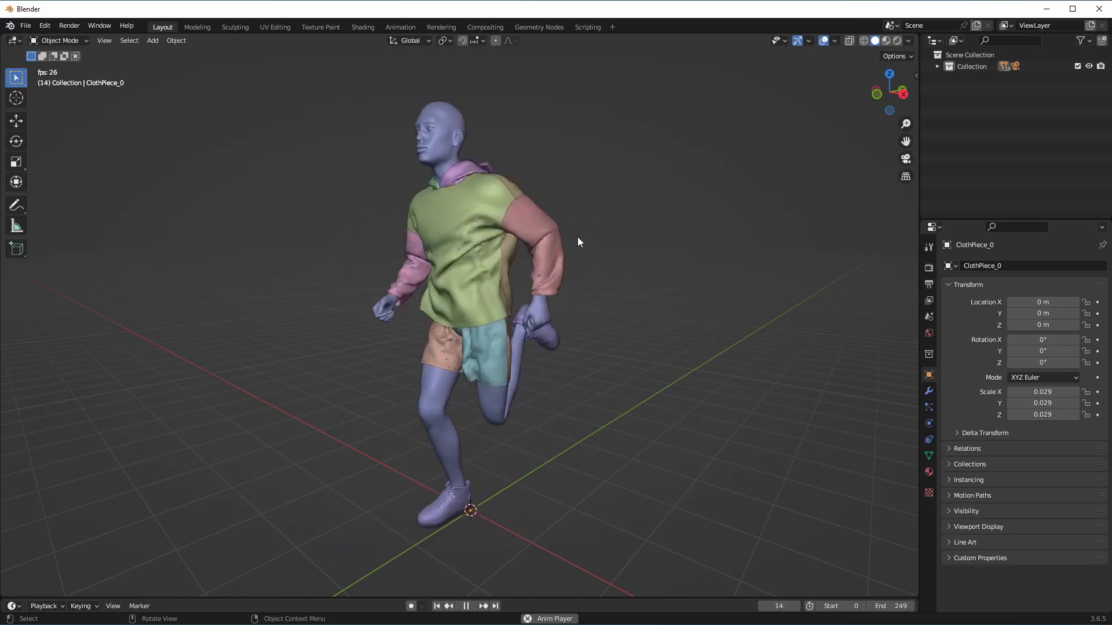
pyautogui.scroll(-3, 577, 237)
pyautogui.moveTo(905, 141); pyautogui.dragTo(838, 158)
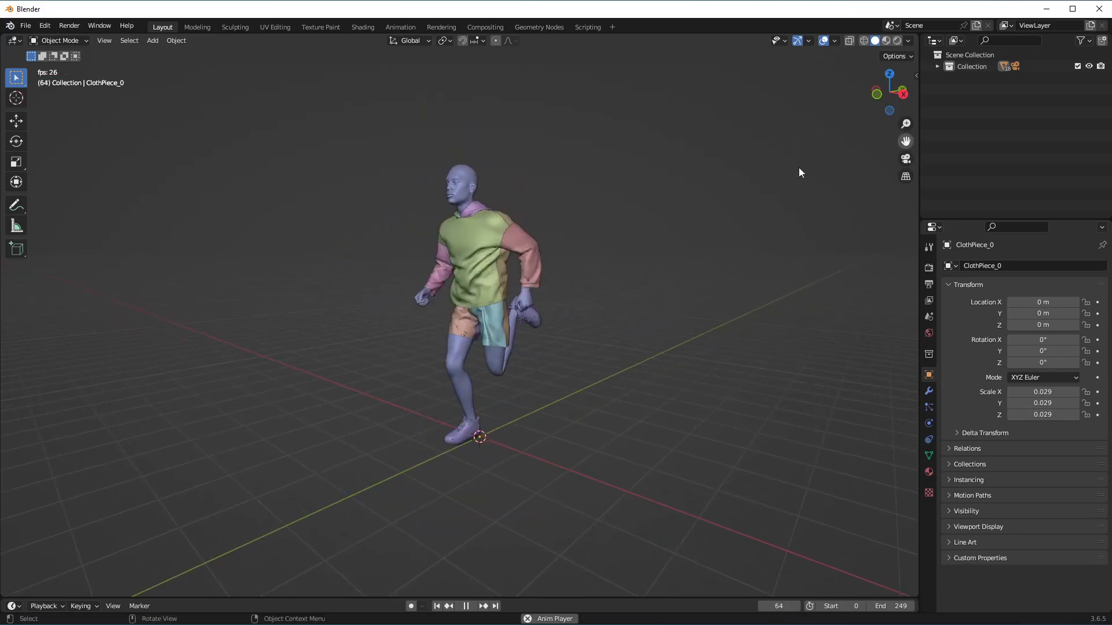
pyautogui.press('space')
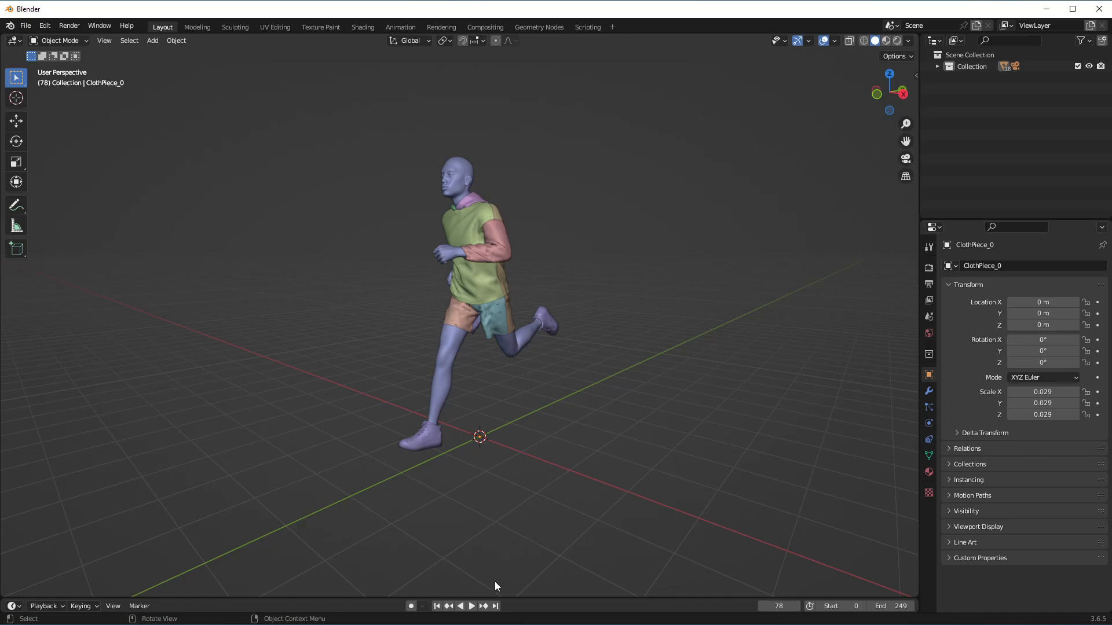
# Enlarge the timeline and return the animation to frame 0.
pyautogui.moveTo(494, 597); pyautogui.dragTo(494, 496)
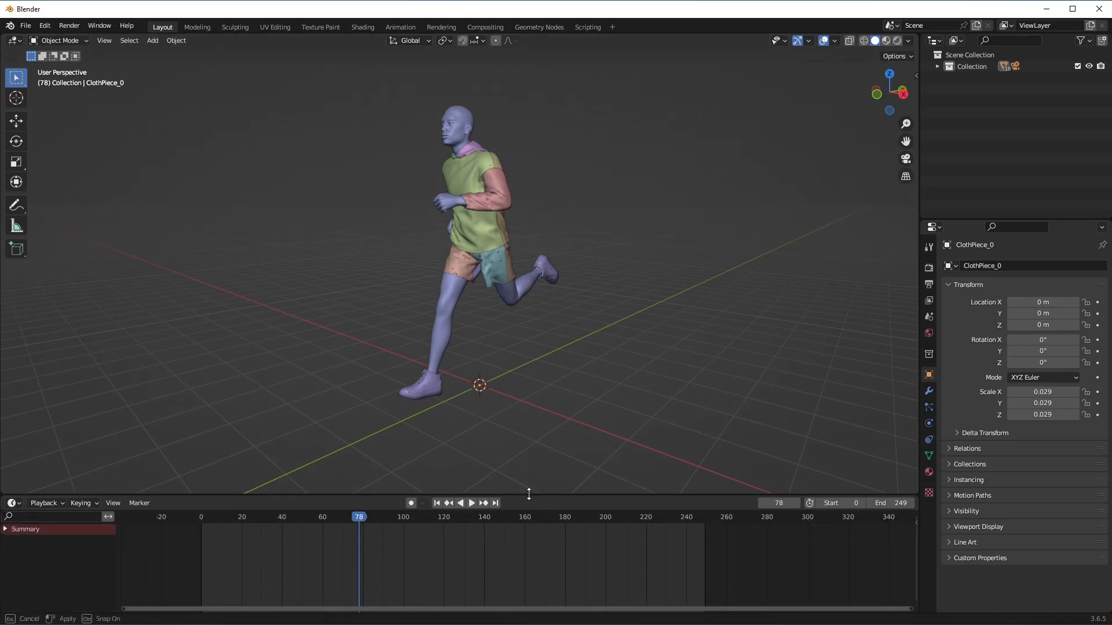
pyautogui.click(435, 504)
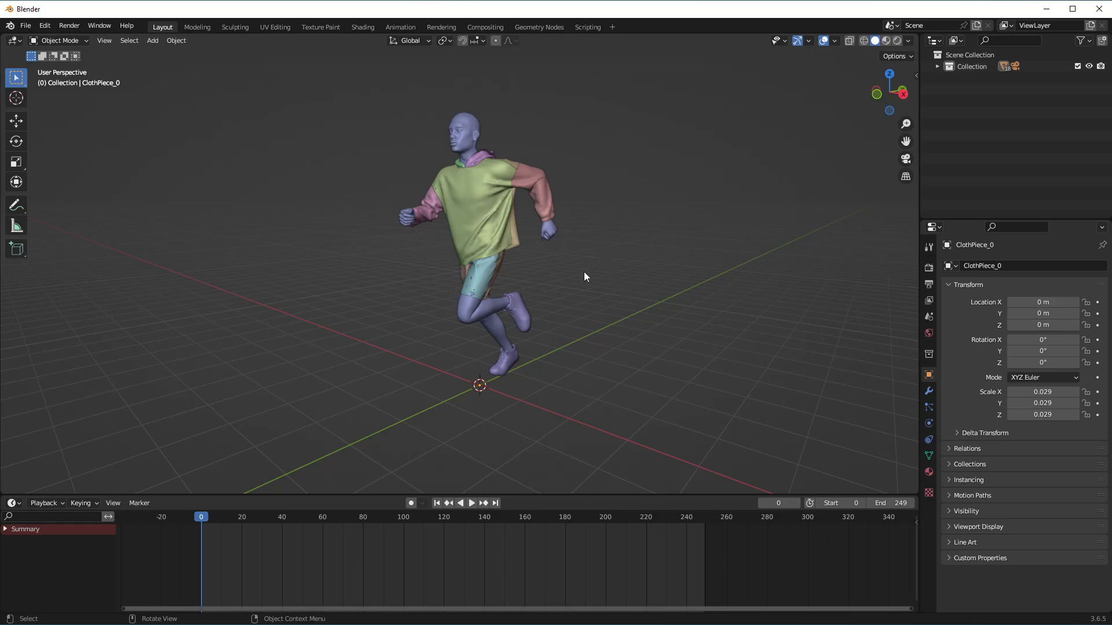
pyautogui.moveTo(889, 92)
pyautogui.mouseDown()
pyautogui.moveTo(906, 93)
pyautogui.moveTo(875, 92)
pyautogui.moveTo(889, 93)
pyautogui.mouseUp()
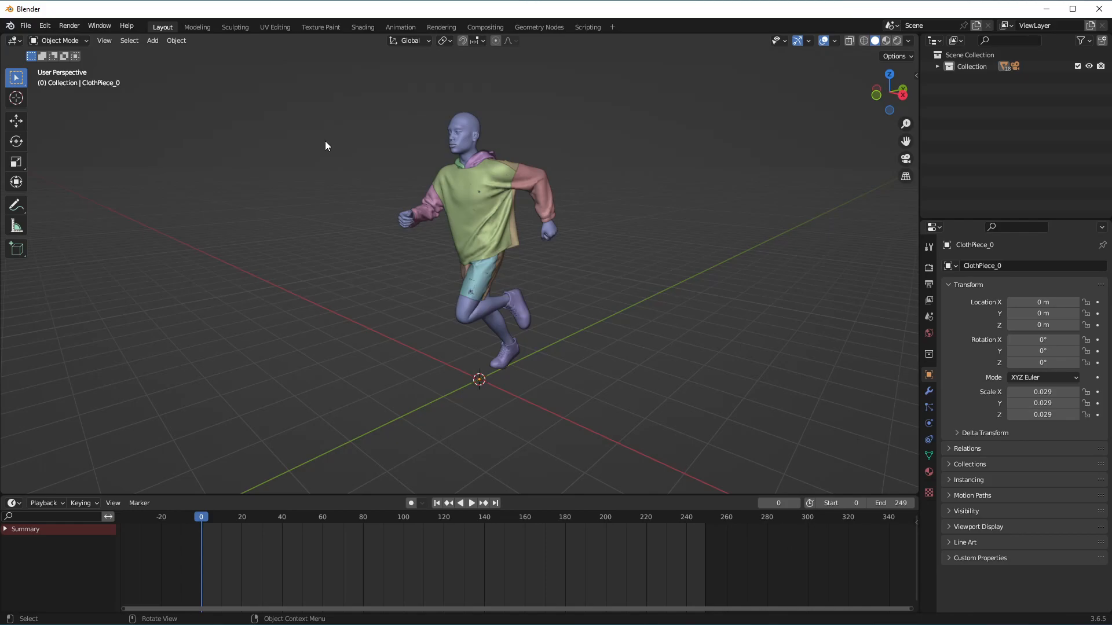
# Add a new camera at the world origin and set its X, Y and Z rotation to 0°.
pyautogui.hotkey('shift', 'a')
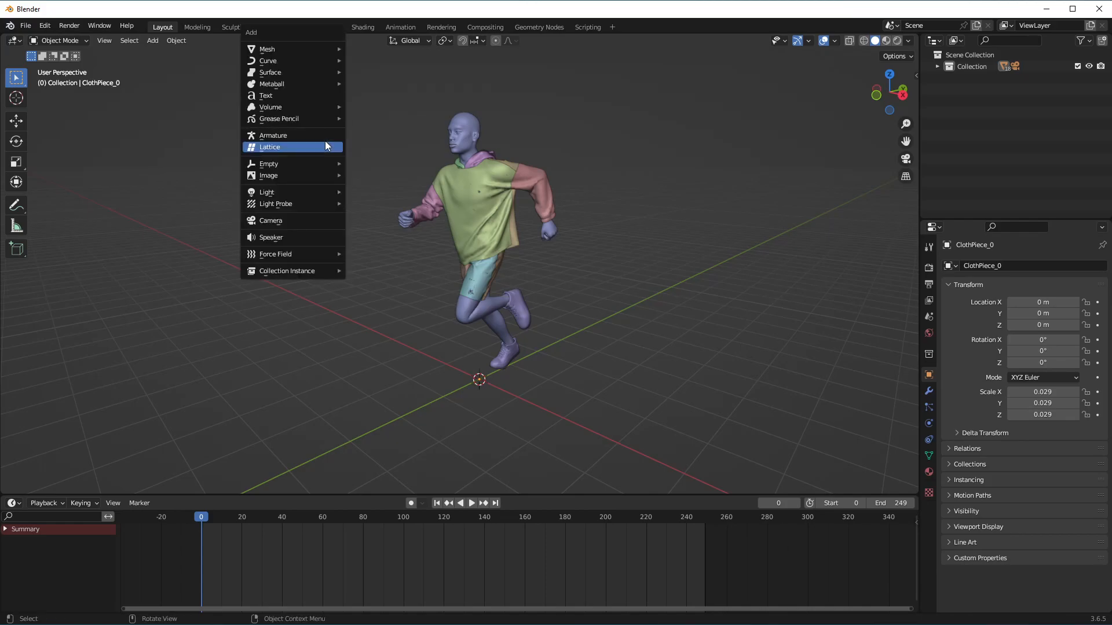
pyautogui.click(260, 223)
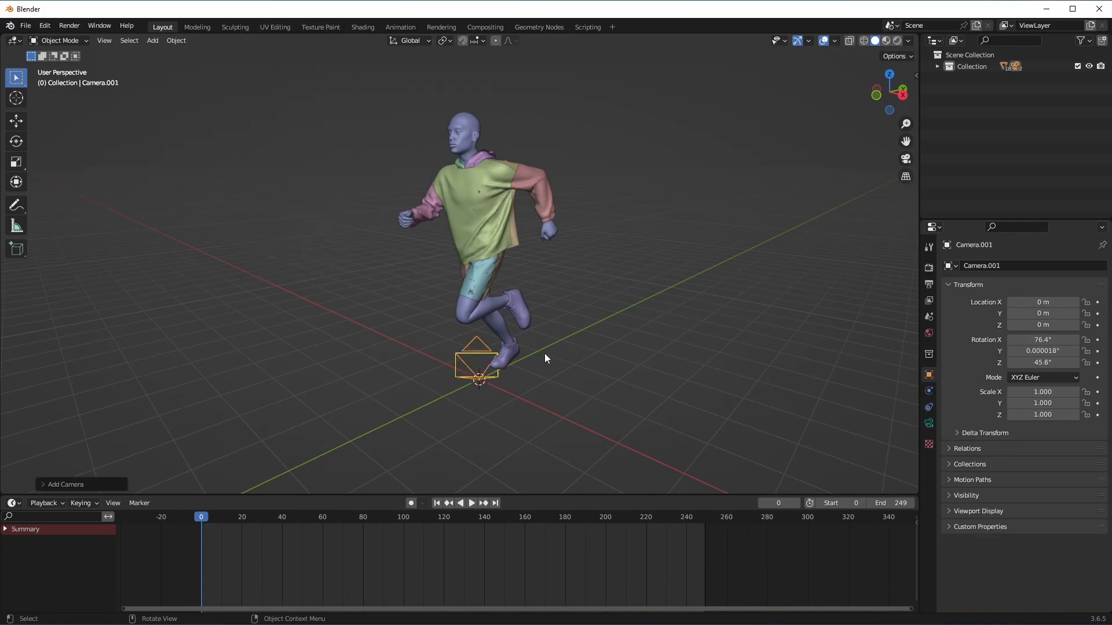
pyautogui.moveTo(890, 92); pyautogui.dragTo(741, 230)
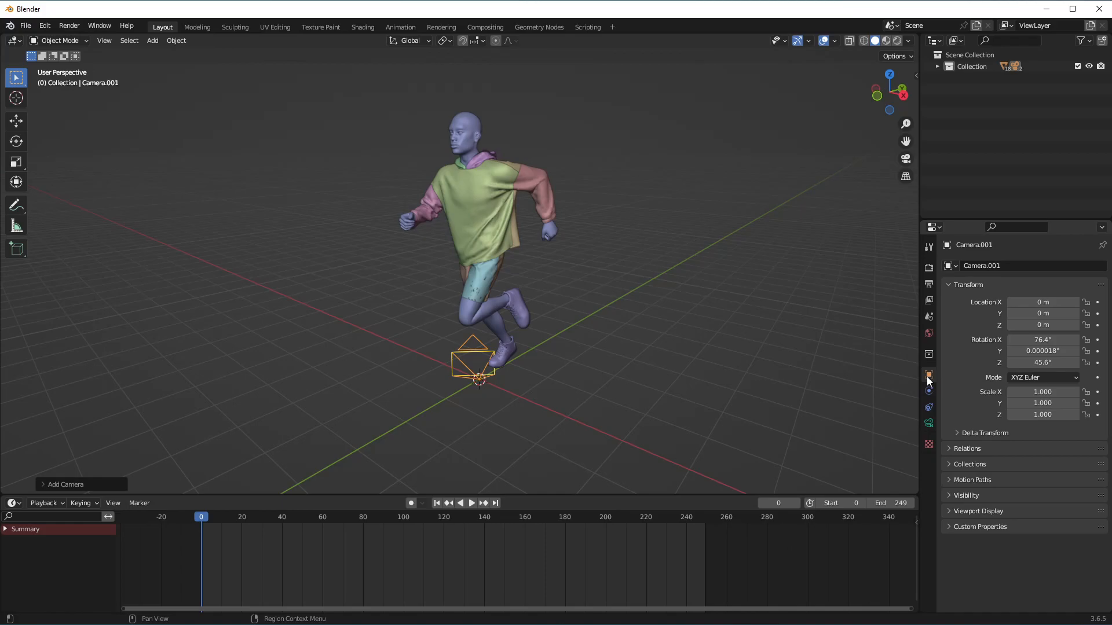
pyautogui.moveTo(1057, 339); pyautogui.dragTo(1056, 362)
pyautogui.write('0')
pyautogui.press('Return')
# Reduce the timeline's height and set the new camera's X rotation to 90°.
pyautogui.moveTo(890, 92); pyautogui.dragTo(851, 170)
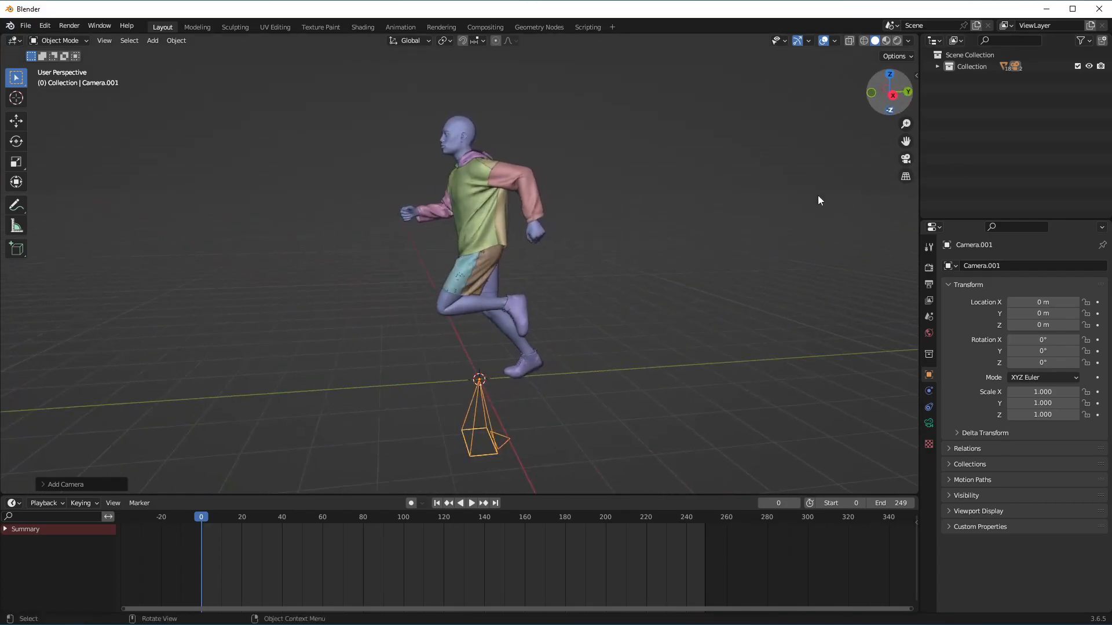
pyautogui.moveTo(489, 494); pyautogui.dragTo(503, 545)
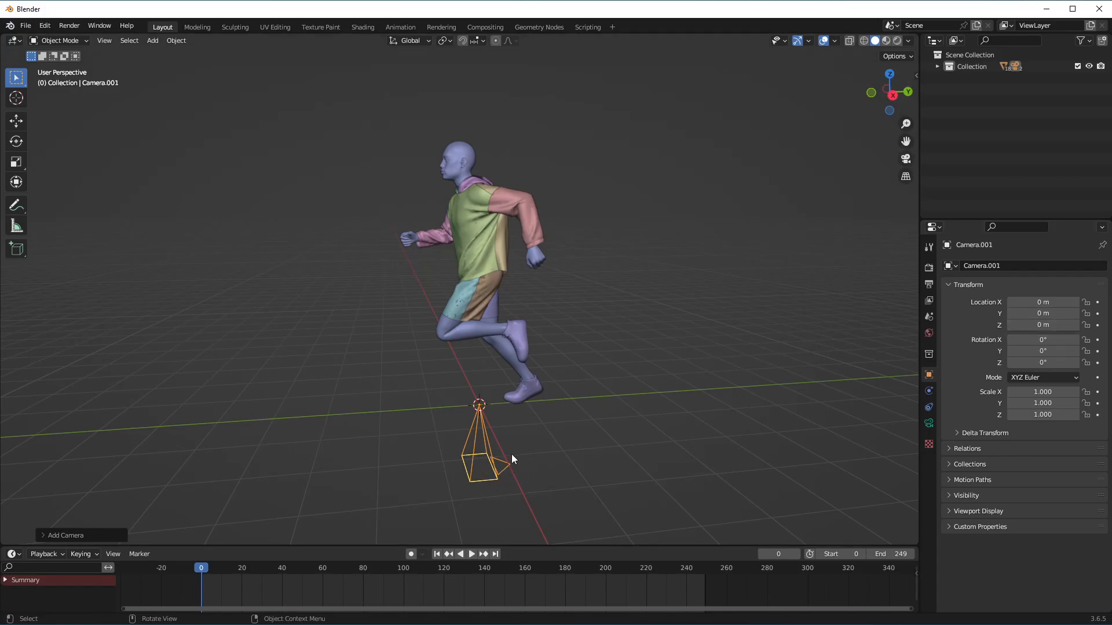
pyautogui.click(1043, 340)
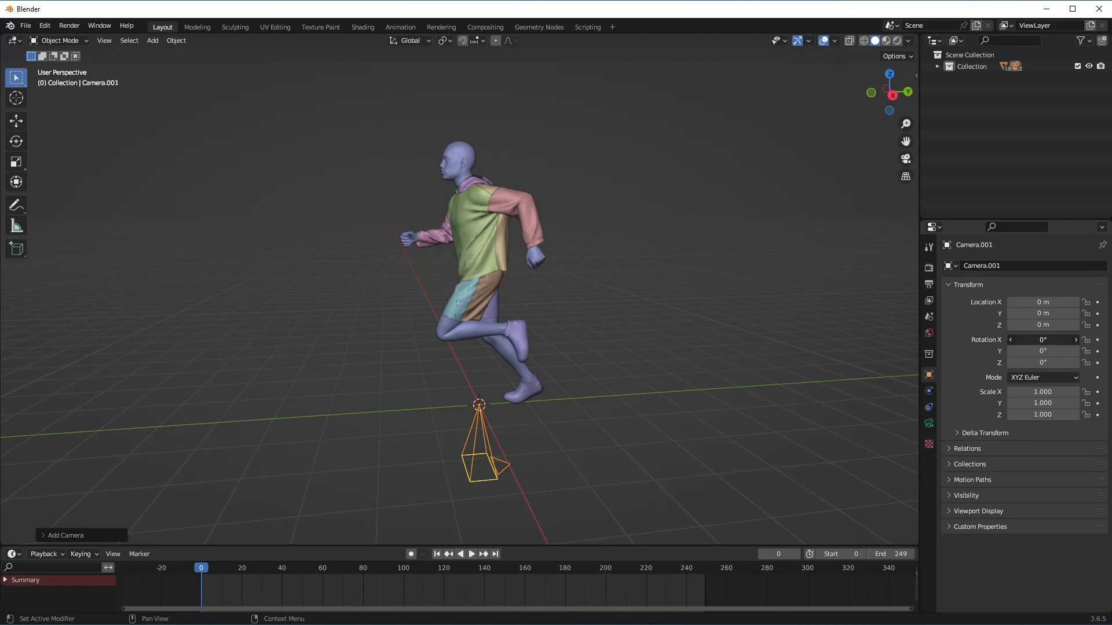
pyautogui.moveTo(1043, 340)
pyautogui.mouseDown()
pyautogui.moveTo(1077, 340)
pyautogui.moveTo(1043, 341)
pyautogui.mouseUp()
pyautogui.click(1043, 341)
pyautogui.write('90')
pyautogui.press('Return')
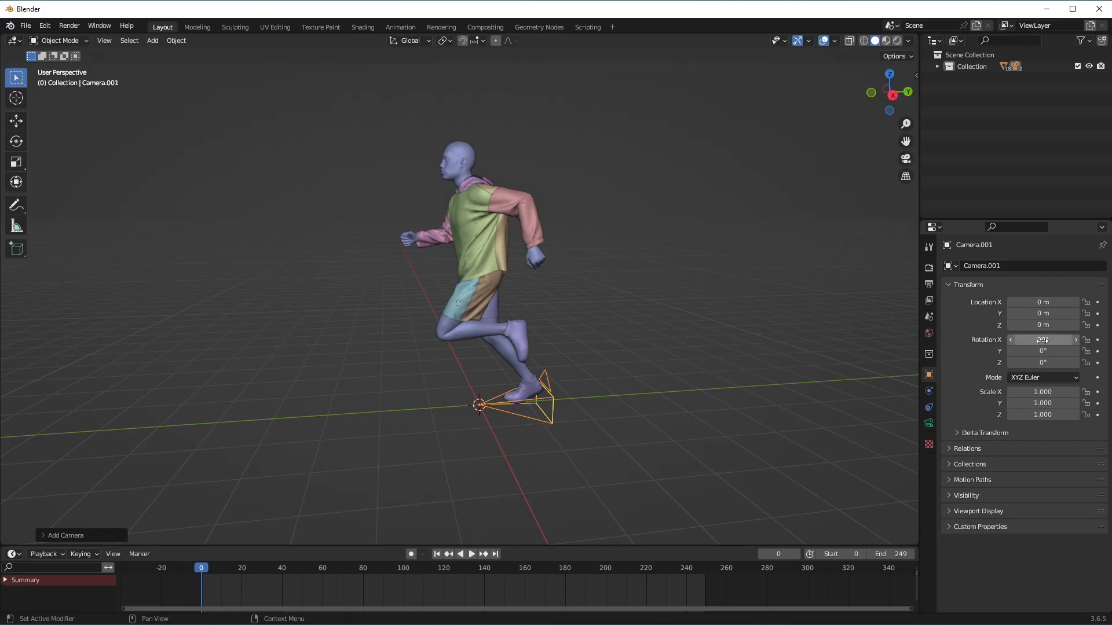
# Move the new camera along the Y axis to -6.84 m, in front of the runner.
pyautogui.moveTo(890, 92); pyautogui.dragTo(912, 94)
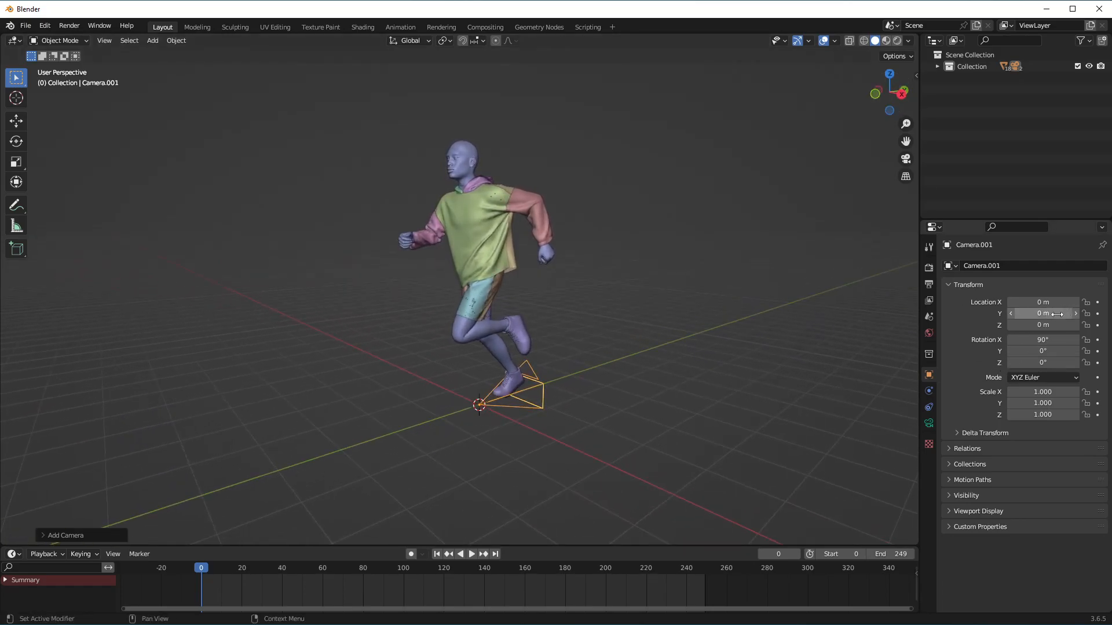
pyautogui.moveTo(1057, 314); pyautogui.dragTo(1012, 314)
pyautogui.moveTo(544, 350); pyautogui.dragTo(541, 301, button='middle')
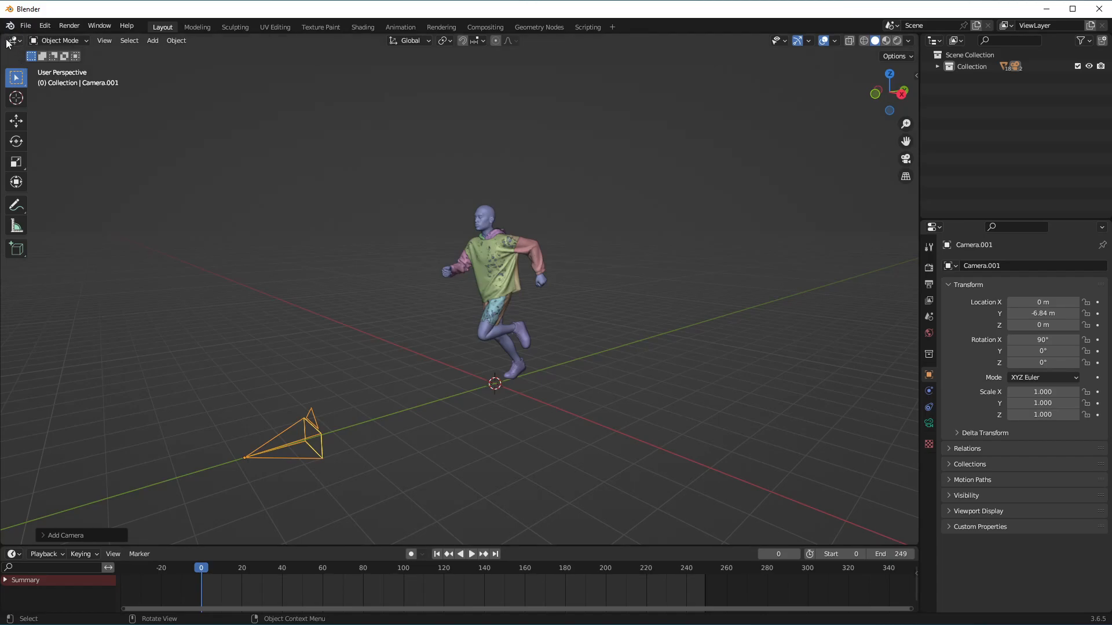
# Split the 3D viewport into two side by side and show the enlarged camera view in the narrower one.
pyautogui.moveTo(5, 38); pyautogui.dragTo(389, 40)
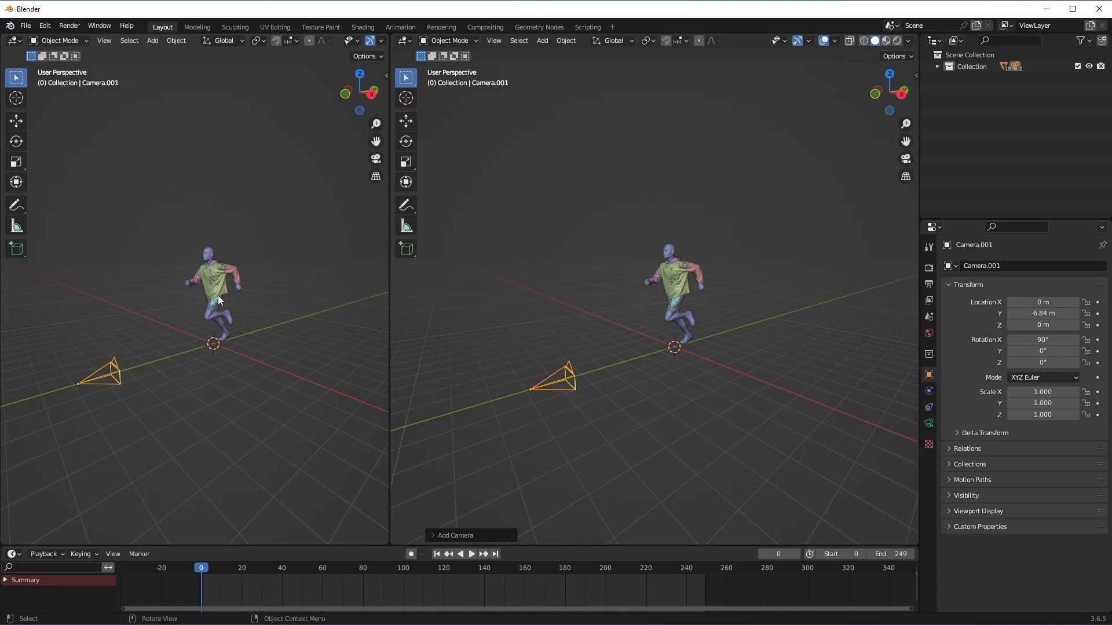
pyautogui.moveTo(889, 93); pyautogui.dragTo(519, 120)
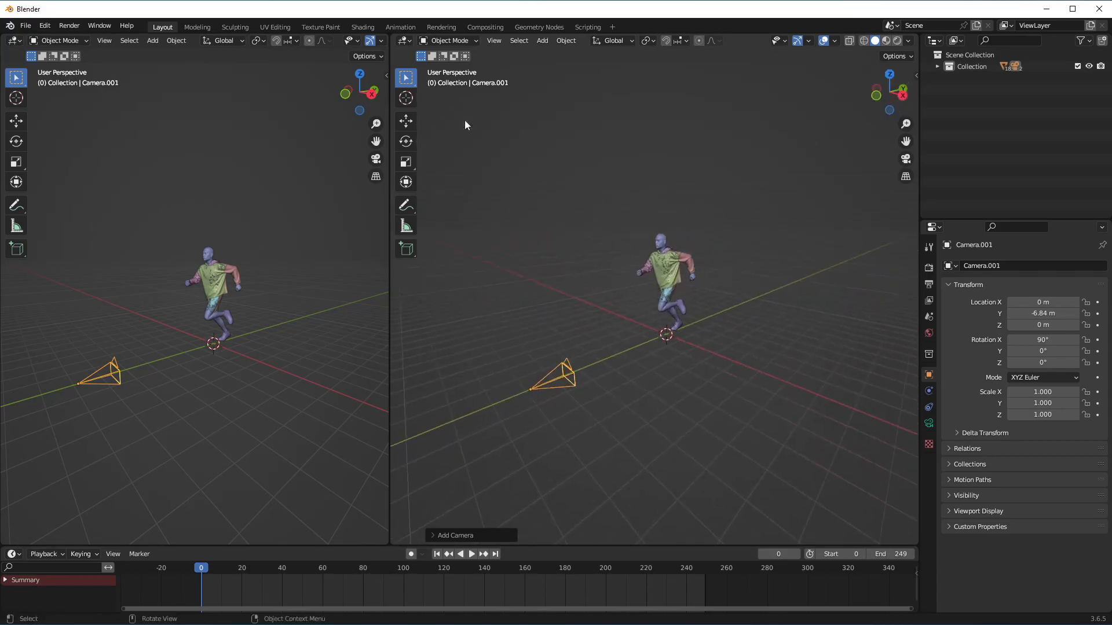
pyautogui.click(168, 133)
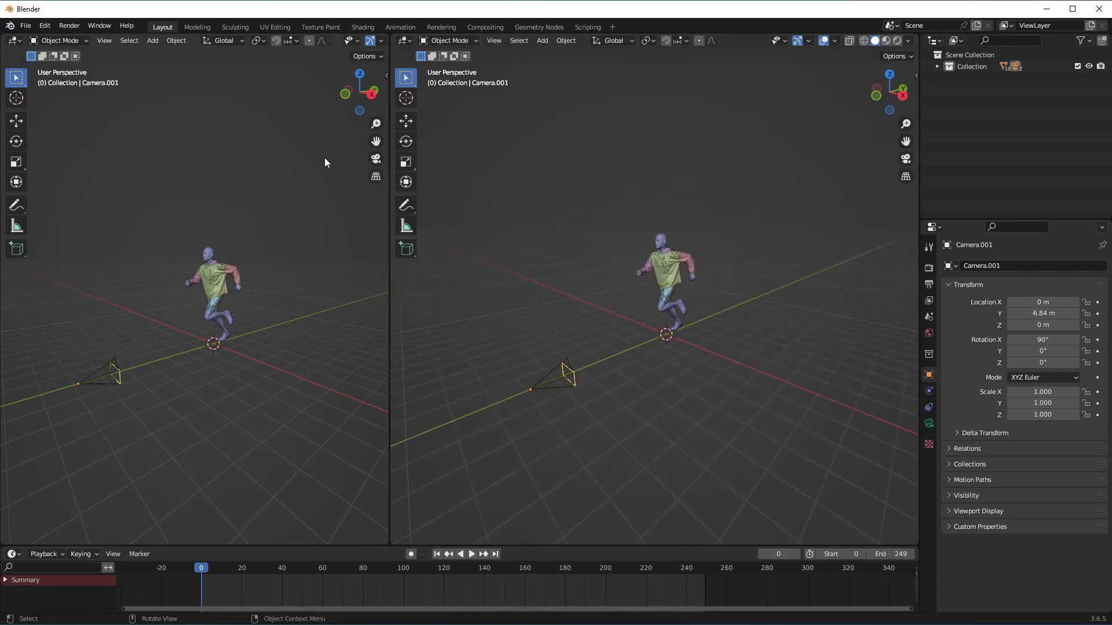
pyautogui.click(375, 160)
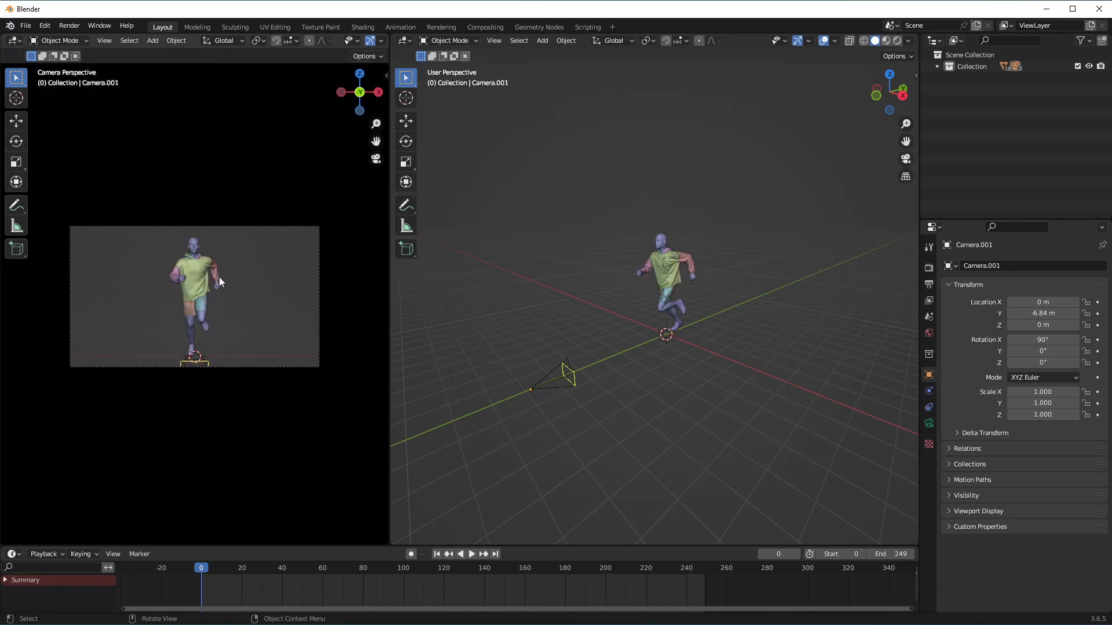
pyautogui.moveTo(376, 123)
pyautogui.mouseDown()
pyautogui.moveTo(382, 101)
pyautogui.moveTo(383, 110)
pyautogui.mouseUp()
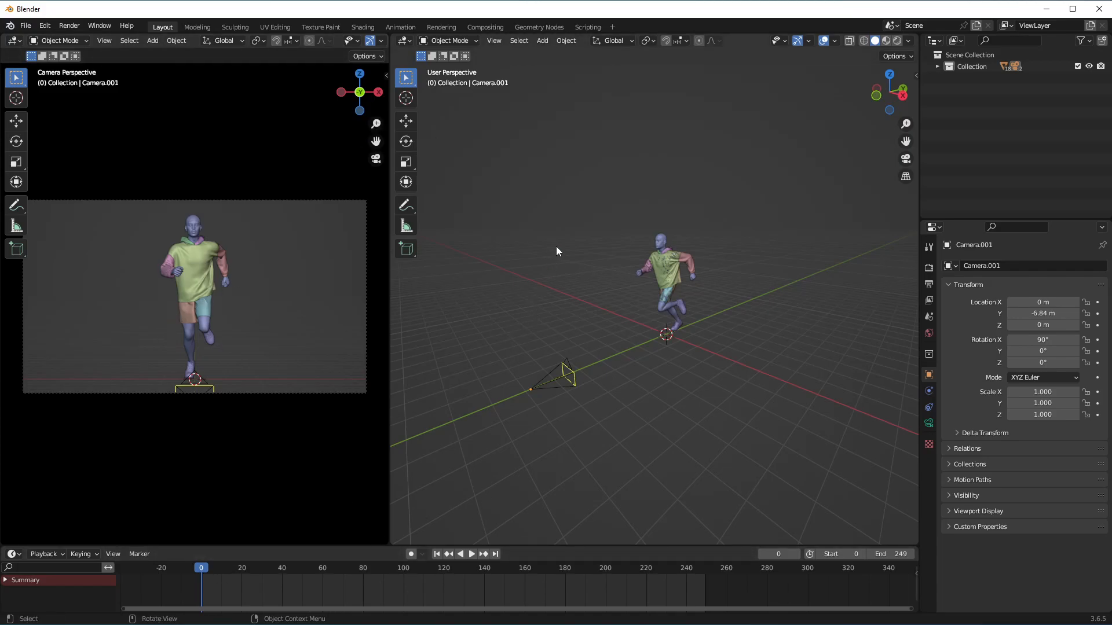
# Play the running animation in both viewports to check the camera framing, stopping it at frame 100.
pyautogui.click(550, 231)
pyautogui.press('space')
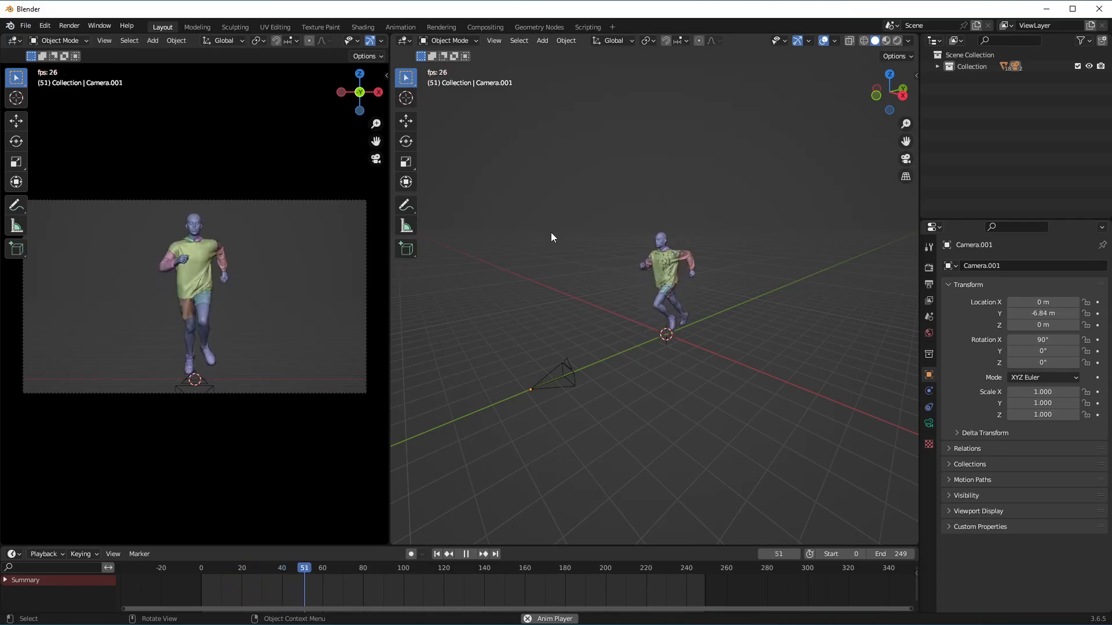
pyautogui.press('space')
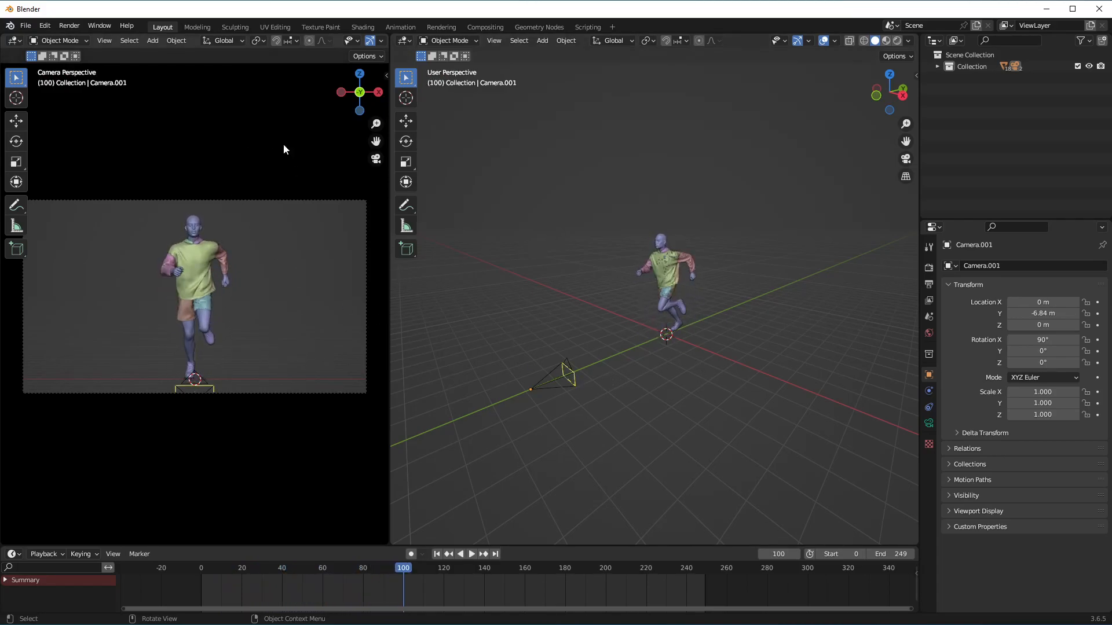
pyautogui.moveTo(359, 92); pyautogui.dragTo(372, 201)
pyautogui.click(376, 158)
pyautogui.scroll(2, 608, 338)
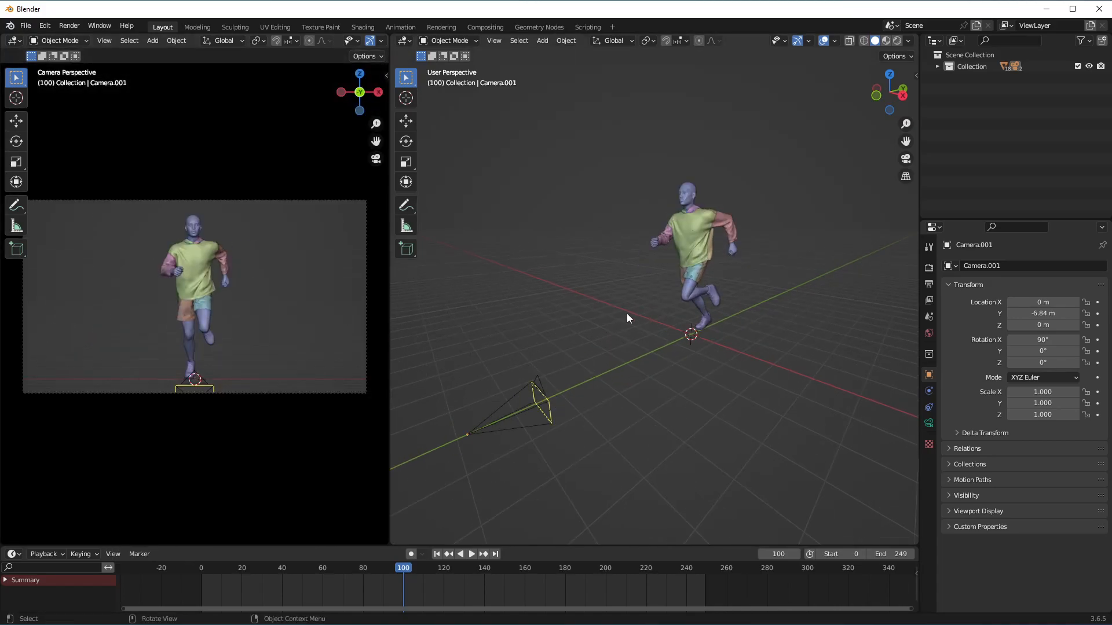
pyautogui.click(516, 421)
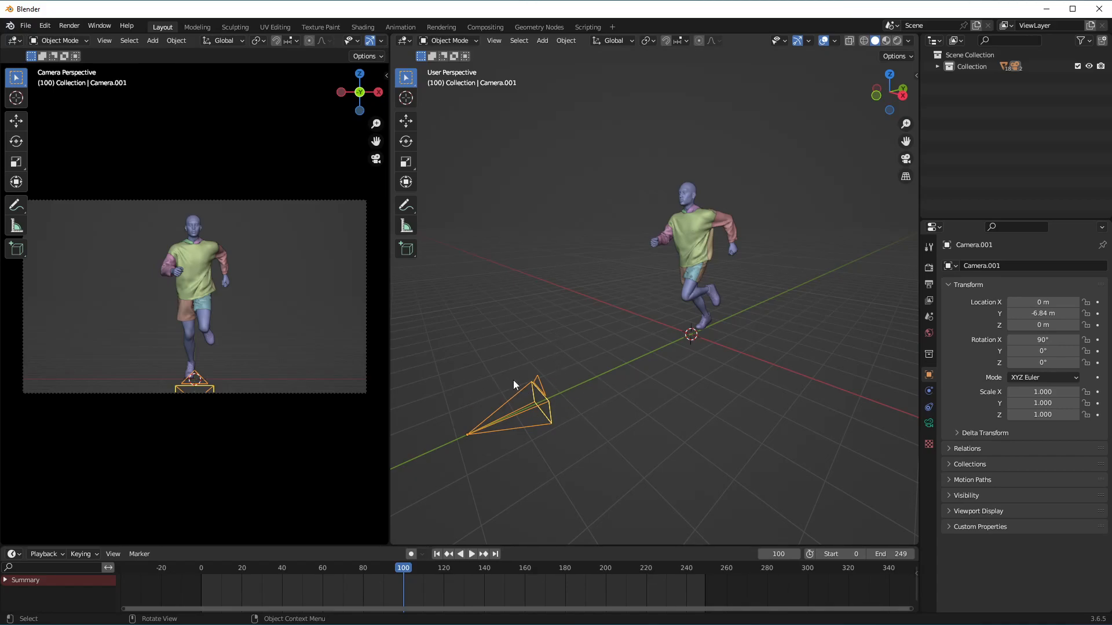
pyautogui.press('g')
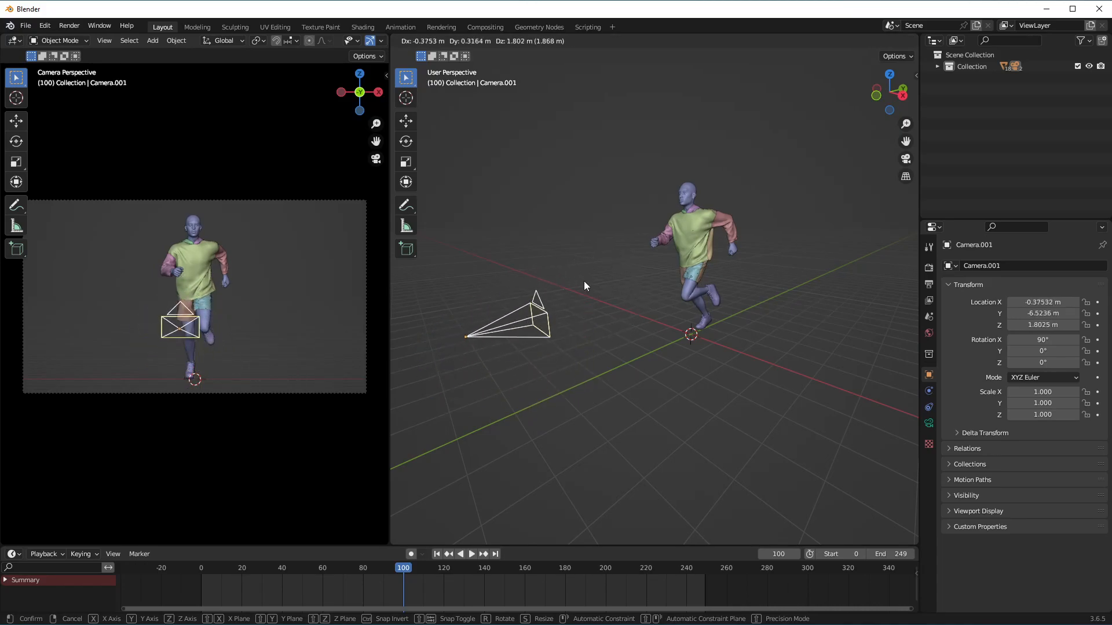
pyautogui.press('Escape')
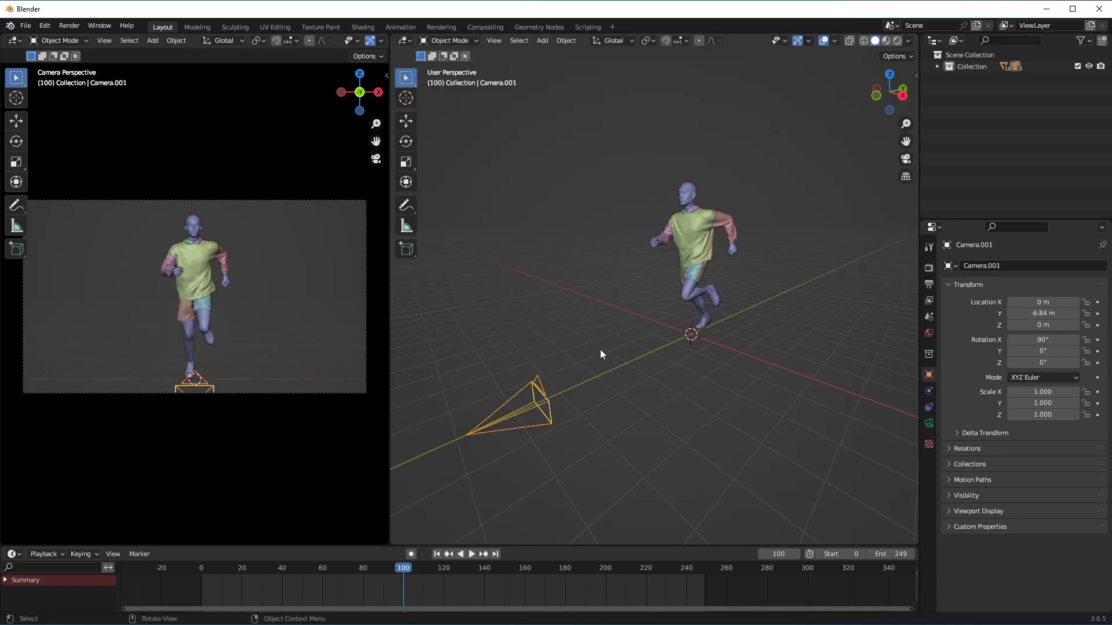
# Expand the Collection and delete the extra camera Camera.001 from it.
pyautogui.click(937, 66)
pyautogui.click(986, 81)
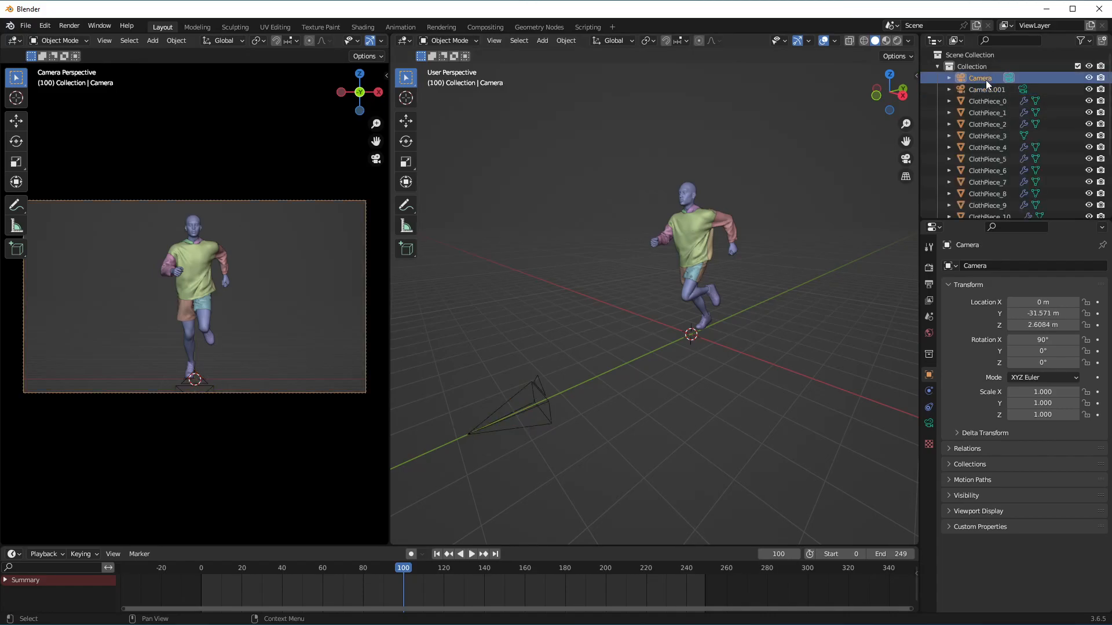
pyautogui.click(980, 90)
pyautogui.press('Delete')
pyautogui.click(979, 79)
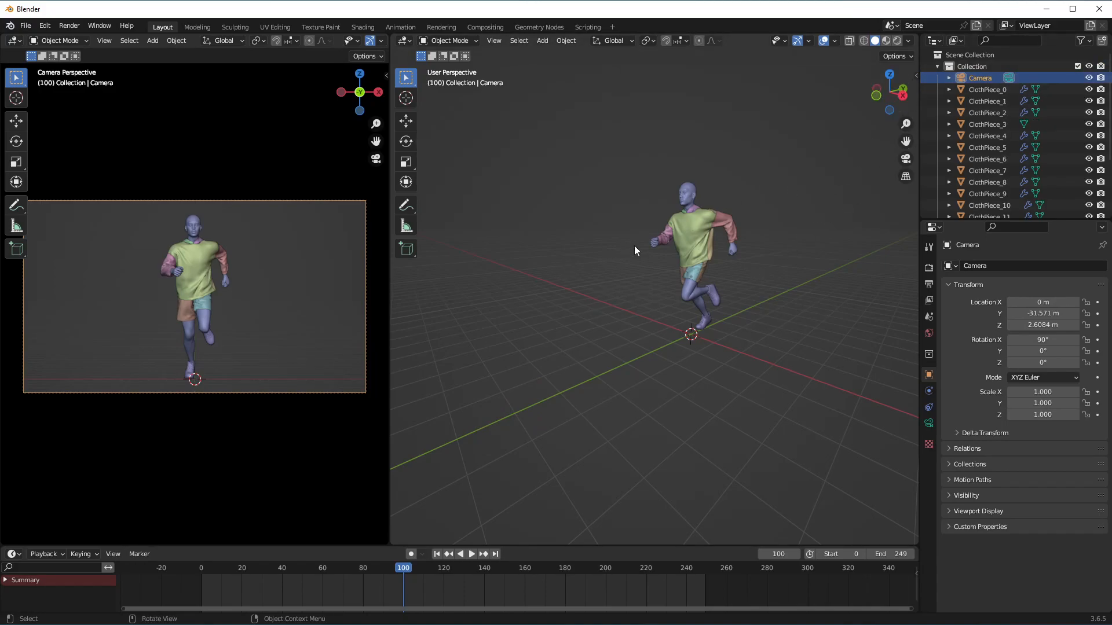
pyautogui.scroll(-8, 655, 324)
pyautogui.moveTo(446, 332); pyautogui.dragTo(537, 397)
pyautogui.press('g')
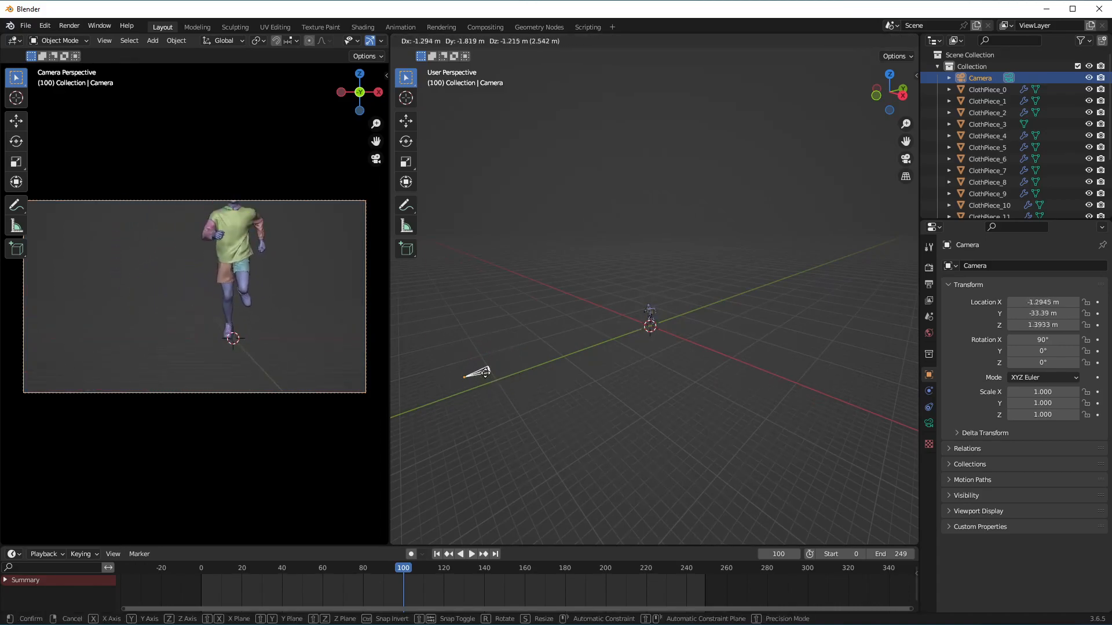
pyautogui.click(488, 377)
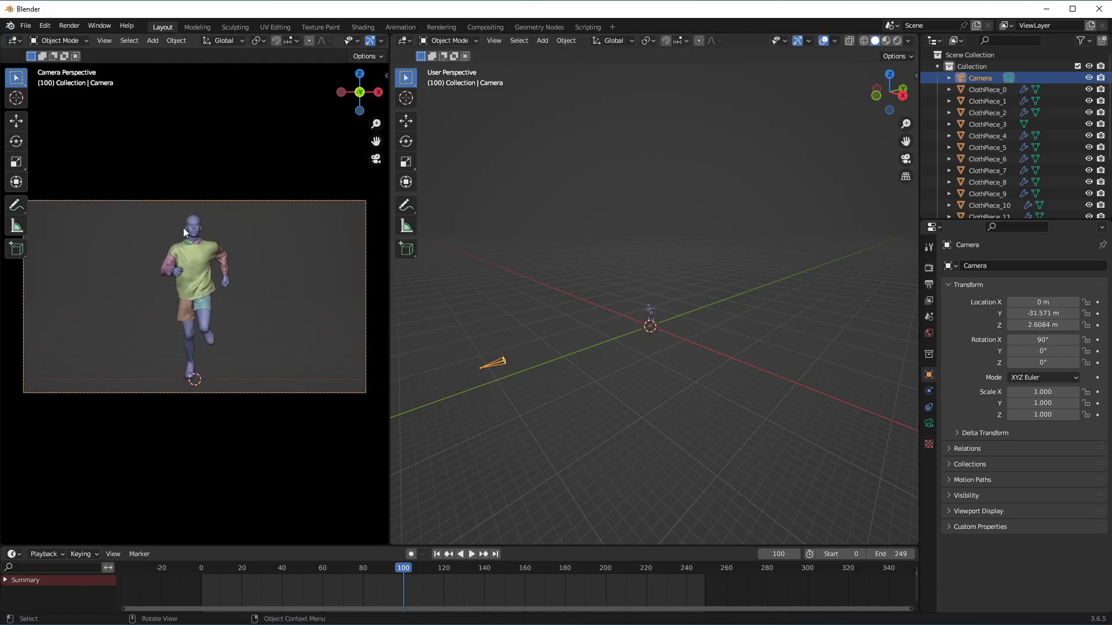
# Examine the runner and the world origin at its feet from different distances and angles in the perspective viewport.
pyautogui.scroll(5, 660, 310)
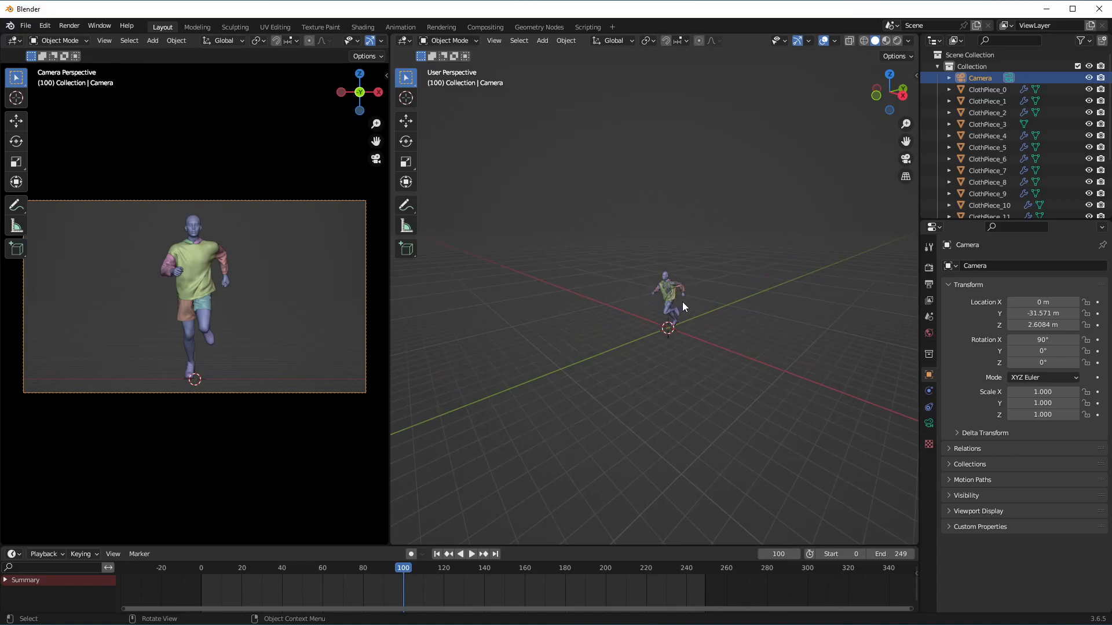
pyautogui.scroll(-5, 654, 280)
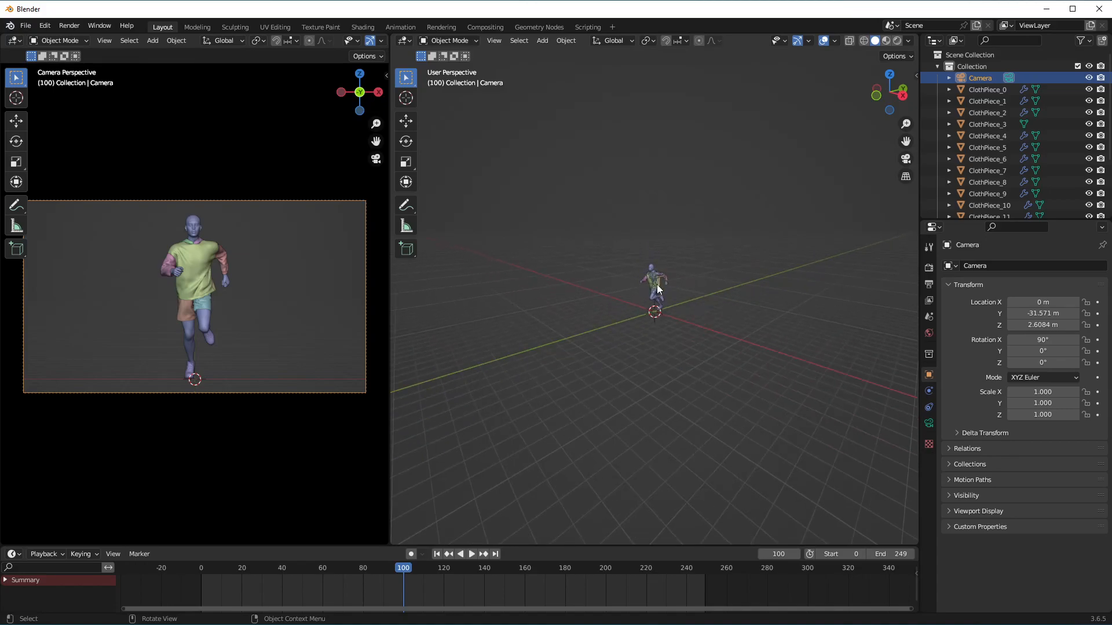
pyautogui.scroll(-2, 667, 265)
pyautogui.click(659, 304)
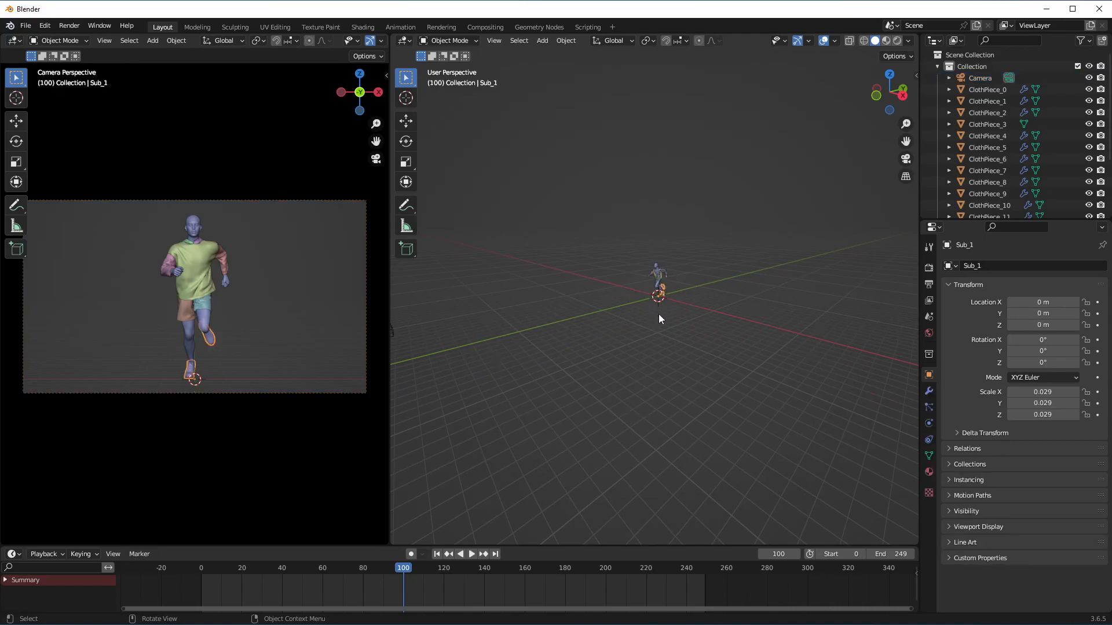
pyautogui.hotkey('alt', 'a')
pyautogui.scroll(6, 667, 307)
pyautogui.click(642, 271)
pyautogui.click(641, 300)
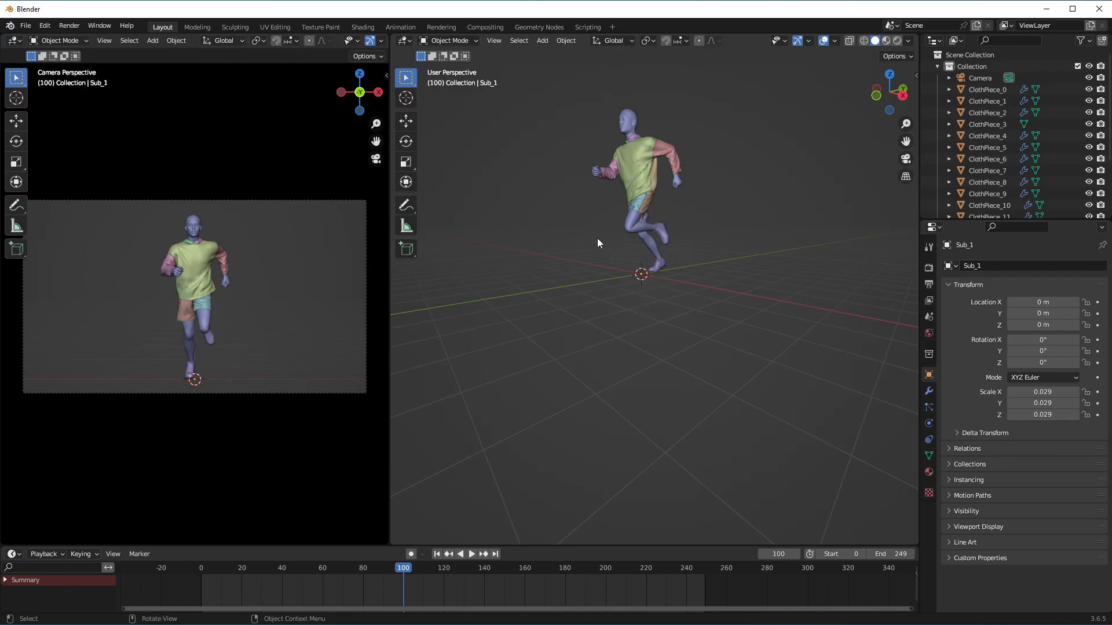
pyautogui.scroll(-7, 597, 244)
pyautogui.moveTo(905, 141); pyautogui.dragTo(1041, 184)
pyautogui.scroll(5, 699, 259)
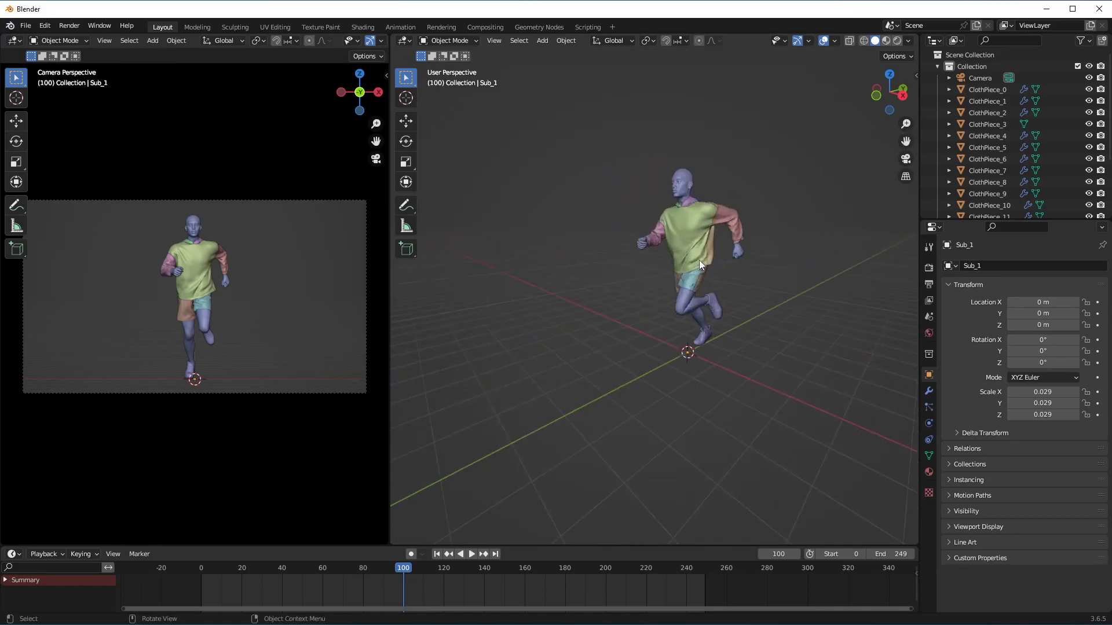
pyautogui.scroll(3, 684, 373)
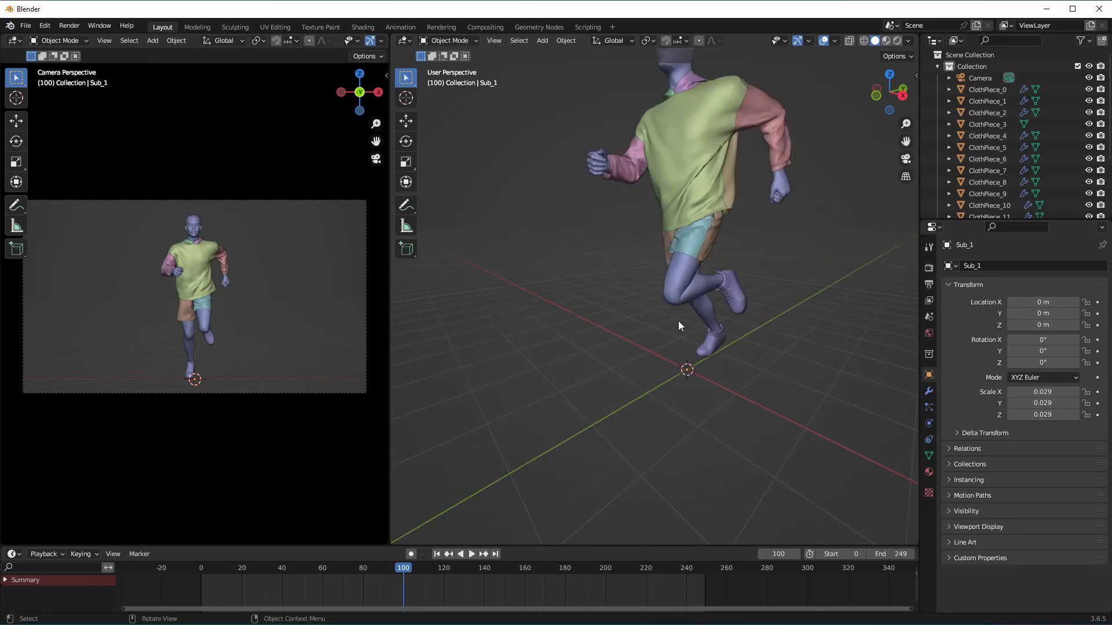
pyautogui.scroll(-6, 678, 321)
pyautogui.scroll(-3, 1005, 153)
pyautogui.scroll(5, 967, 78)
# Collapse the Collection and add a Plain Axes empty at the world origin below the runner.
pyautogui.click(939, 66)
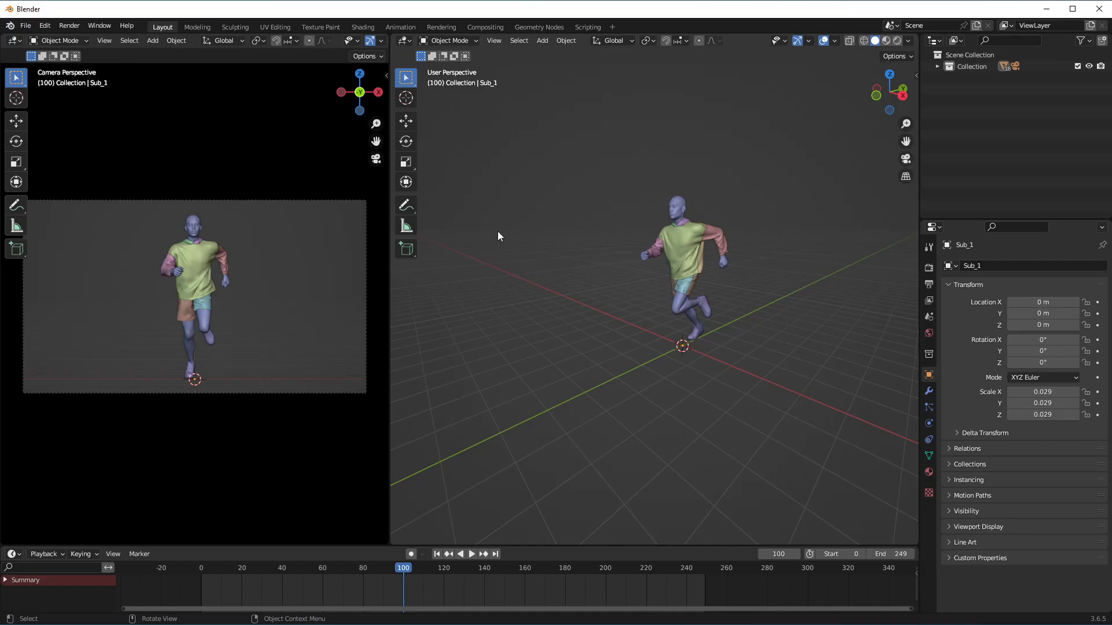
pyautogui.hotkey('shift', 'a')
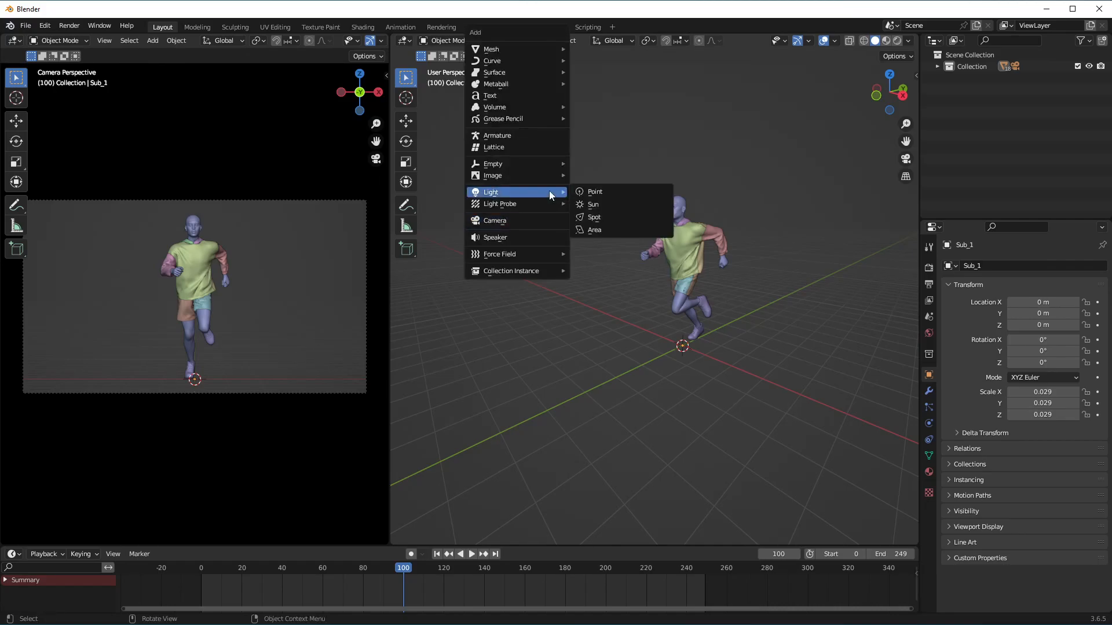
pyautogui.moveTo(520, 164)
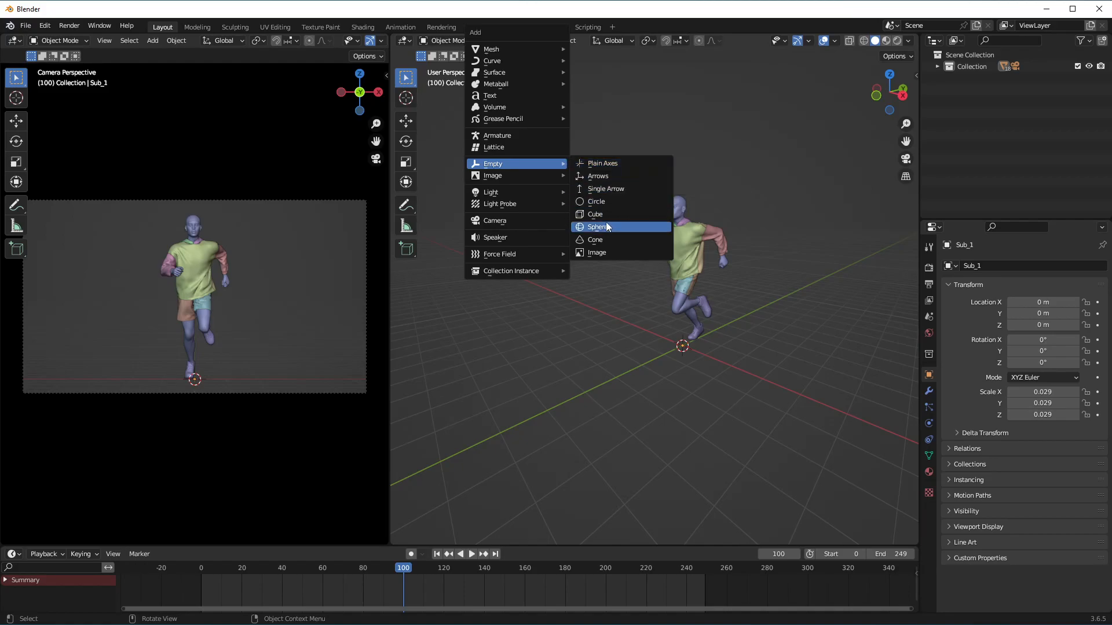
pyautogui.click(624, 163)
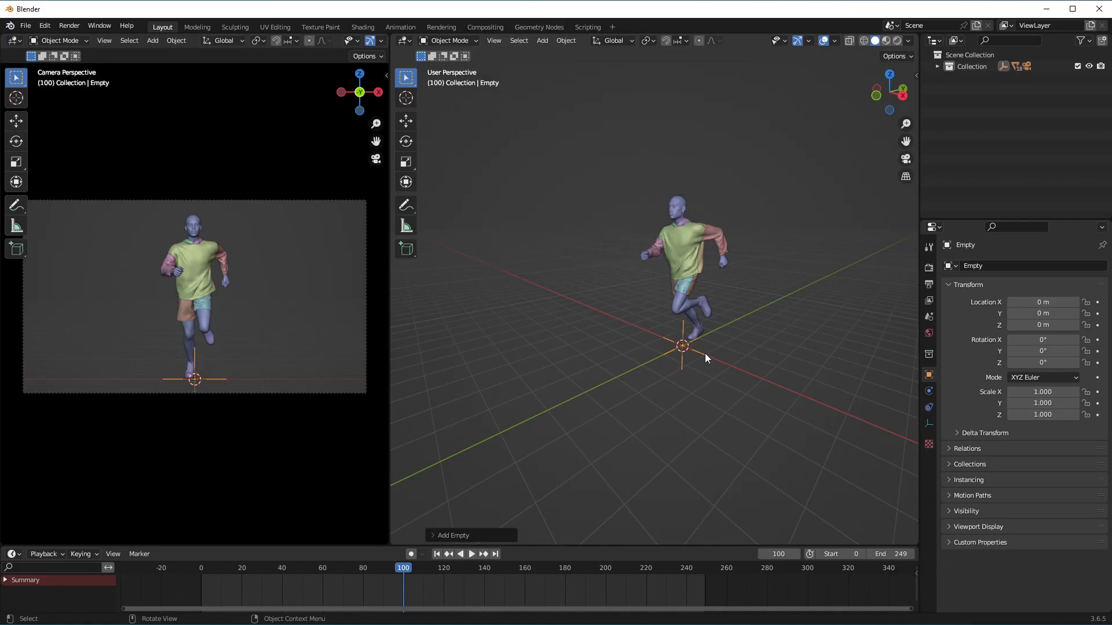
# Set the new empty's radius to 2 m and collapse its creation settings.
pyautogui.scroll(5, 705, 353)
pyautogui.moveTo(889, 92)
pyautogui.mouseDown()
pyautogui.moveTo(872, 93)
pyautogui.moveTo(886, 93)
pyautogui.mouseUp()
pyautogui.scroll(-3, 755, 199)
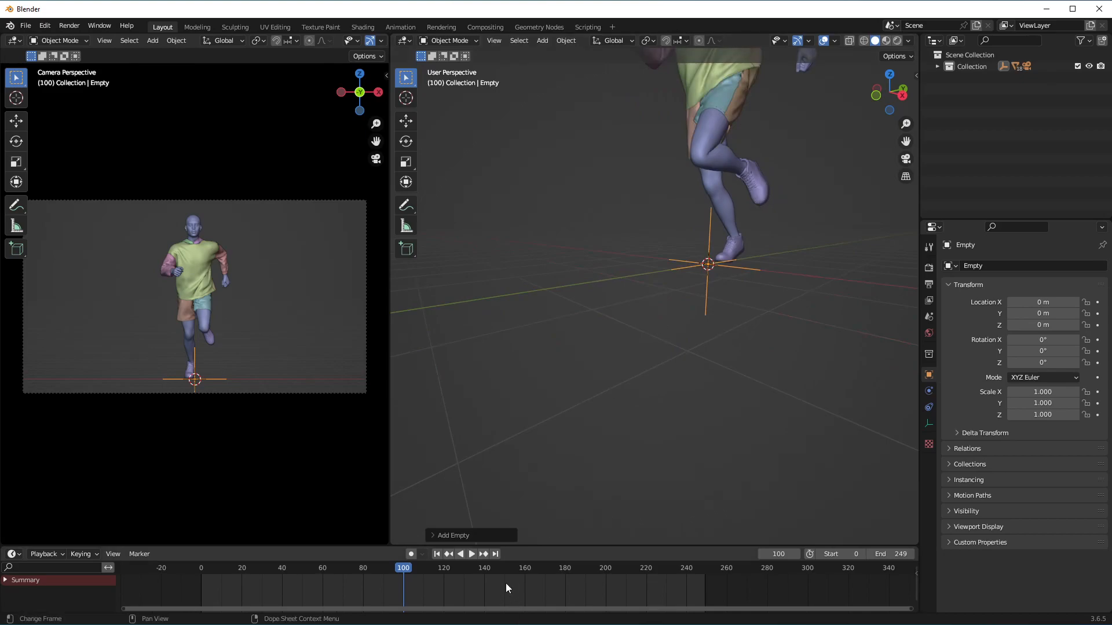
pyautogui.click(477, 534)
pyautogui.click(532, 448)
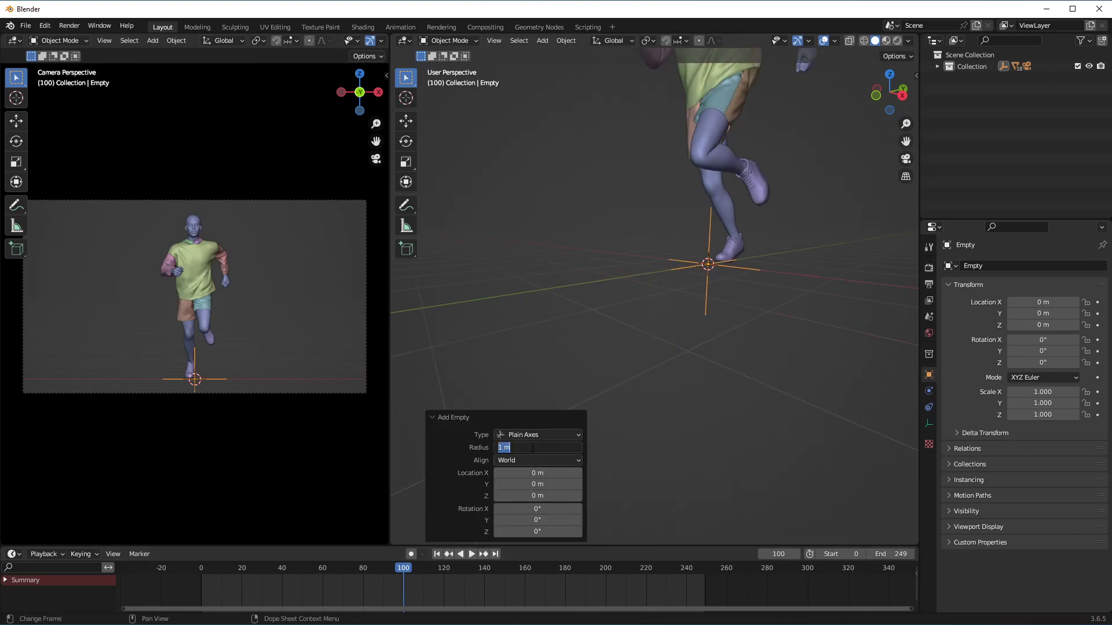
pyautogui.write('2')
pyautogui.press('Return')
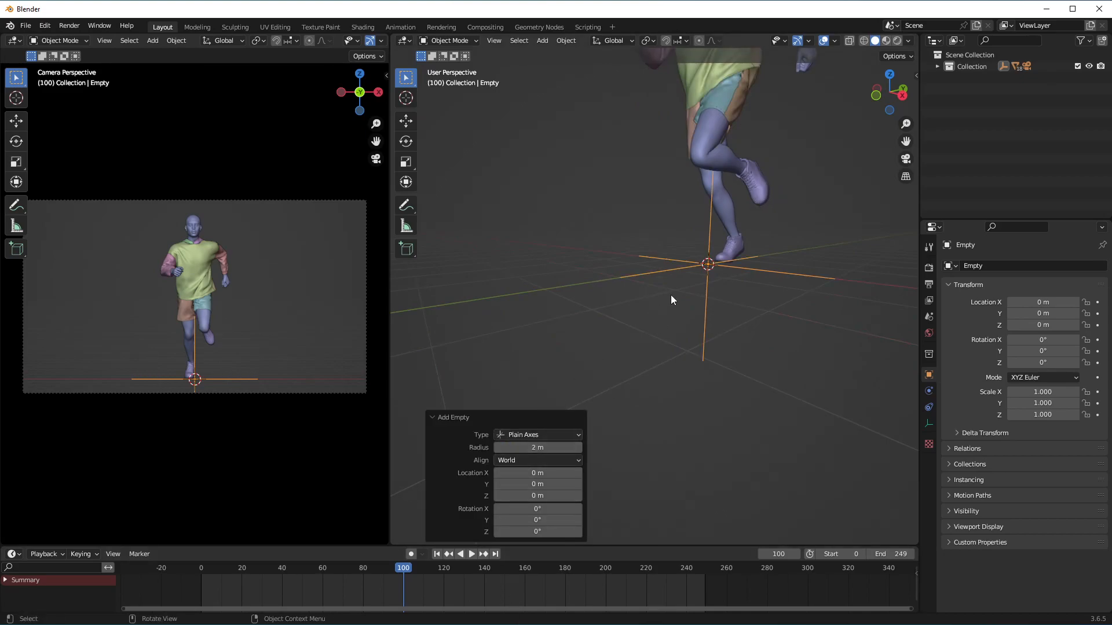
pyautogui.scroll(-2, 671, 294)
pyautogui.click(444, 418)
pyautogui.scroll(-5, 665, 289)
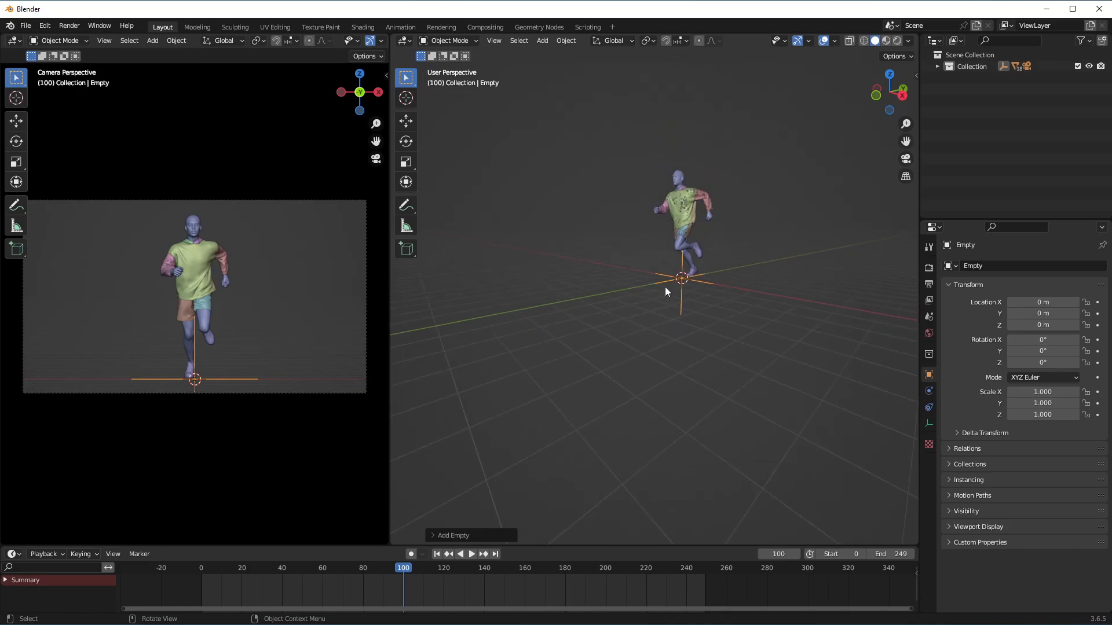
pyautogui.scroll(6, 848, 142)
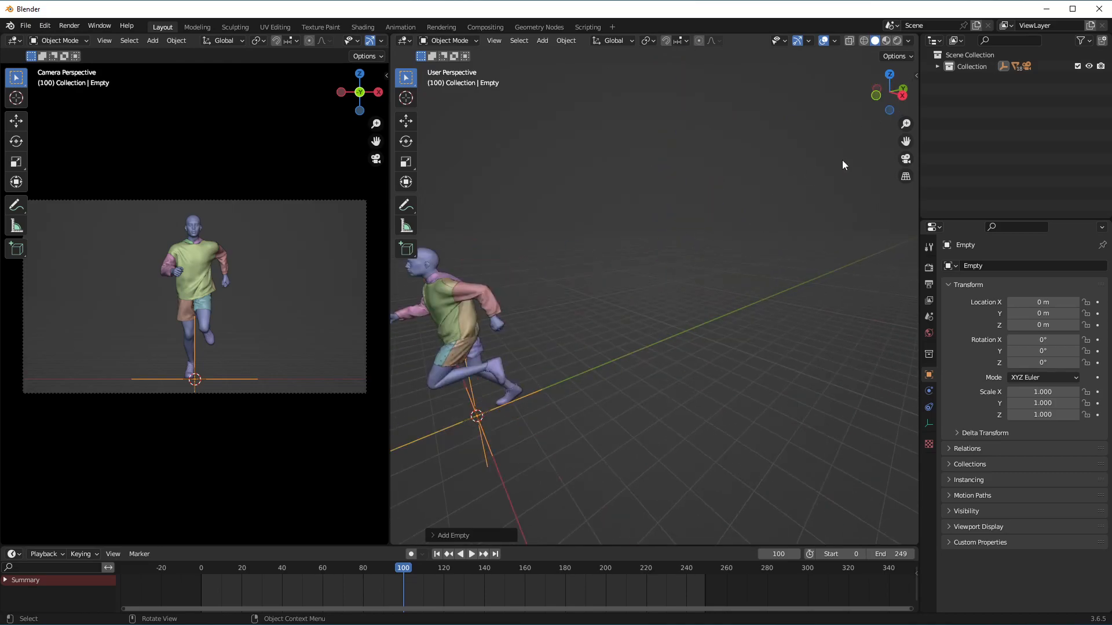
pyautogui.press('KP_Decimal')
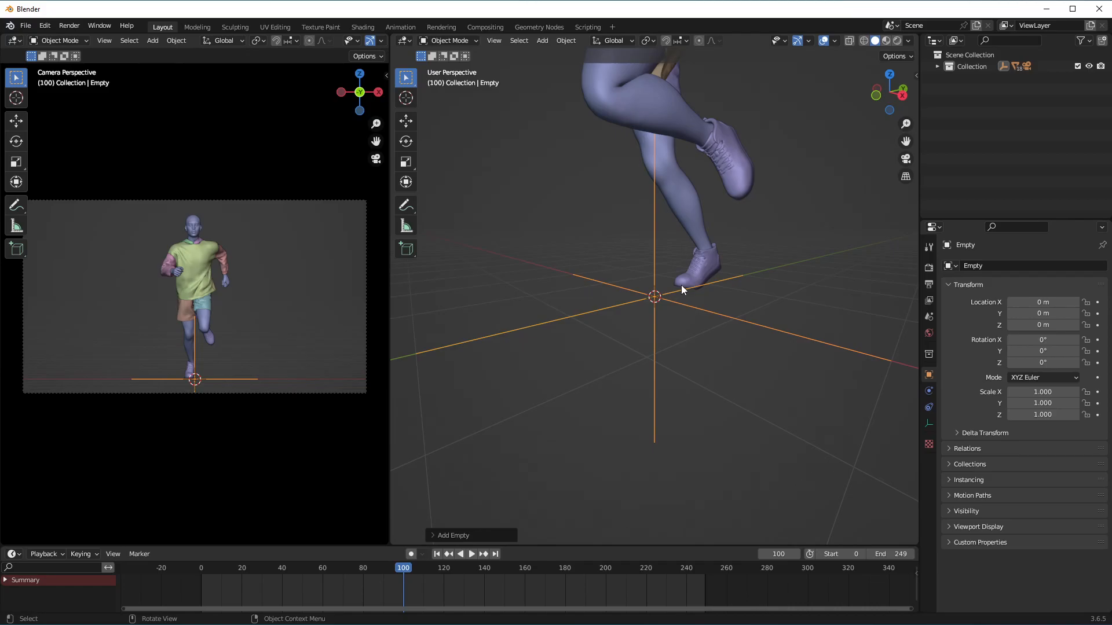
pyautogui.press('g')
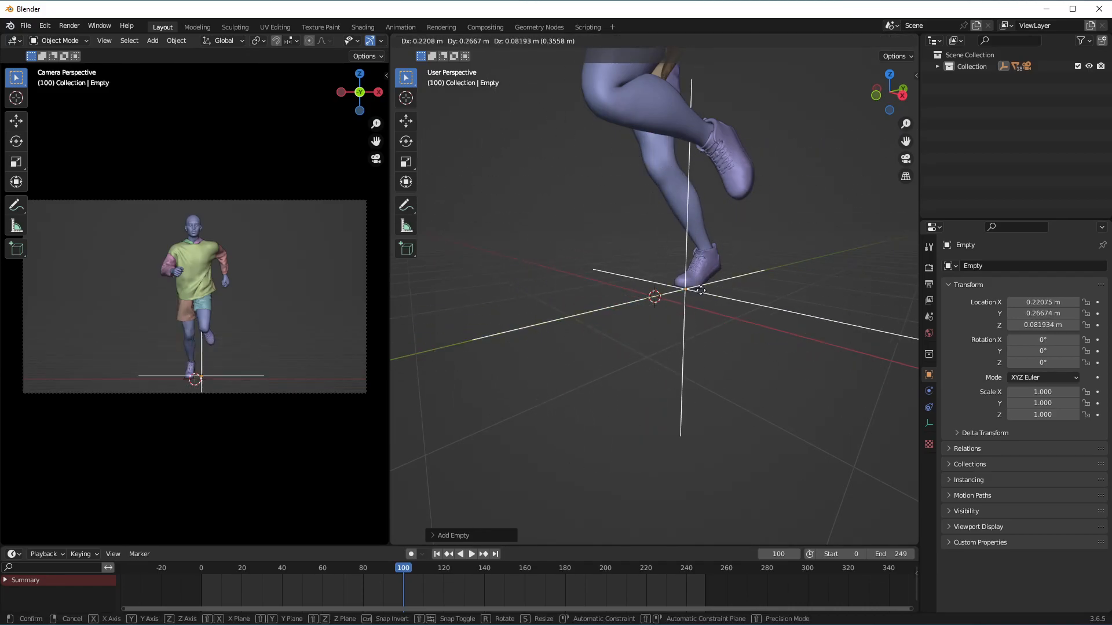
pyautogui.press('Escape')
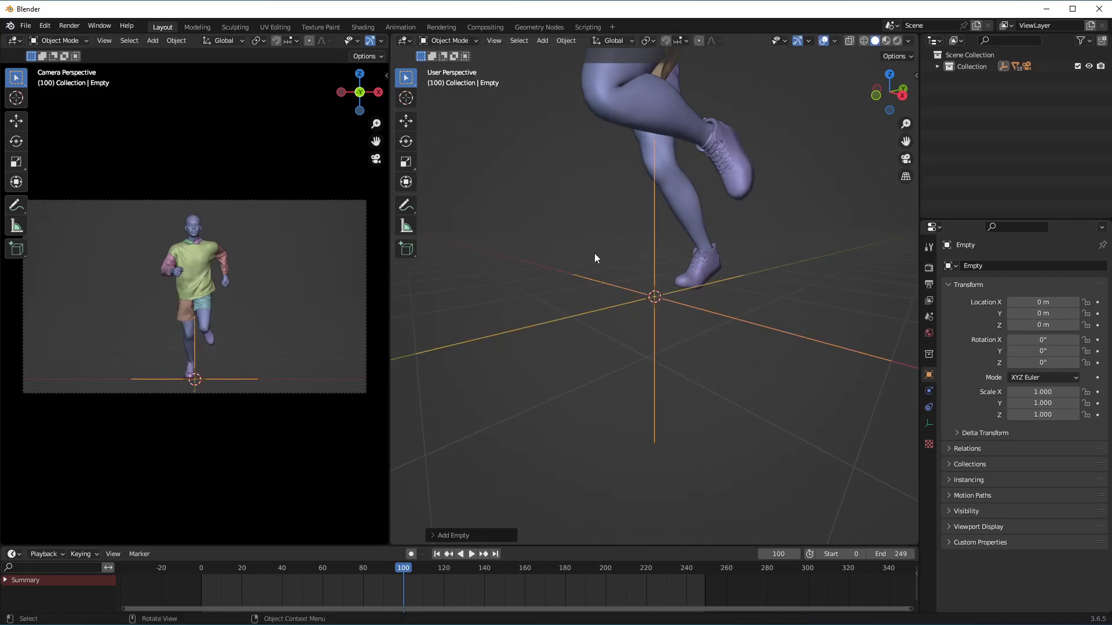
# Parent the camera to the empty with the Object option, selecting the camera first and the empty last as the active object.
pyautogui.scroll(-2, 659, 213)
pyautogui.scroll(-5, 655, 209)
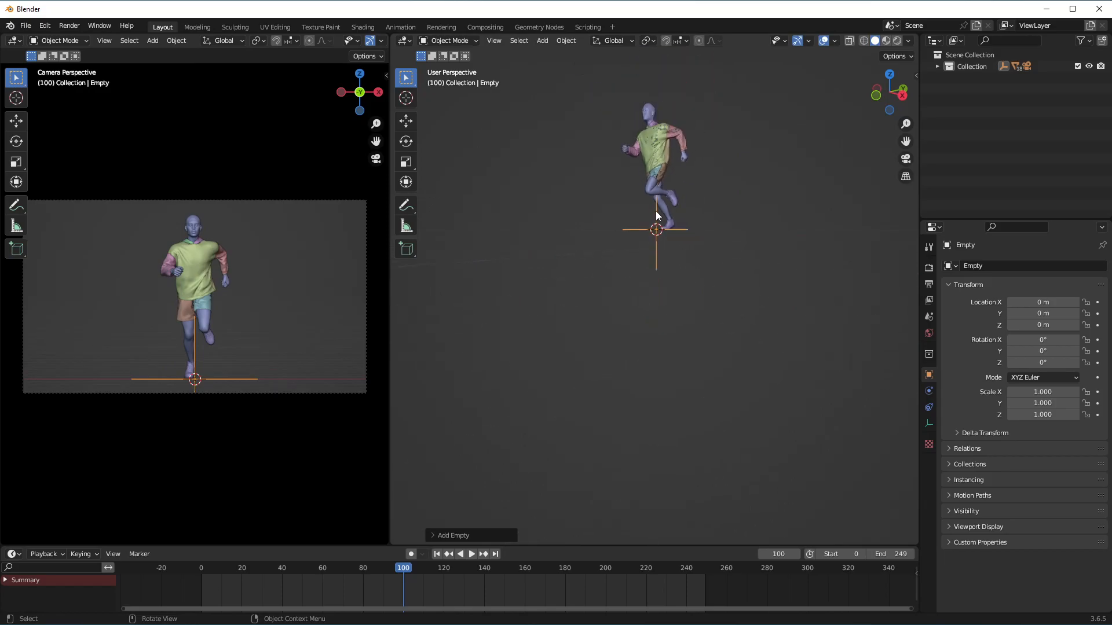
pyautogui.moveTo(906, 142); pyautogui.dragTo(957, 179)
pyautogui.moveTo(888, 96); pyautogui.dragTo(921, 91)
pyautogui.scroll(-2, 759, 153)
pyautogui.click(502, 231)
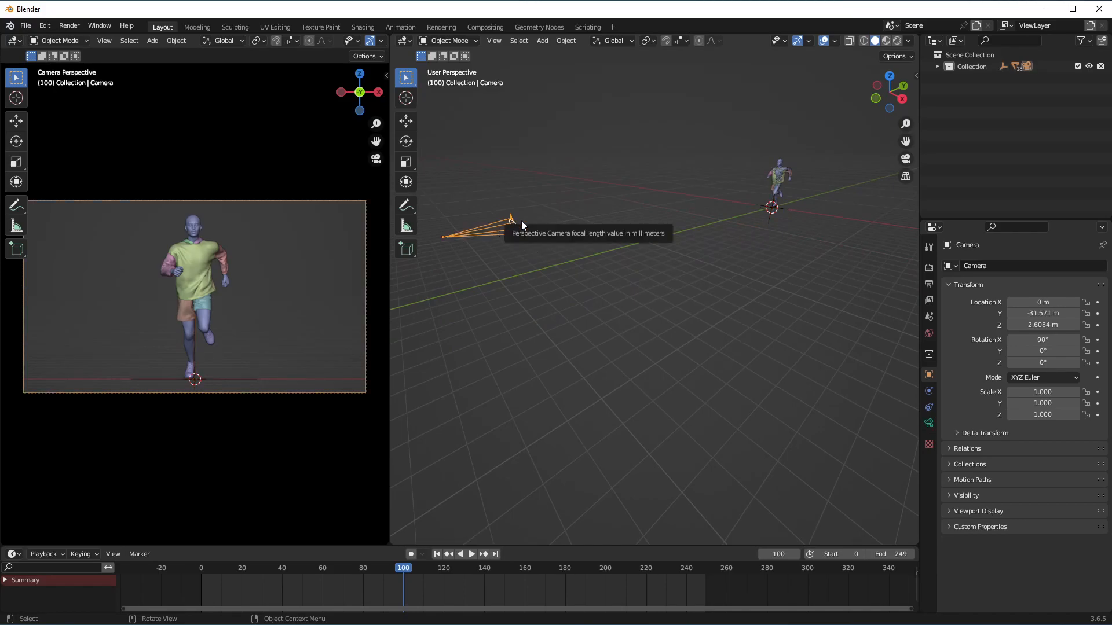
pyautogui.keyDown('shift'); pyautogui.click(771, 222); pyautogui.keyUp('shift')
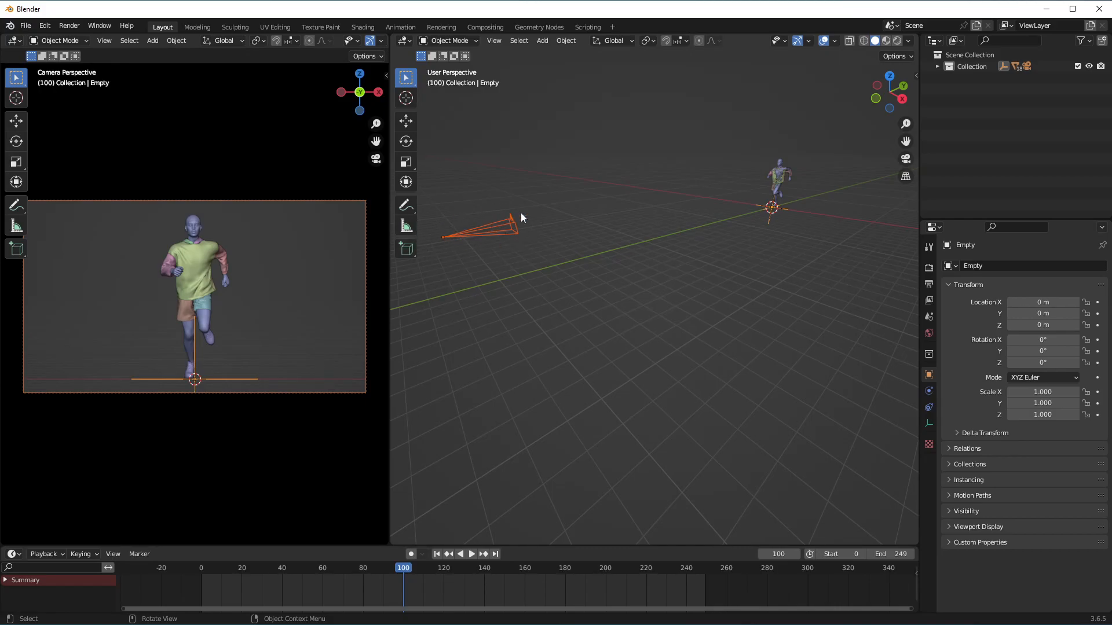
pyautogui.scroll(8, 772, 217)
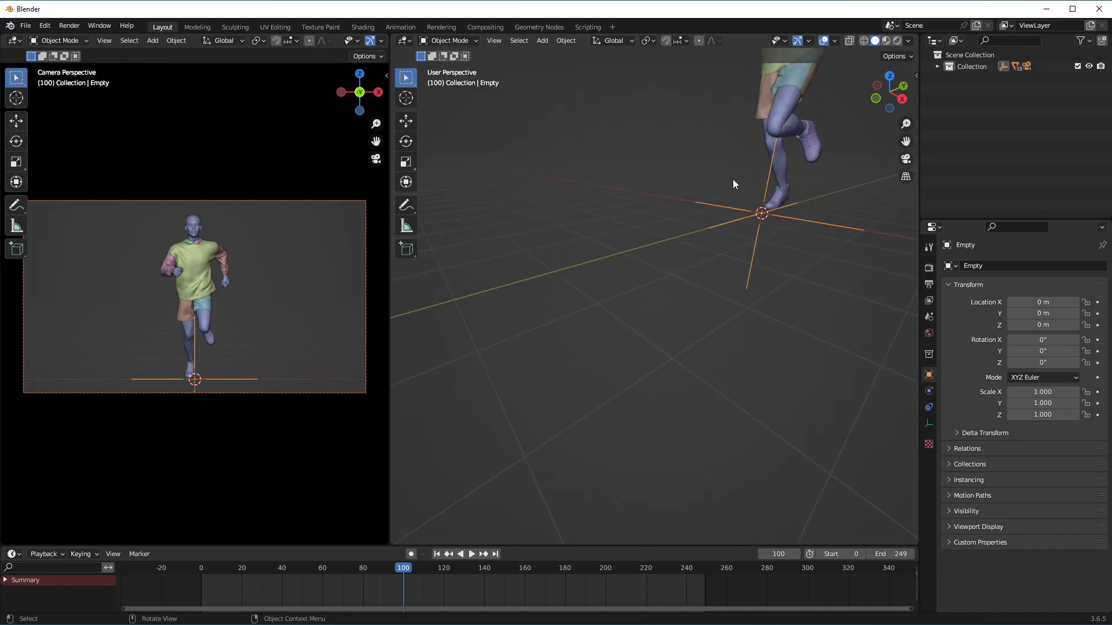
pyautogui.moveTo(877, 92); pyautogui.dragTo(874, 71)
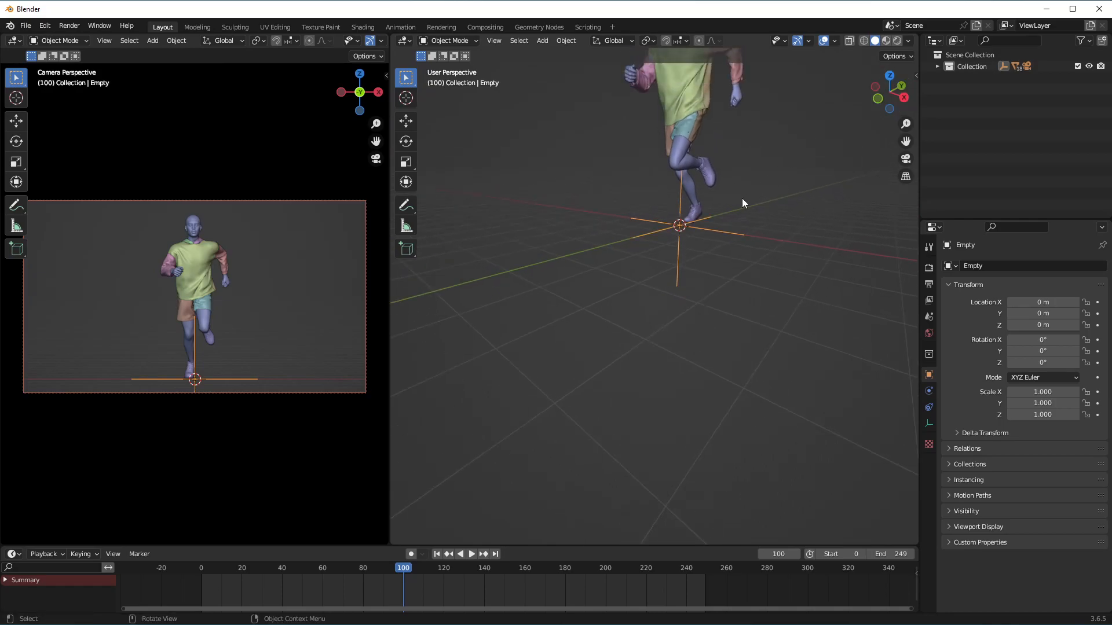
pyautogui.scroll(-5, 731, 193)
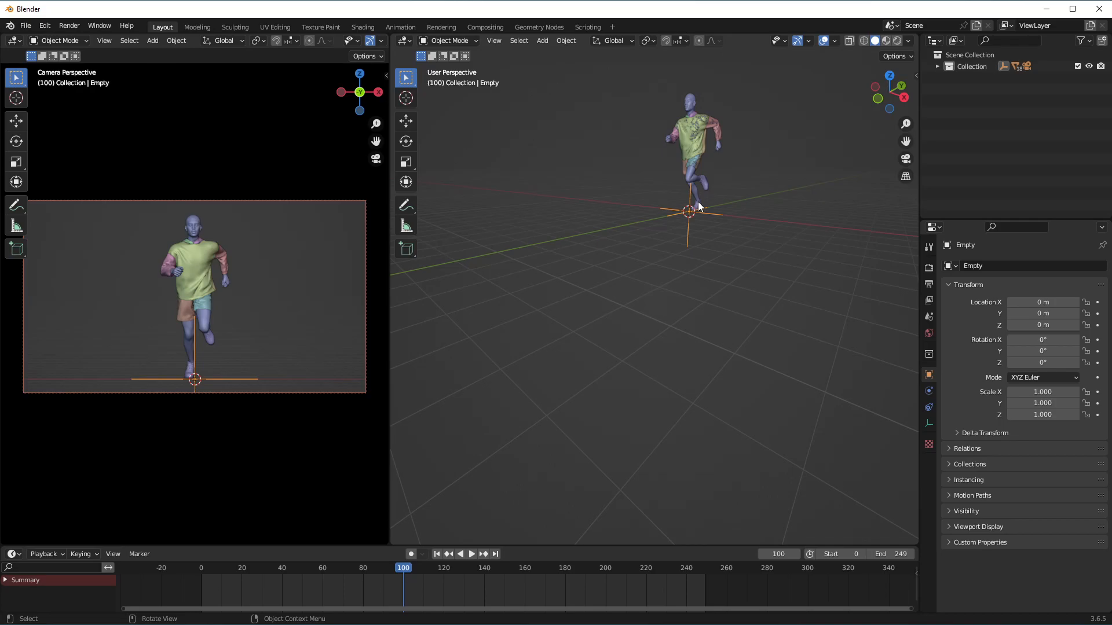
pyautogui.scroll(-8, 698, 204)
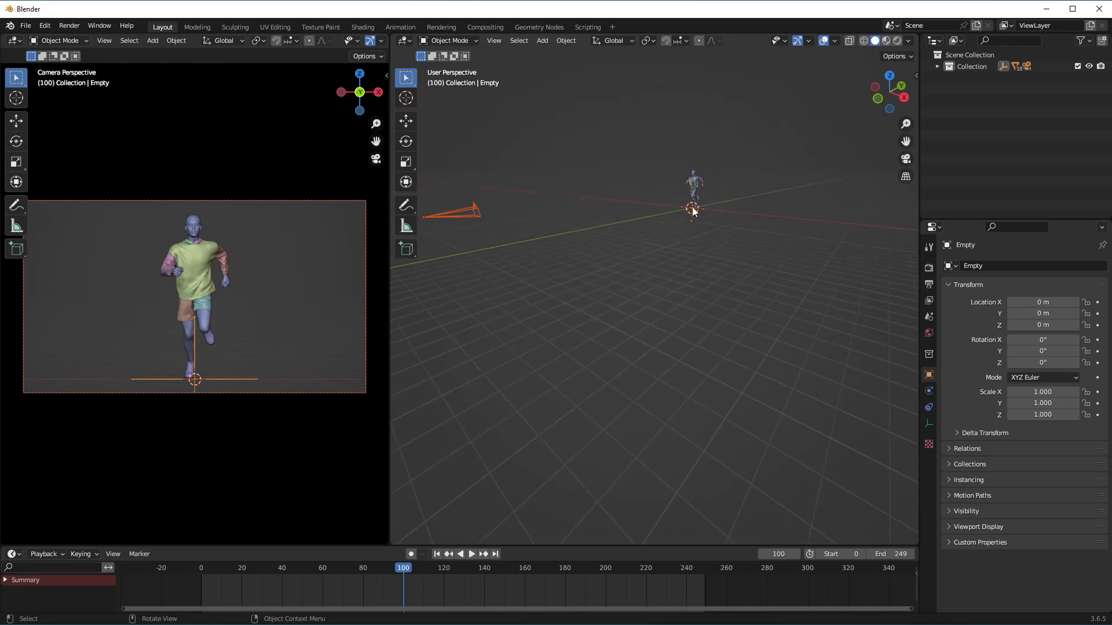
pyautogui.moveTo(905, 141); pyautogui.dragTo(950, 159)
pyautogui.moveTo(891, 94); pyautogui.dragTo(875, 133)
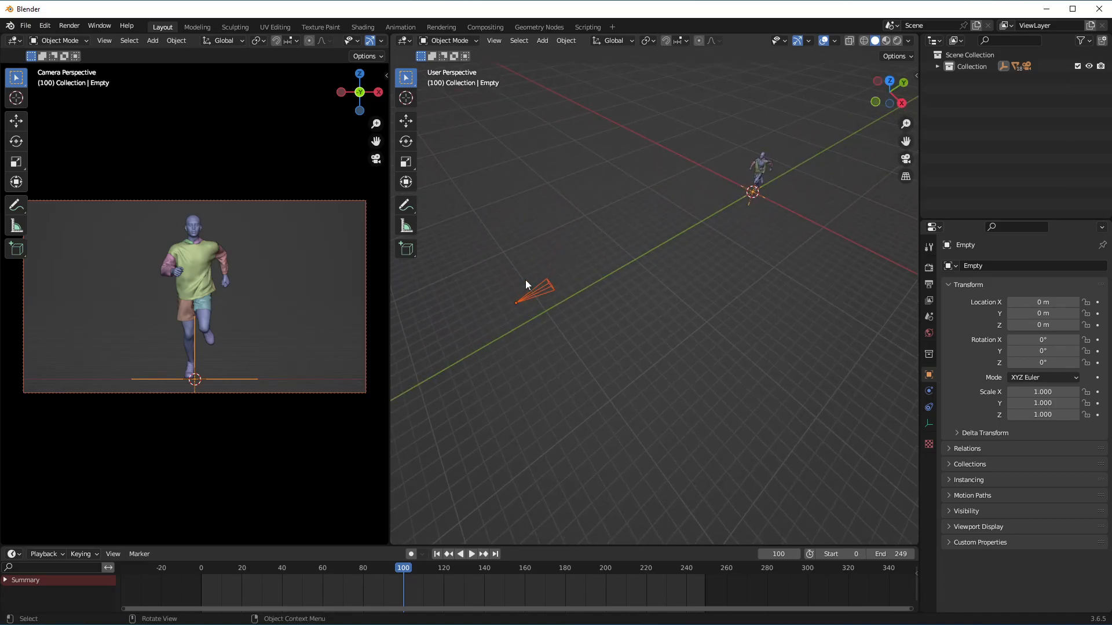
pyautogui.scroll(5, 753, 194)
pyautogui.scroll(-4, 749, 197)
pyautogui.scroll(1, 746, 198)
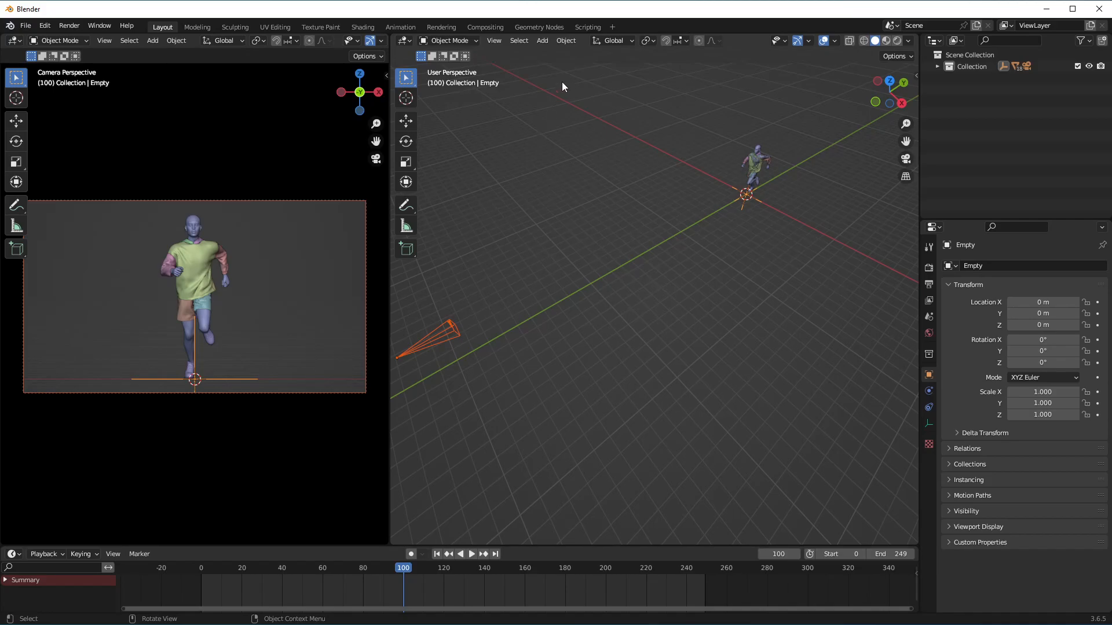
pyautogui.click(573, 41)
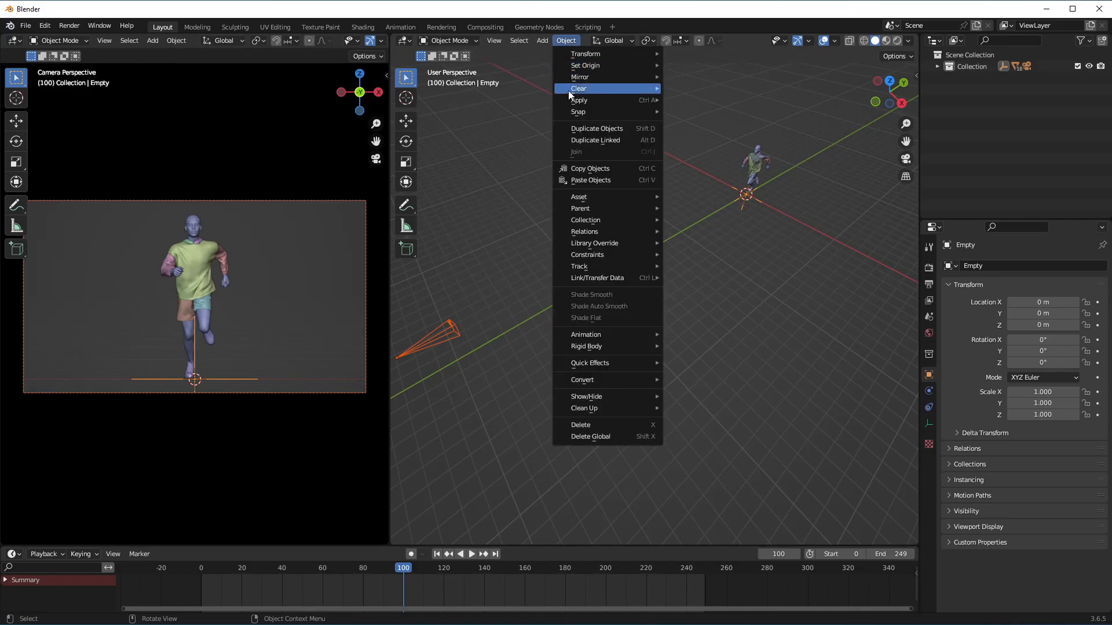
pyautogui.moveTo(595, 209)
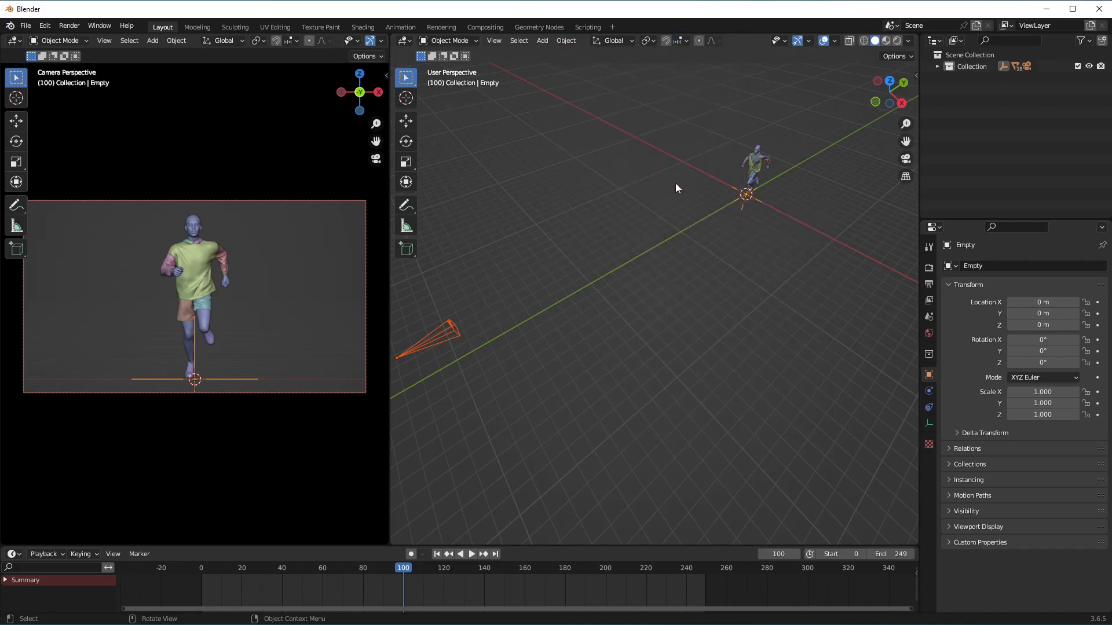
pyautogui.press('ctrl')
pyautogui.hotkey('ctrl', 'p')
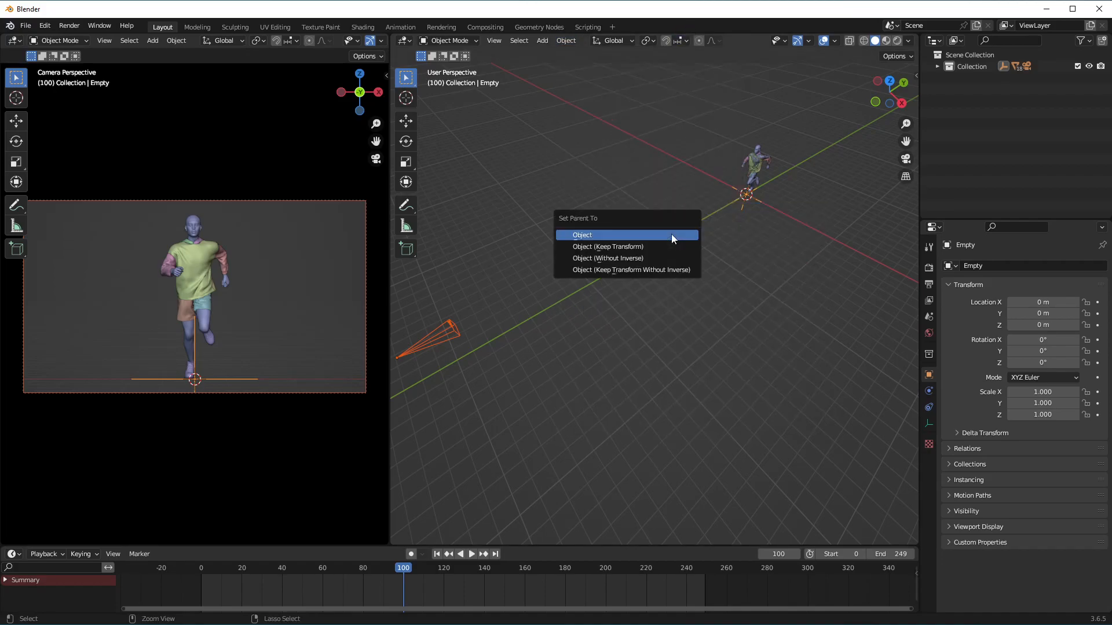
pyautogui.click(616, 235)
pyautogui.scroll(3, 492, 336)
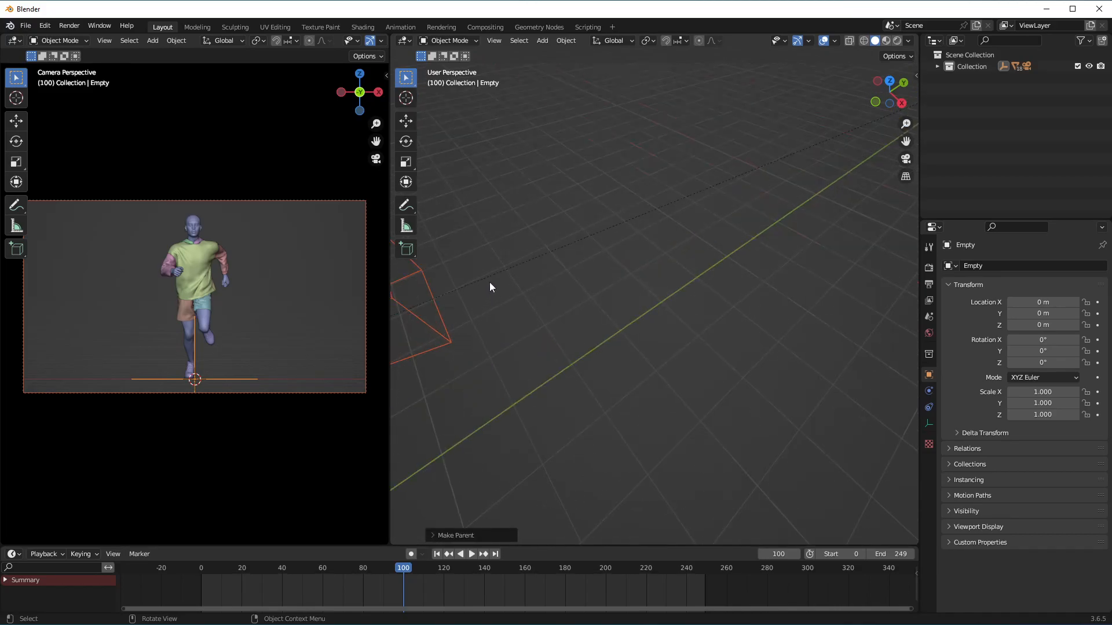
pyautogui.scroll(-3, 490, 286)
pyautogui.scroll(5, 547, 262)
pyautogui.scroll(-5, 661, 269)
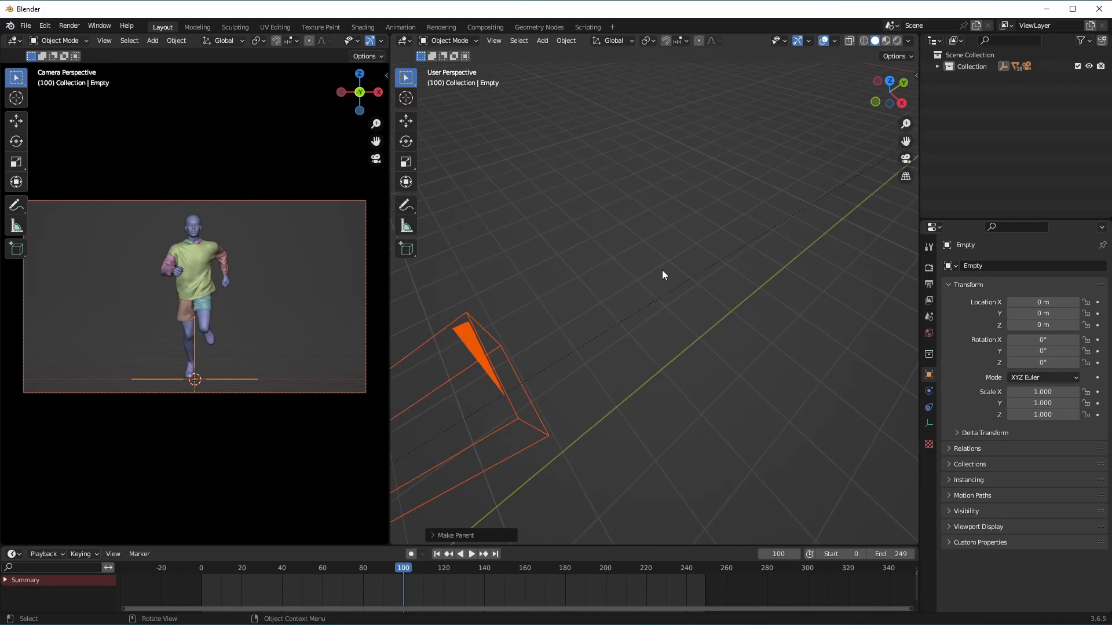
# Try moving the parented camera freely on its own, and cancel the move.
pyautogui.scroll(4, 703, 265)
pyautogui.scroll(-2, 683, 255)
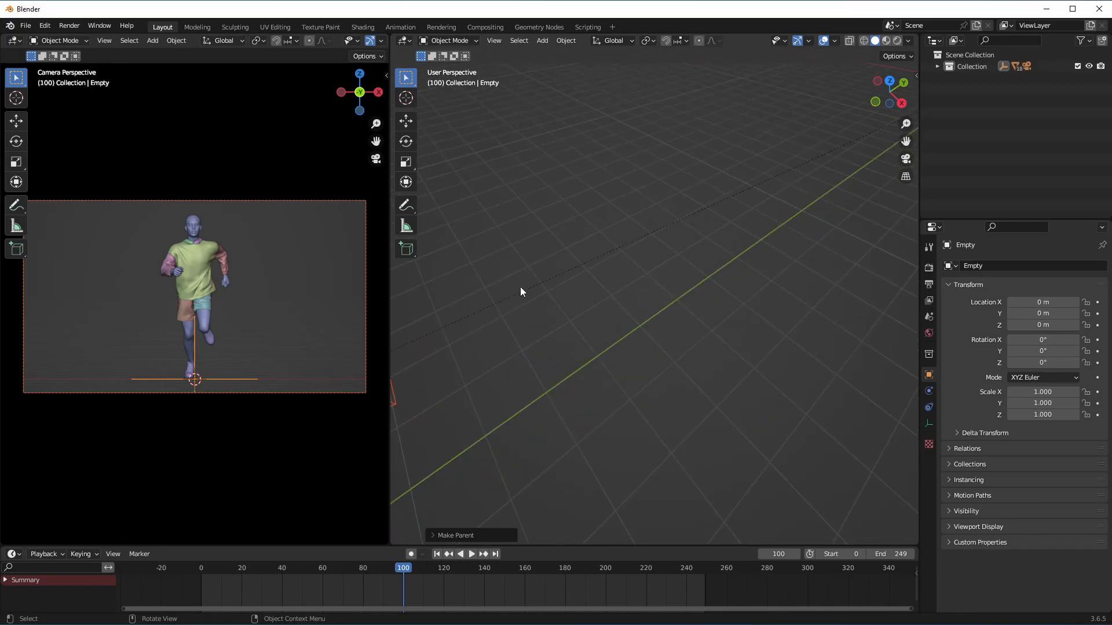
pyautogui.scroll(-3, 542, 288)
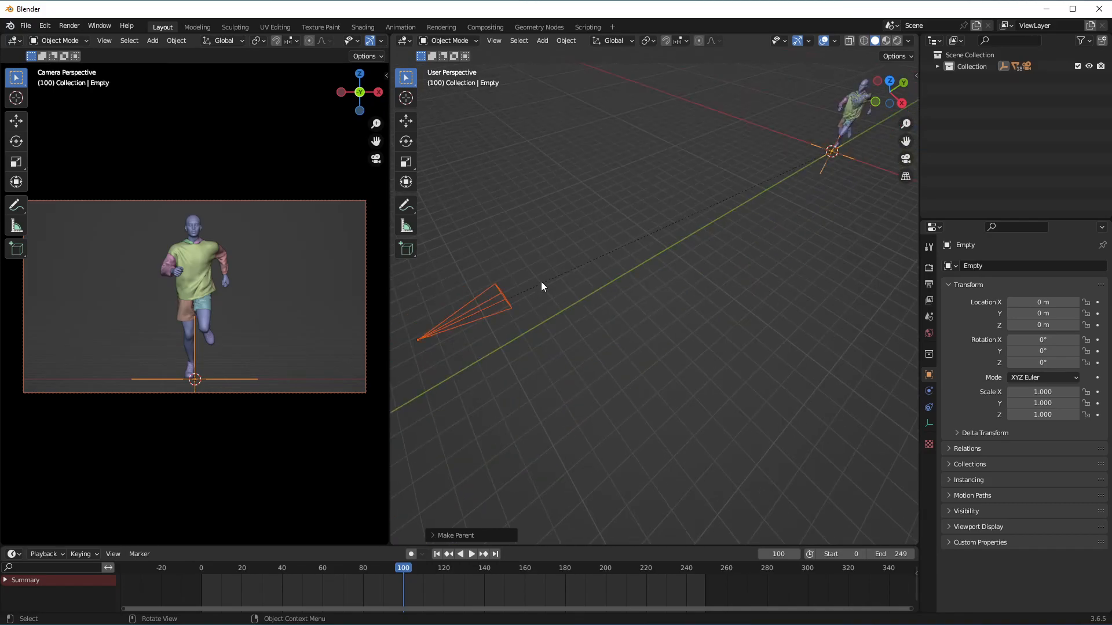
pyautogui.click(471, 306)
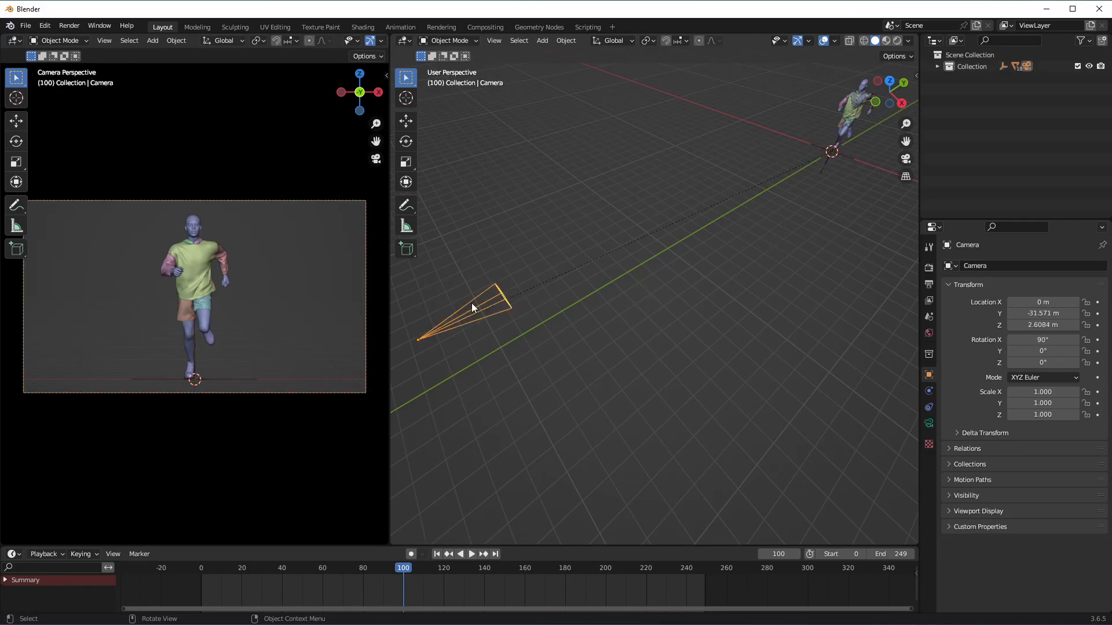
pyautogui.moveTo(885, 100); pyautogui.dragTo(889, 122)
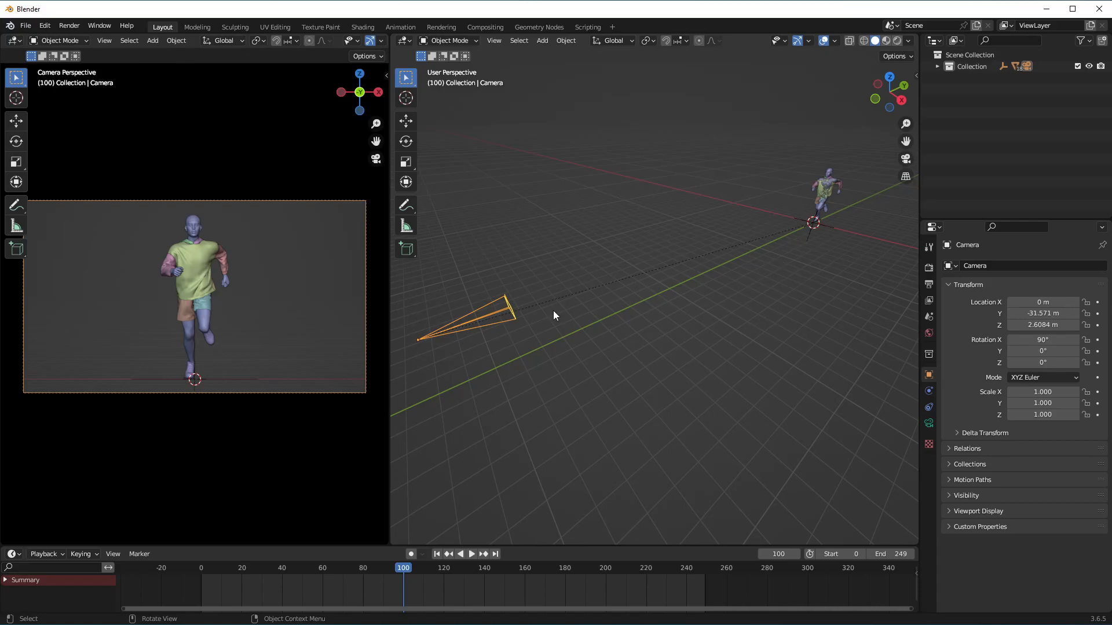
pyautogui.press('g')
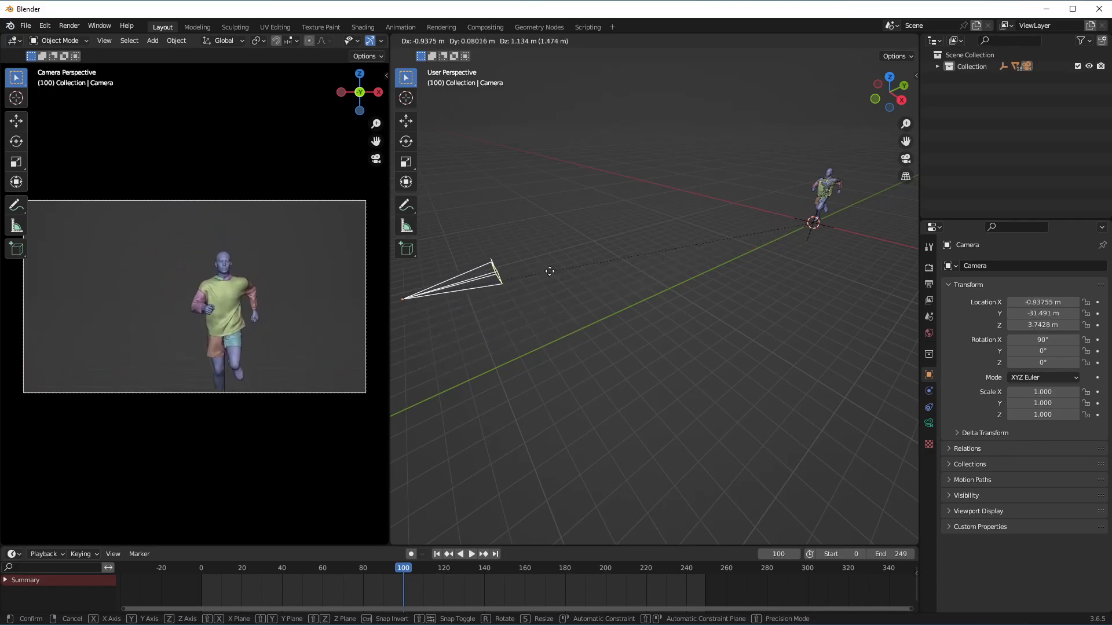
pyautogui.click(555, 339)
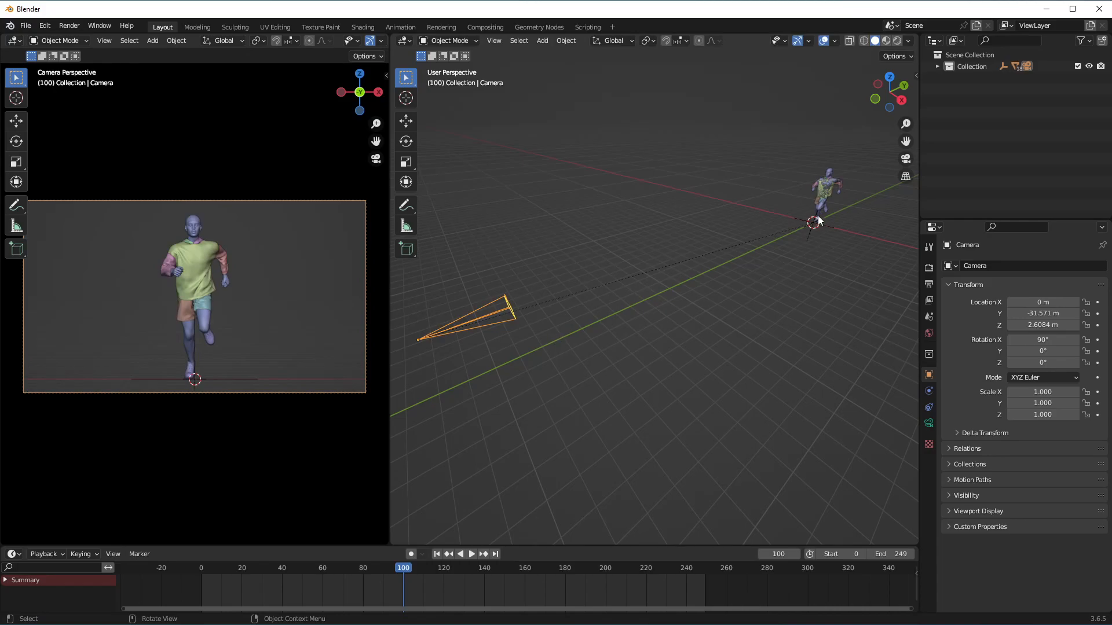
# Try rotating the empty about the global Z axis to swing the camera around the runner, and cancel the rotation.
pyautogui.click(808, 234)
pyautogui.scroll(2, 819, 232)
pyautogui.scroll(4, 819, 232)
pyautogui.moveTo(906, 141); pyautogui.dragTo(834, 191)
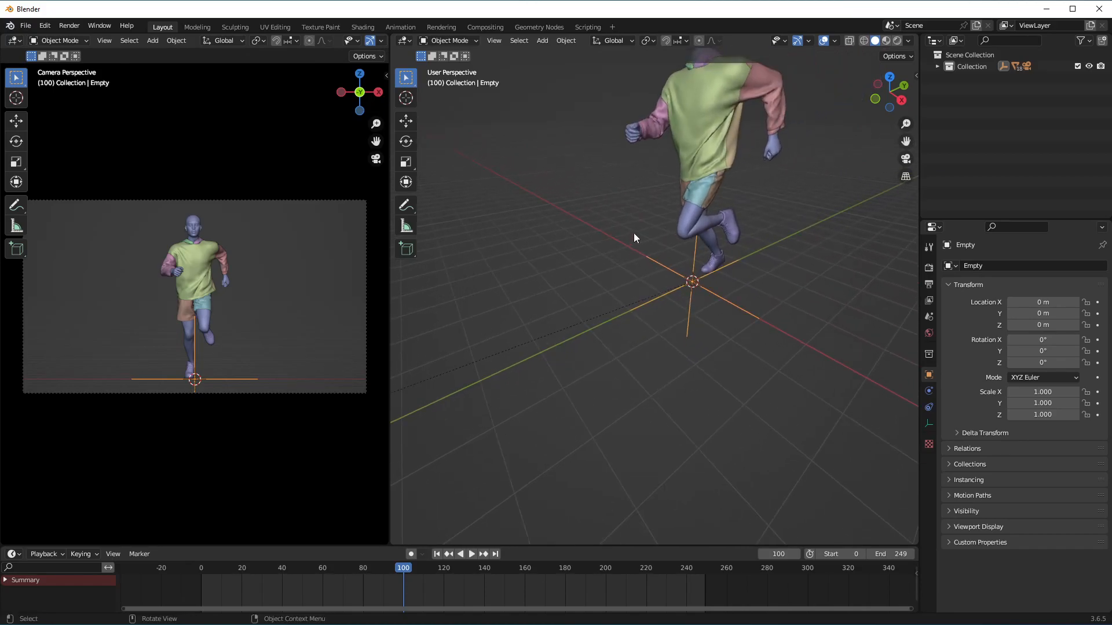
pyautogui.press('r')
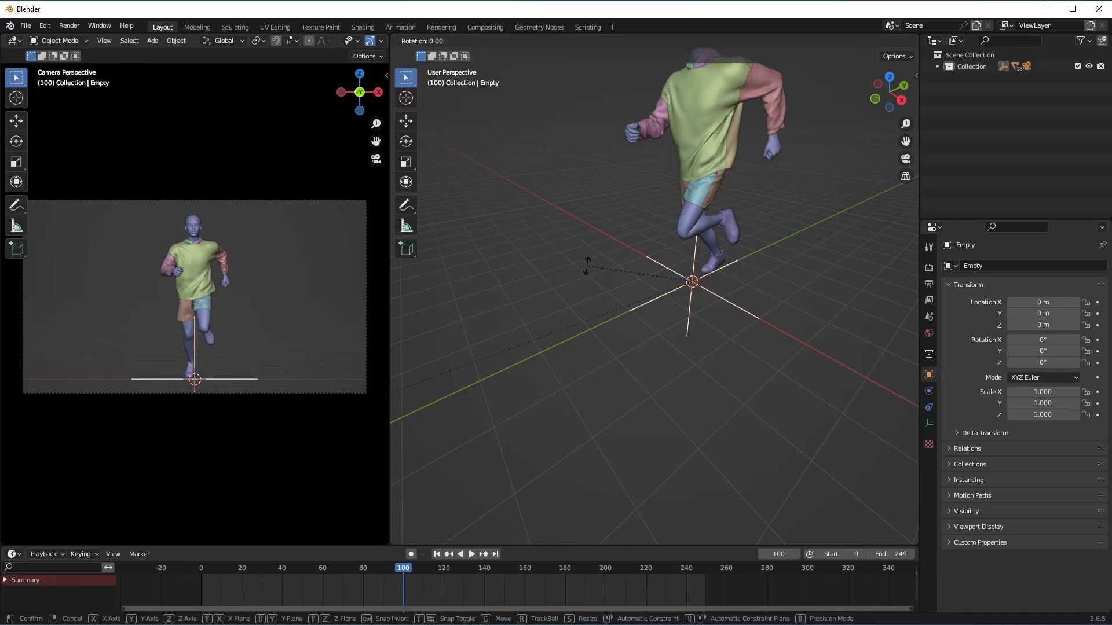
pyautogui.press('z')
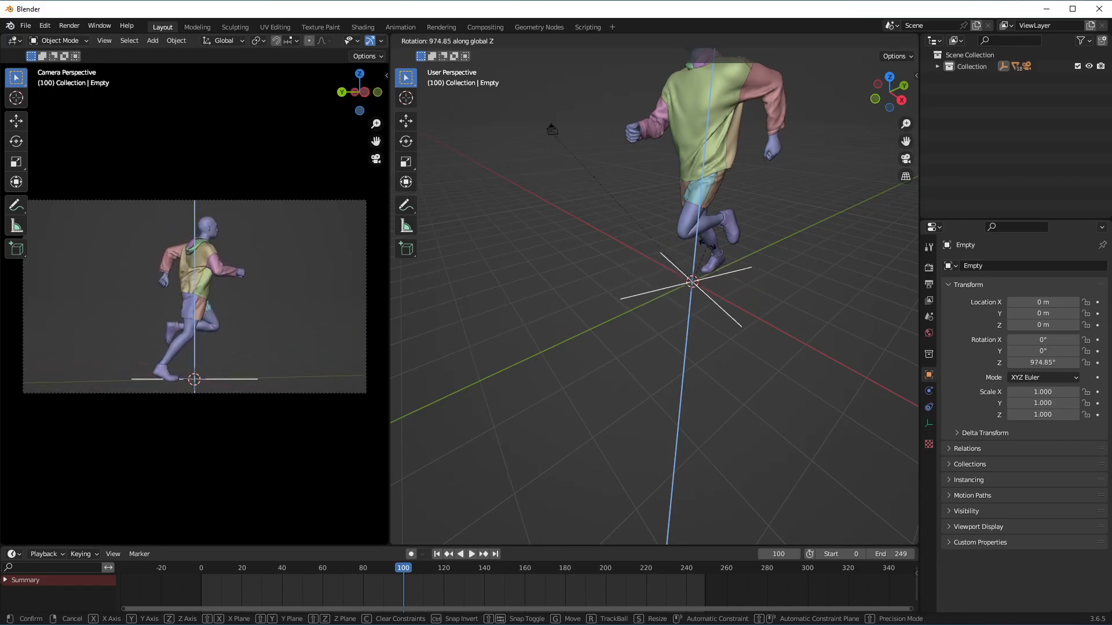
pyautogui.rightClick(634, 249)
# Enlarge the timeline area below the viewports and set the current frame to 0.
pyautogui.scroll(-6, 634, 249)
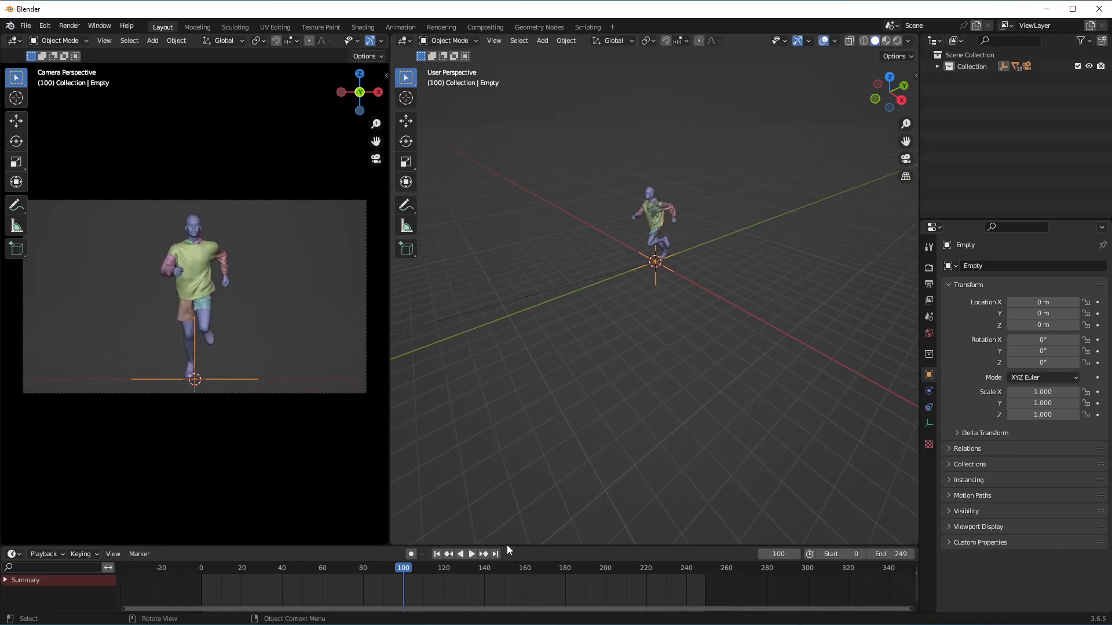
pyautogui.moveTo(515, 545); pyautogui.dragTo(514, 452)
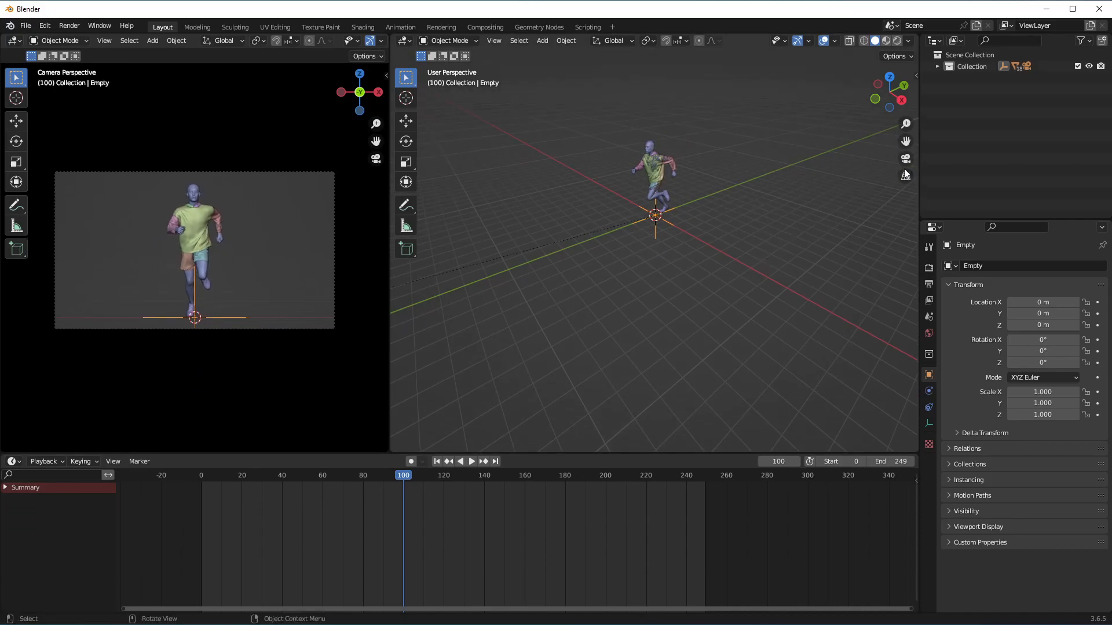
pyautogui.moveTo(905, 141); pyautogui.dragTo(1030, 123)
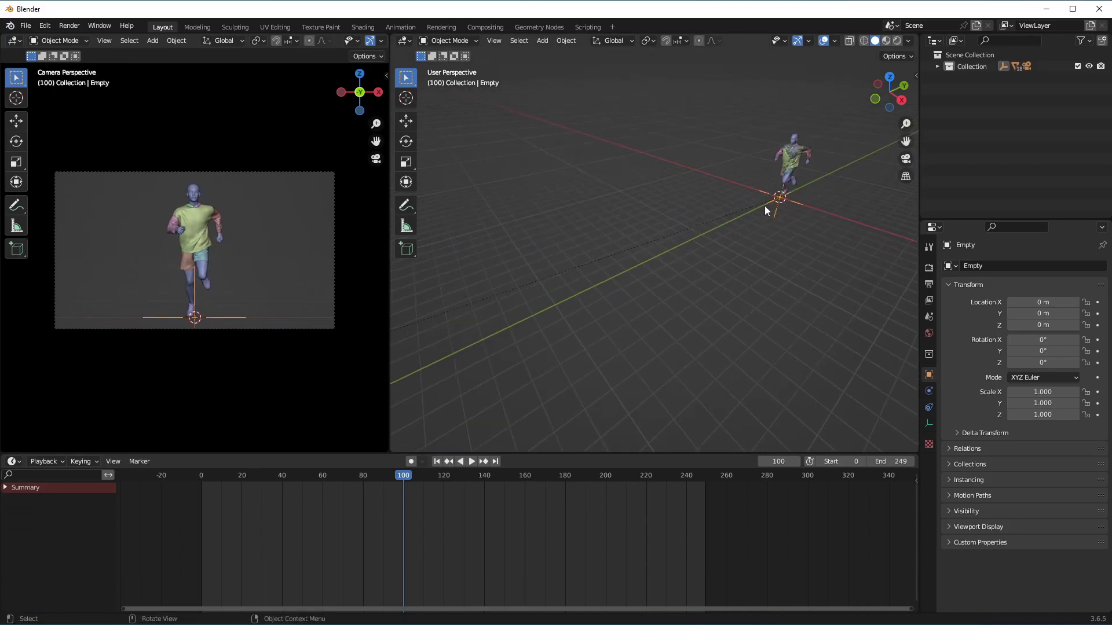
pyautogui.moveTo(211, 472); pyautogui.dragTo(193, 472)
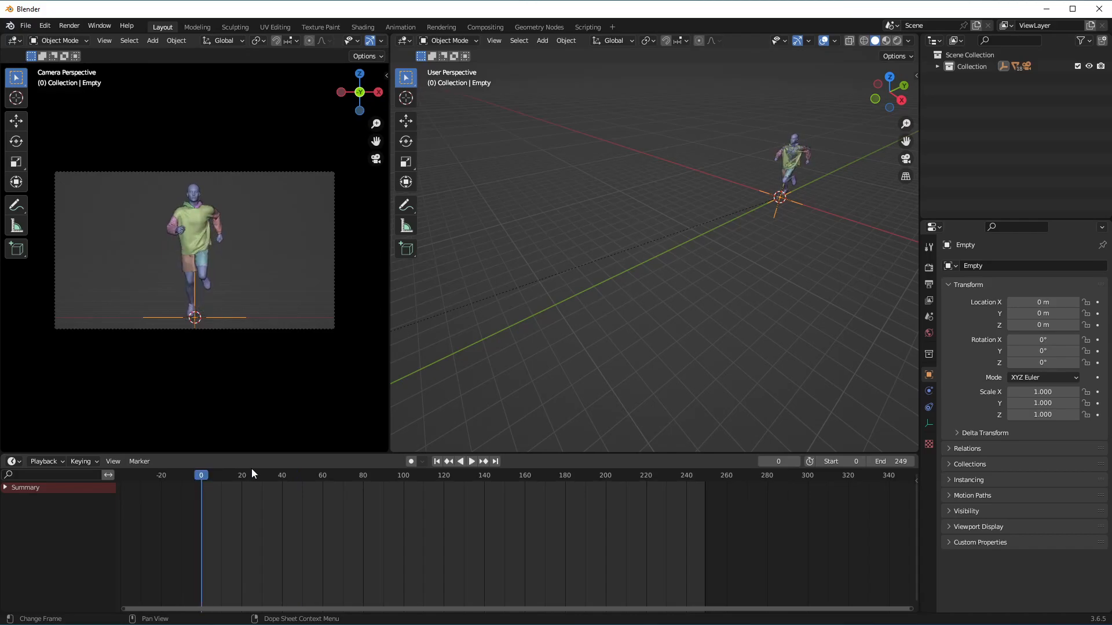
# Reselect the empty and compare the animation's first frame, 0, with its last frame, 249.
pyautogui.click(775, 264)
pyautogui.click(778, 212)
pyautogui.moveTo(208, 474); pyautogui.dragTo(194, 475)
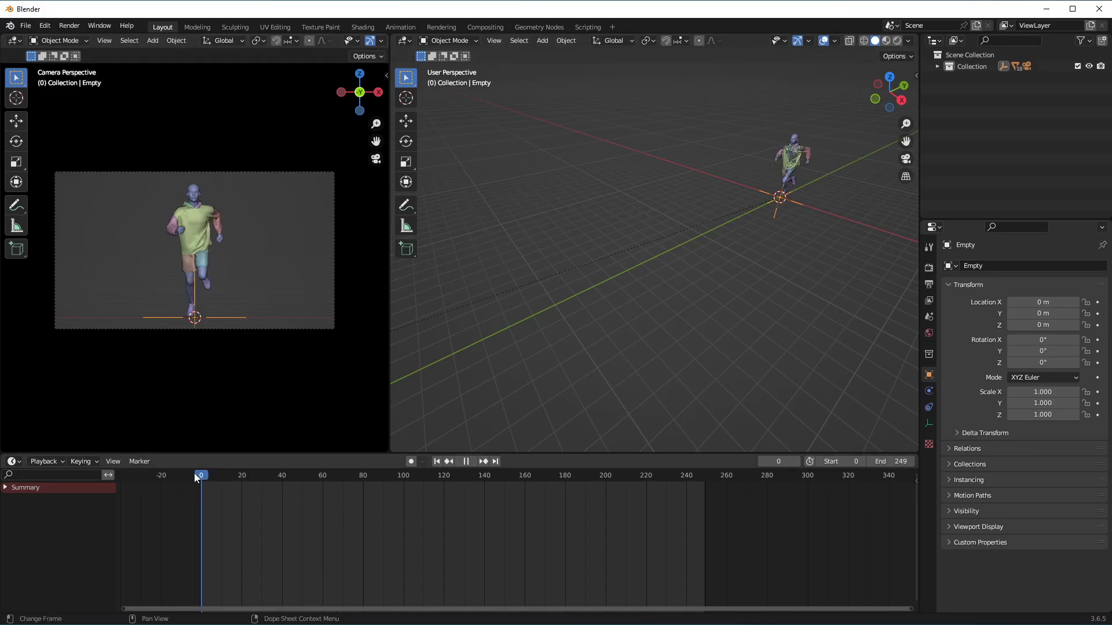
pyautogui.click(704, 474)
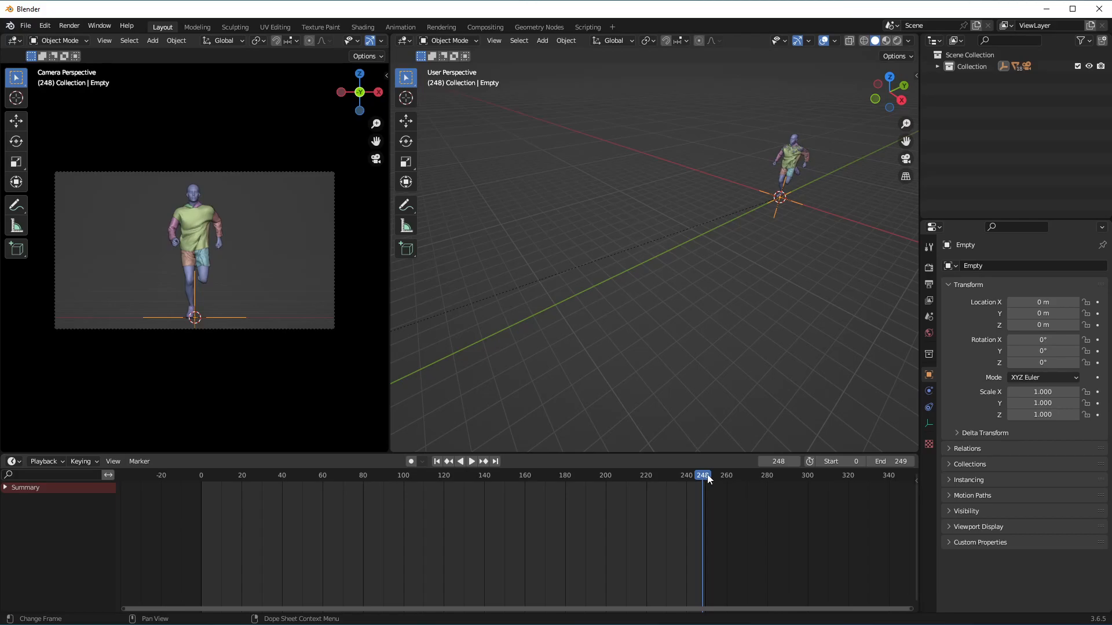
pyautogui.click(705, 474)
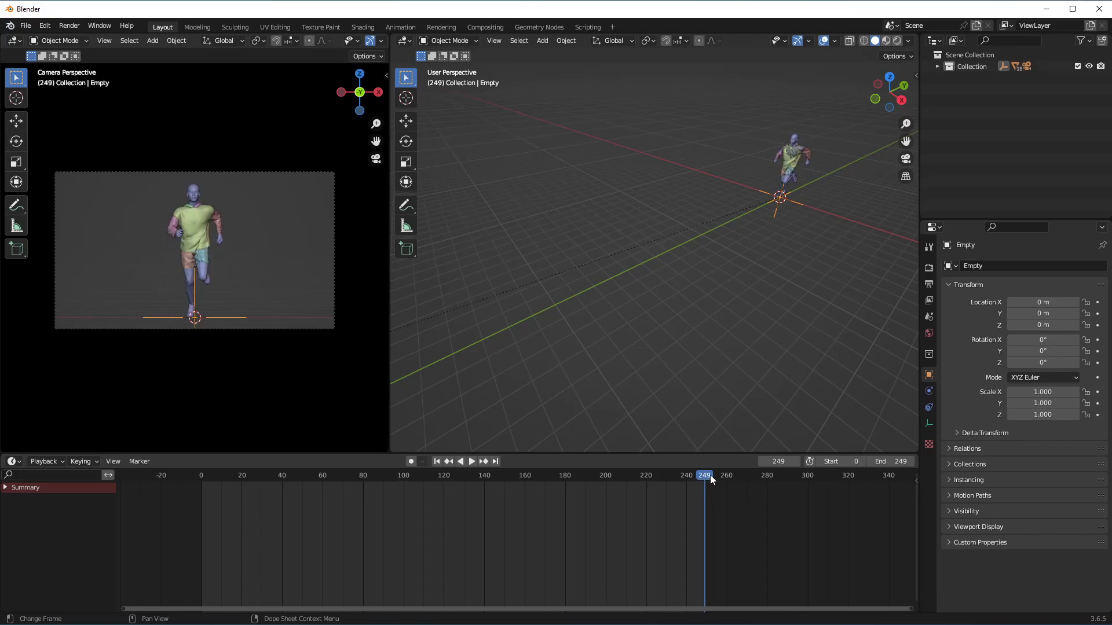
# Return to frame 0 and insert a single keyframe on the empty's Z rotation at 0°.
pyautogui.click(201, 473)
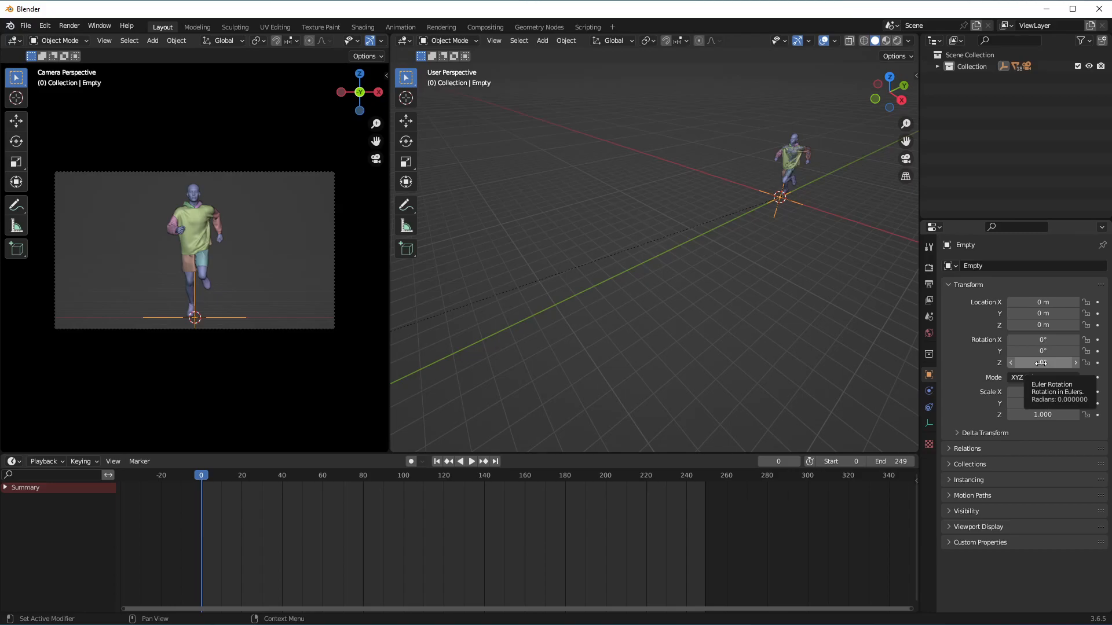
pyautogui.moveTo(211, 475)
pyautogui.mouseDown()
pyautogui.moveTo(234, 476)
pyautogui.moveTo(198, 472)
pyautogui.mouseUp()
pyautogui.press('space')
pyautogui.click(195, 474)
pyautogui.click(193, 475)
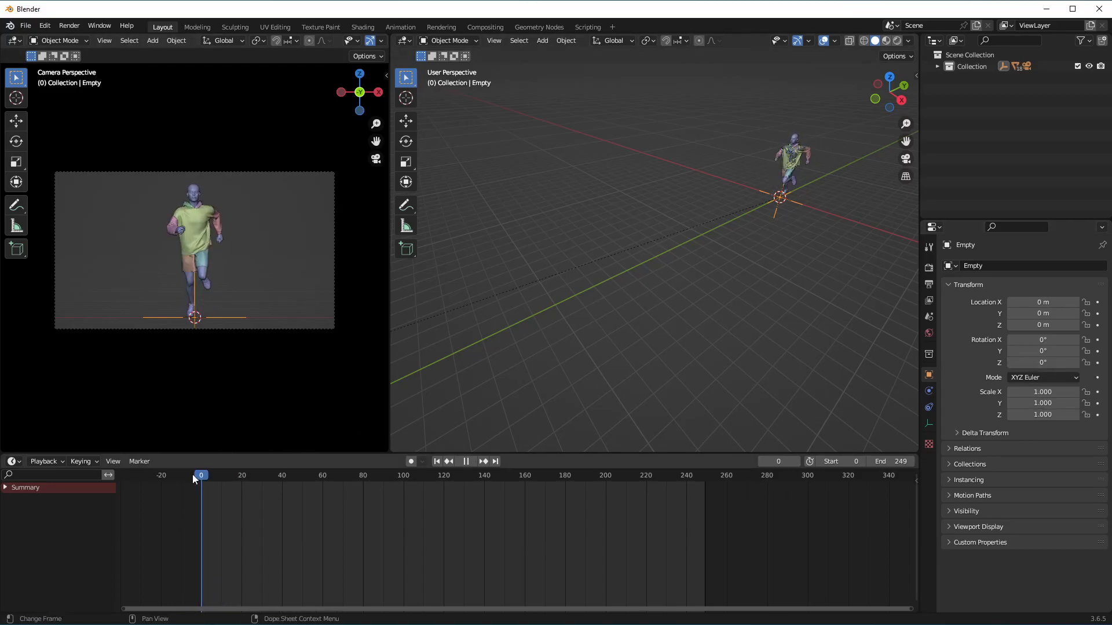
pyautogui.press('space')
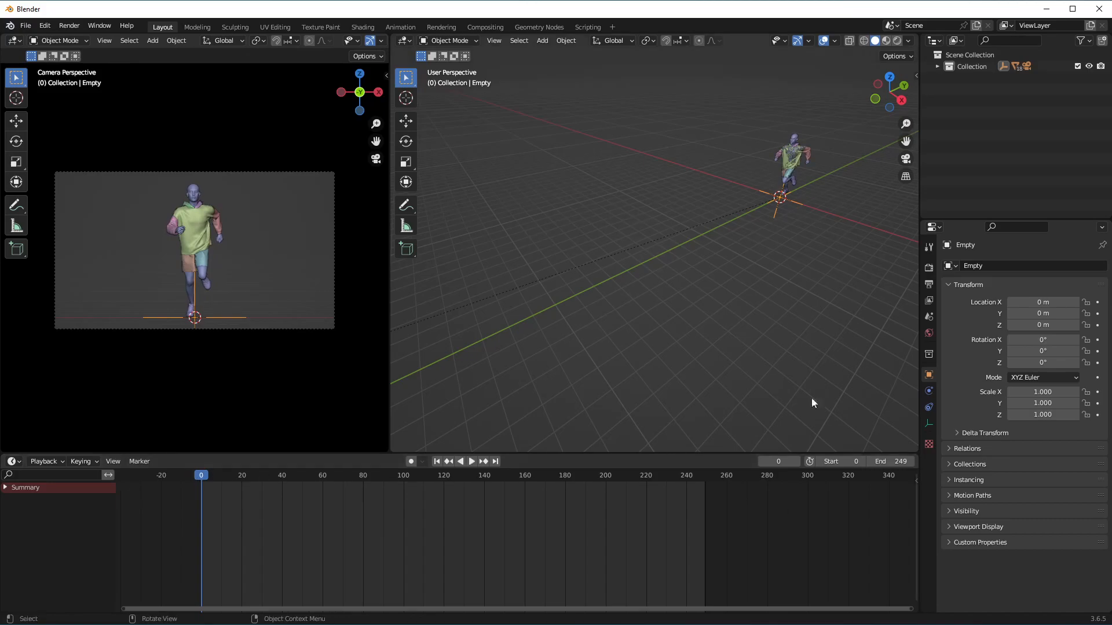
pyautogui.rightClick(1031, 362)
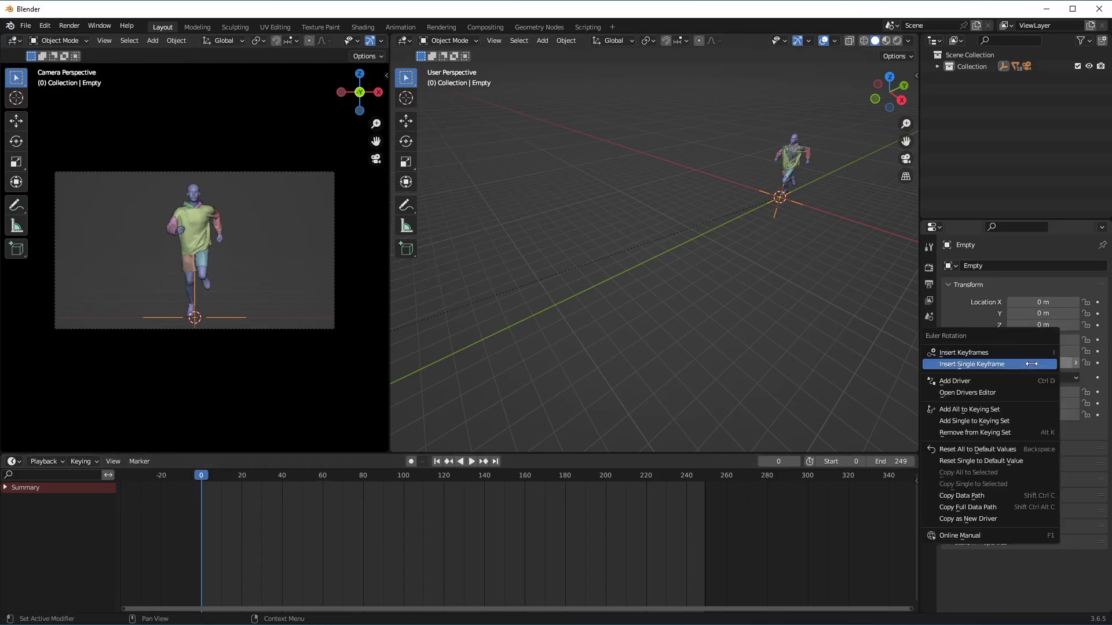
pyautogui.click(1006, 366)
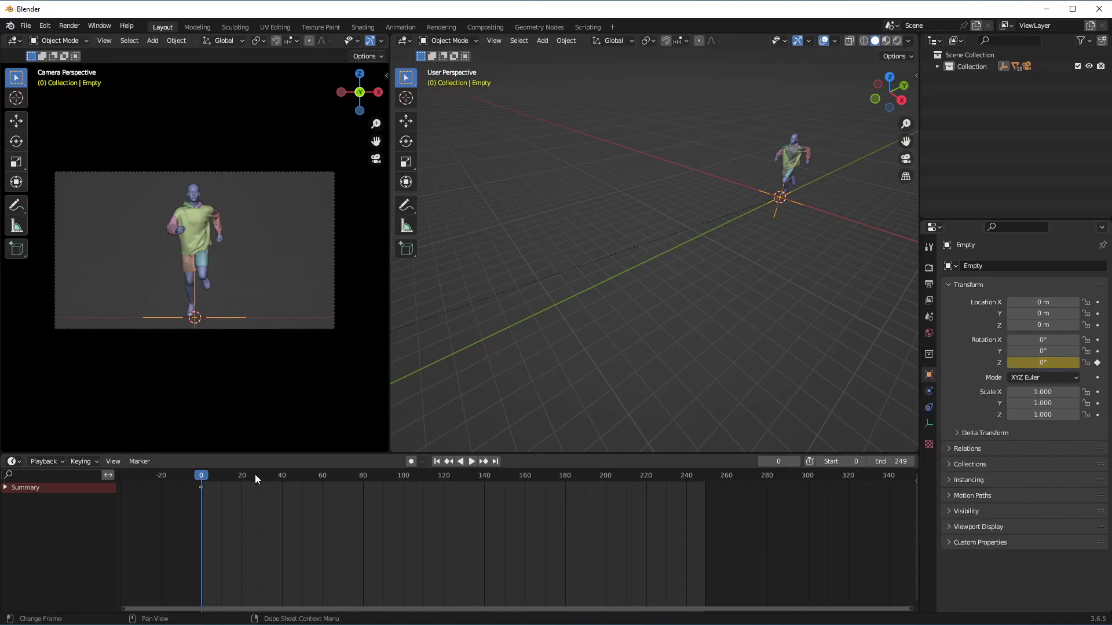
# Check the start keyframe in the timeline by scrubbing to frame 4 and back to frame 0.
pyautogui.scroll(5, 197, 491)
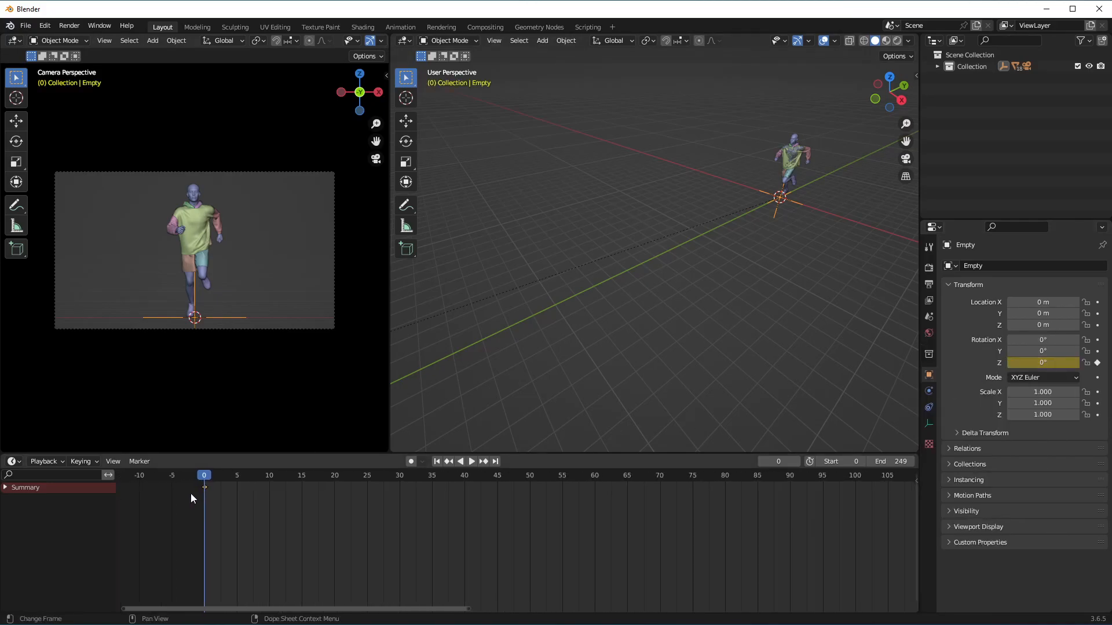
pyautogui.moveTo(203, 478); pyautogui.dragTo(231, 479)
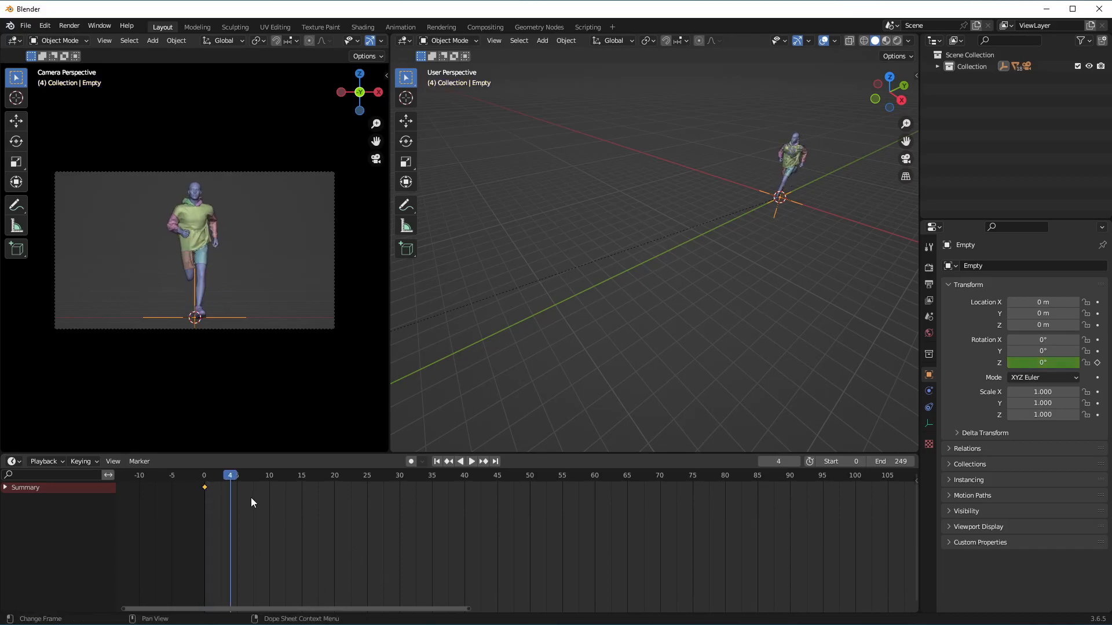
pyautogui.moveTo(227, 476); pyautogui.dragTo(204, 481)
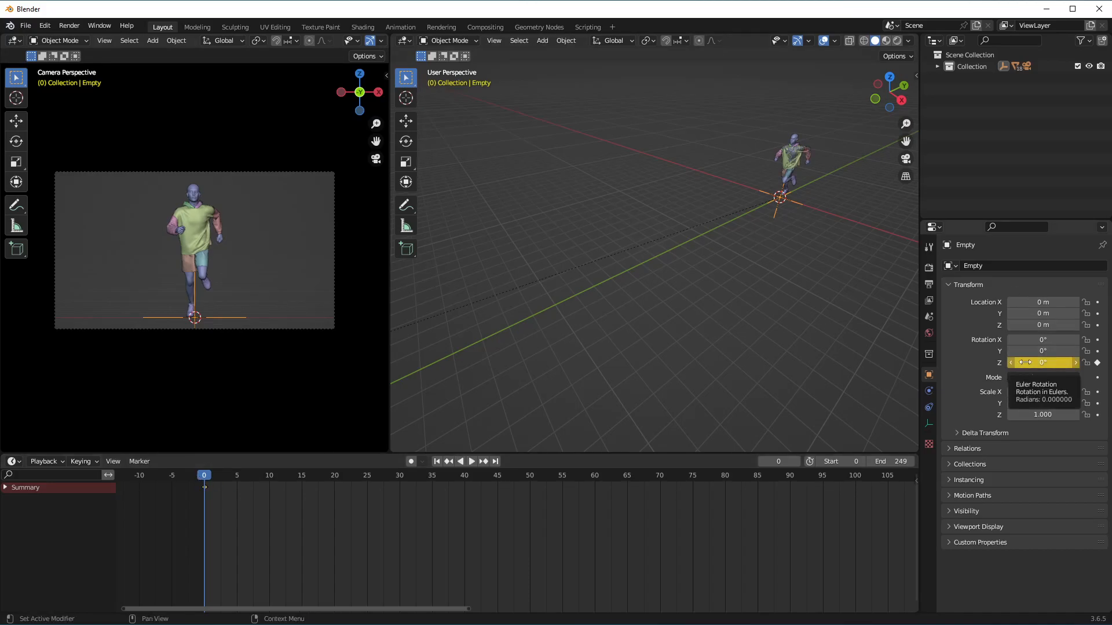
# Bring the end of the animation range into the timeline and set the current frame to 249.
pyautogui.scroll(-2, 375, 520)
pyautogui.scroll(-2, 368, 517)
pyautogui.moveTo(387, 609); pyautogui.dragTo(453, 600)
pyautogui.scroll(-1, 600, 552)
pyautogui.scroll(-1, 600, 551)
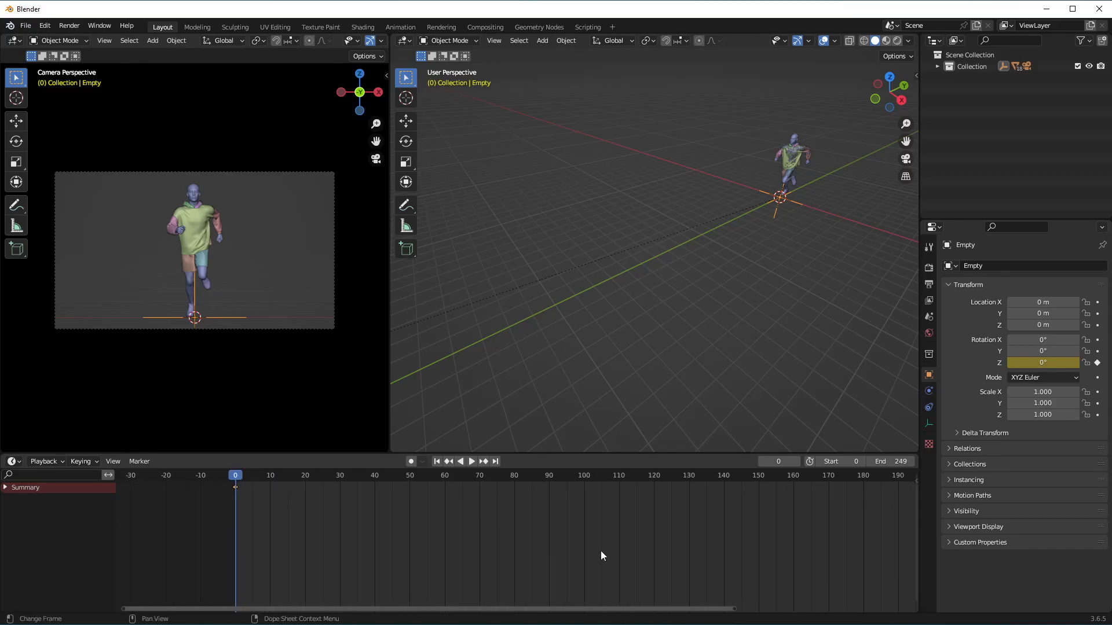
pyautogui.moveTo(651, 610); pyautogui.dragTo(814, 612)
pyautogui.scroll(-4, 747, 587)
pyautogui.press('space')
pyautogui.moveTo(785, 475); pyautogui.dragTo(870, 476)
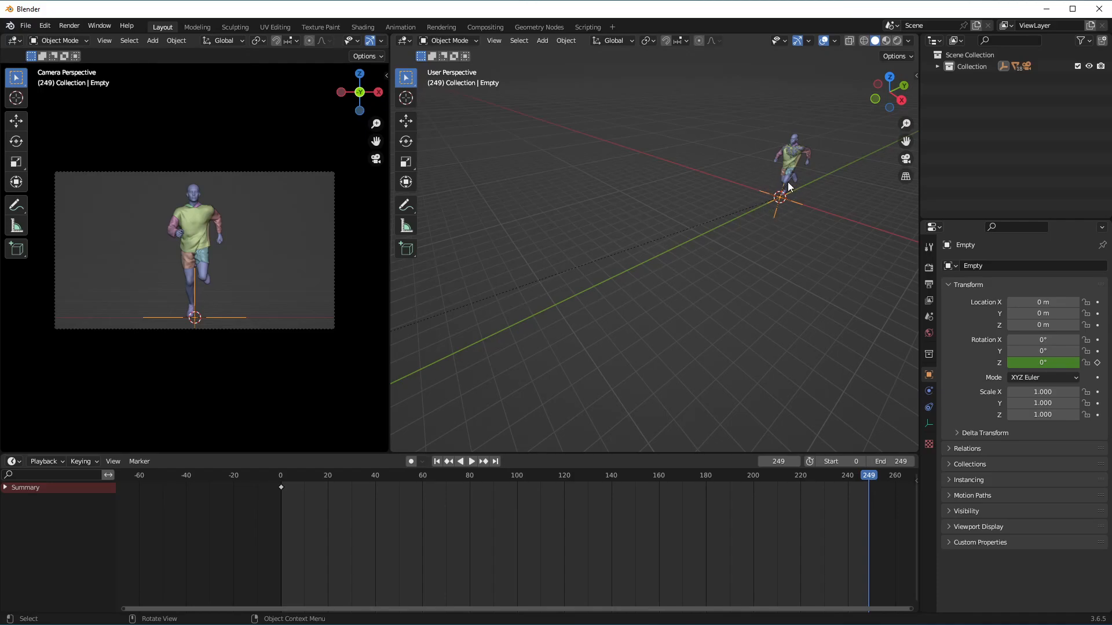
# Set the empty's Z rotation to 360° and insert a single keyframe for it at frame 249.
pyautogui.click(1046, 363)
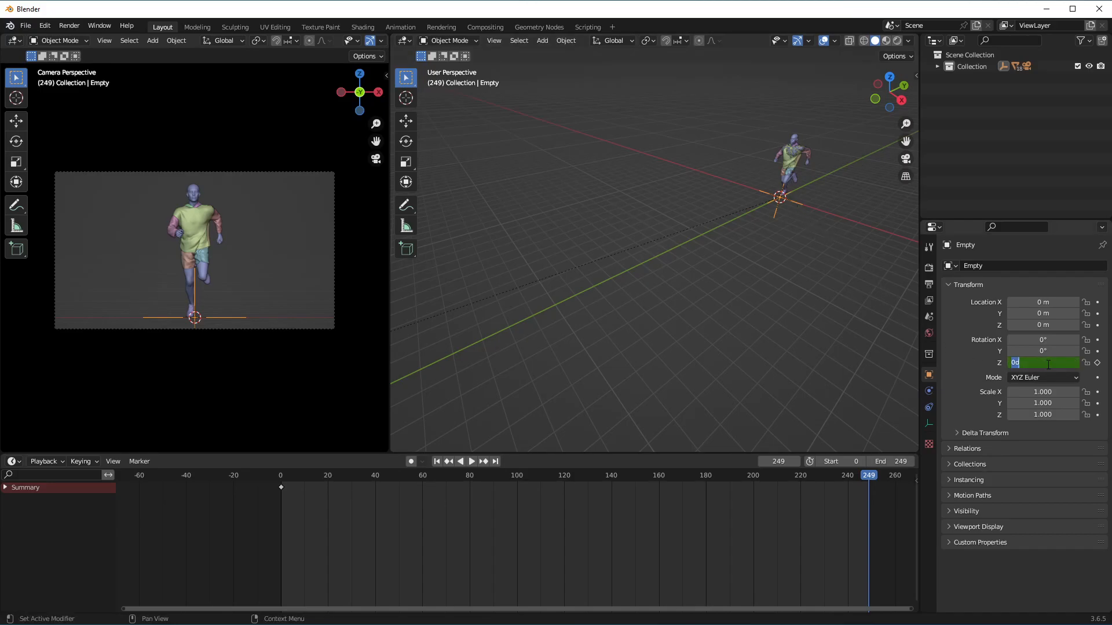
pyautogui.write('360')
pyautogui.press('Return')
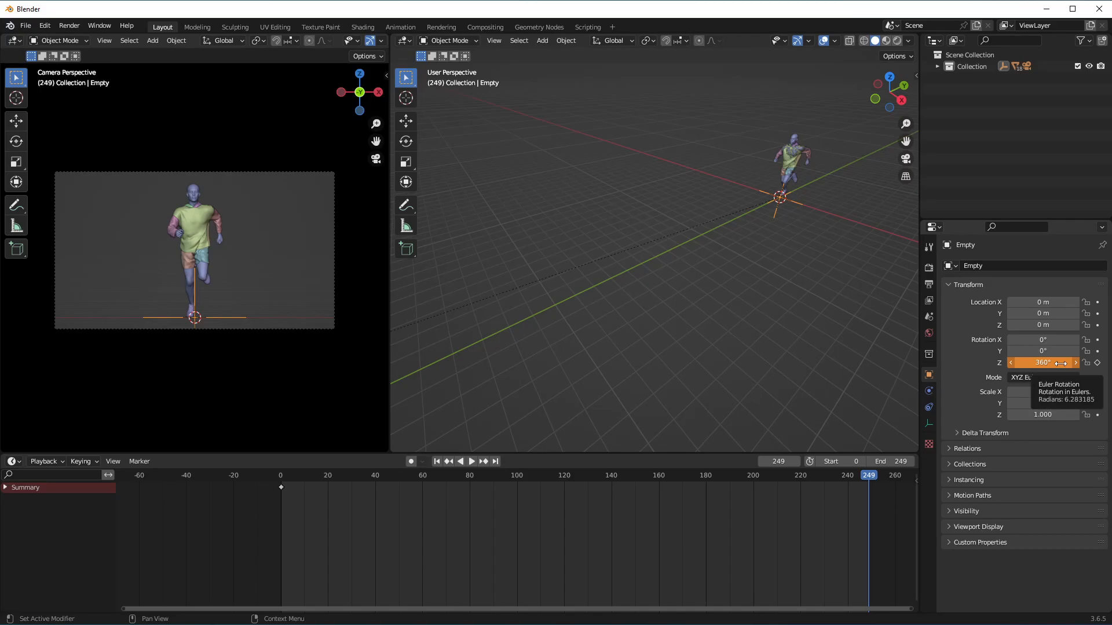
pyautogui.rightClick(1061, 363)
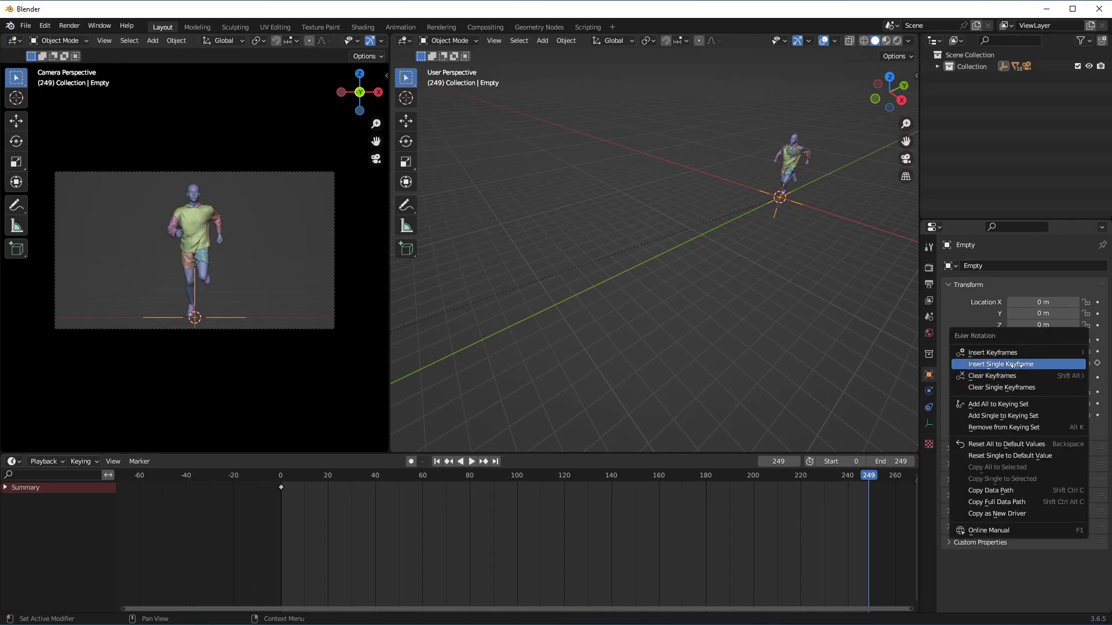
pyautogui.click(1042, 364)
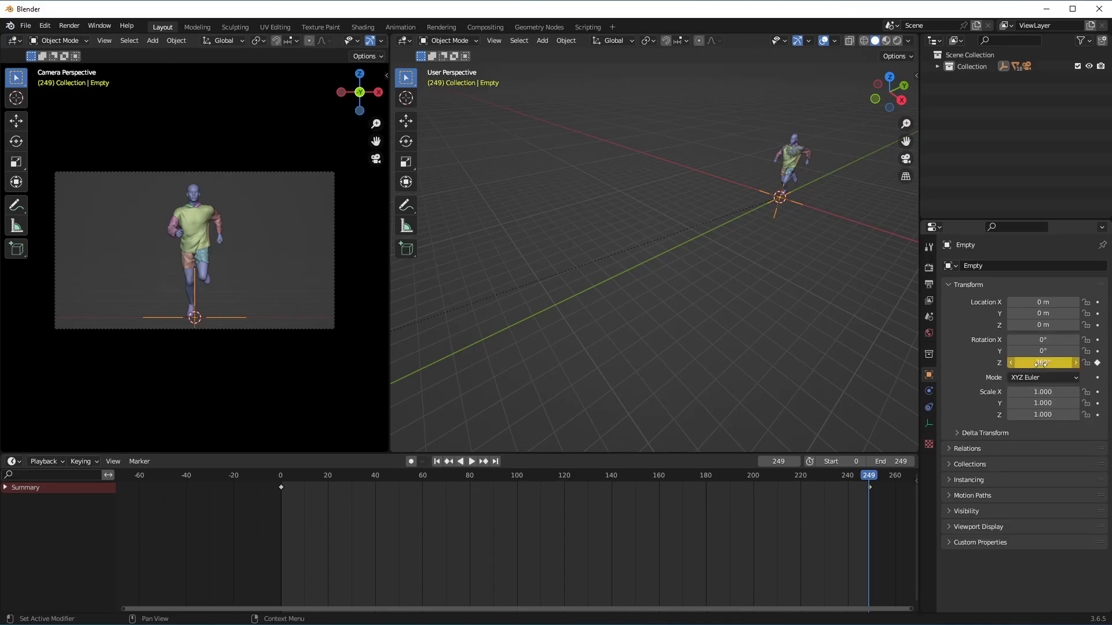
# Inspect the end keyframe at frame 249 up close, and show the whole animation range in the timeline.
pyautogui.scroll(3, 872, 494)
pyautogui.scroll(5, 872, 489)
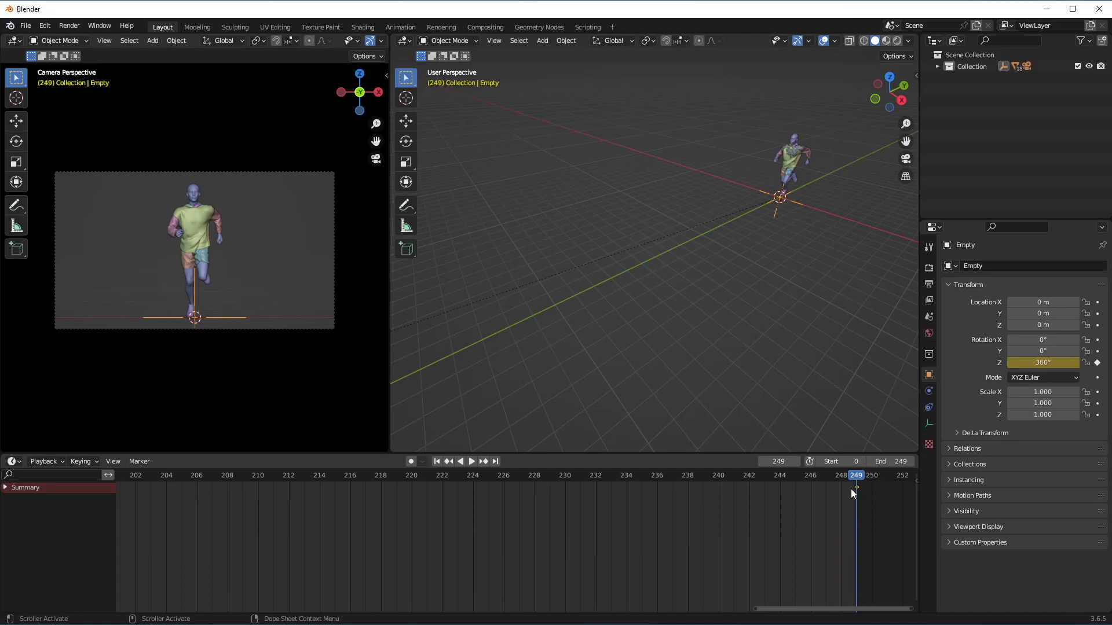
pyautogui.scroll(-10, 848, 491)
pyautogui.scroll(1, 849, 485)
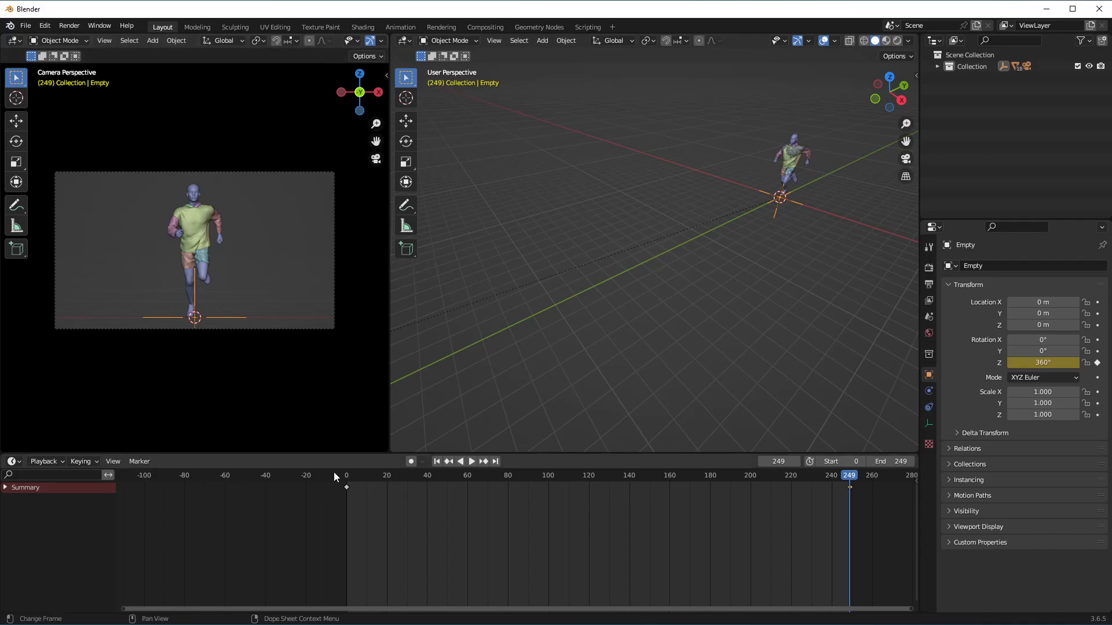
# Play the animation from frame 0 to review the camera's full orbit around the runner.
pyautogui.hotkey('shift', 'Left')
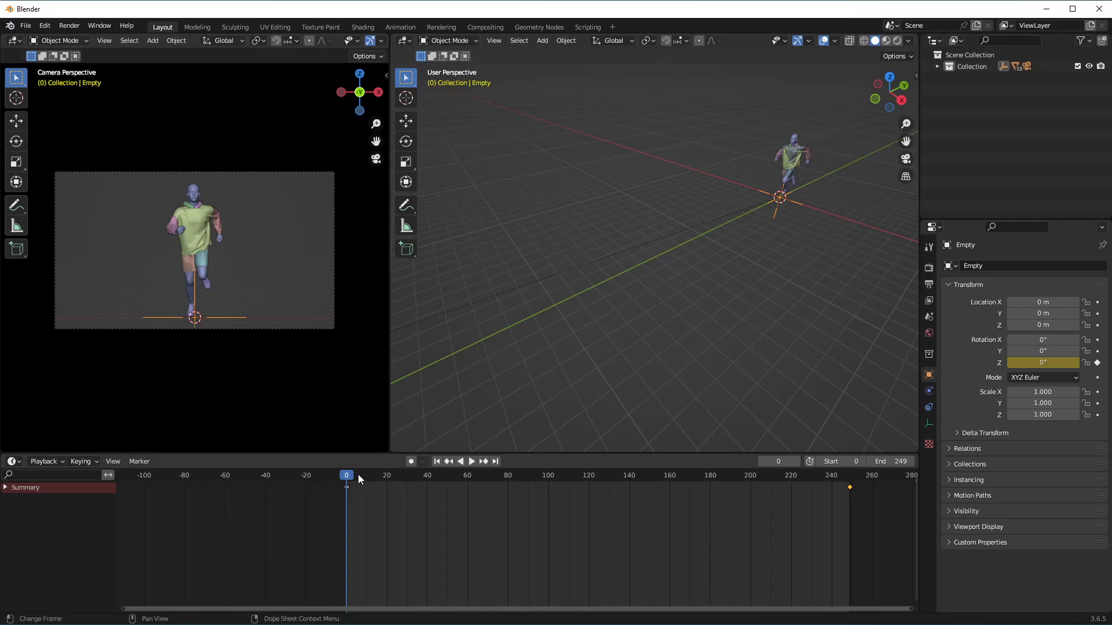
pyautogui.press('space')
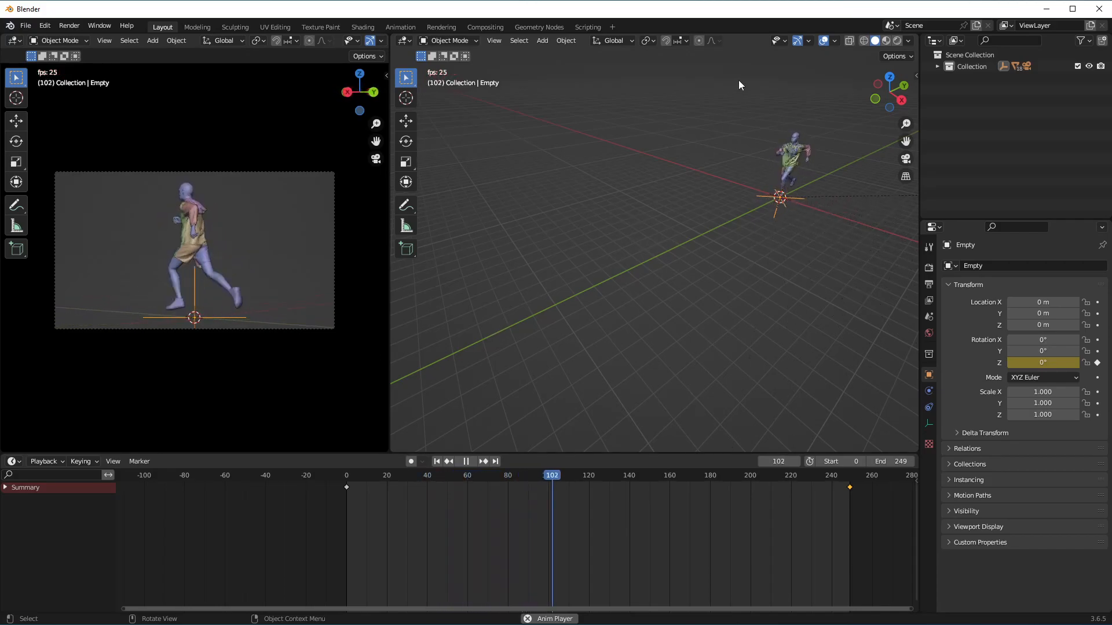
pyautogui.moveTo(906, 141); pyautogui.dragTo(837, 181)
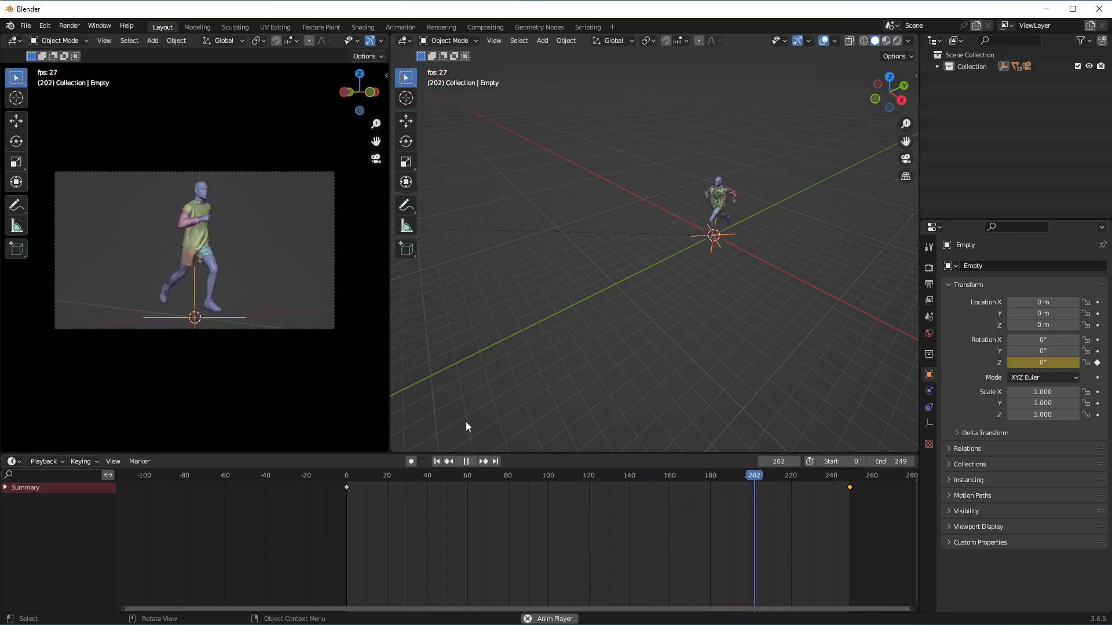
# Stop the playback, switch the large 3D view to the Graph Editor, and hide its sidebar to show the empty's rotation curve.
pyautogui.press('Escape')
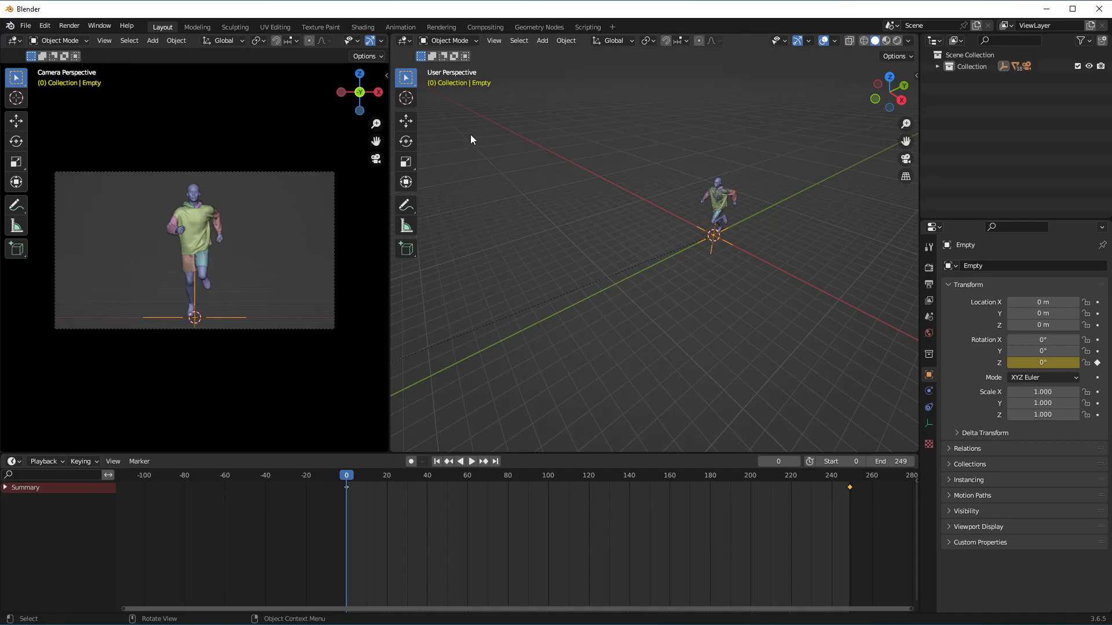
pyautogui.click(404, 41)
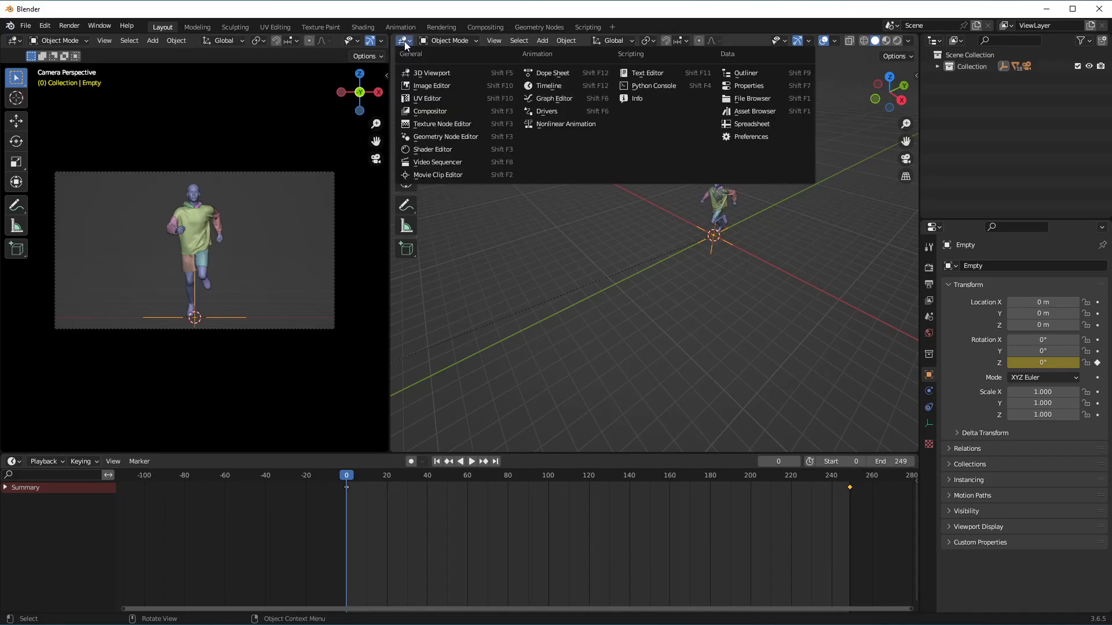
pyautogui.click(541, 99)
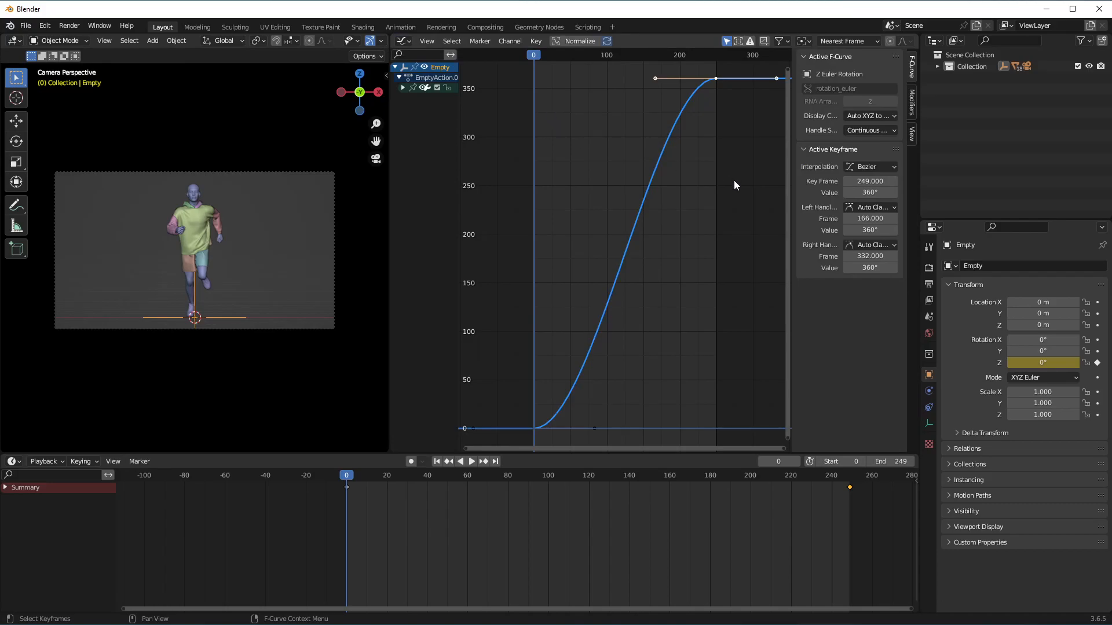
pyautogui.press('n')
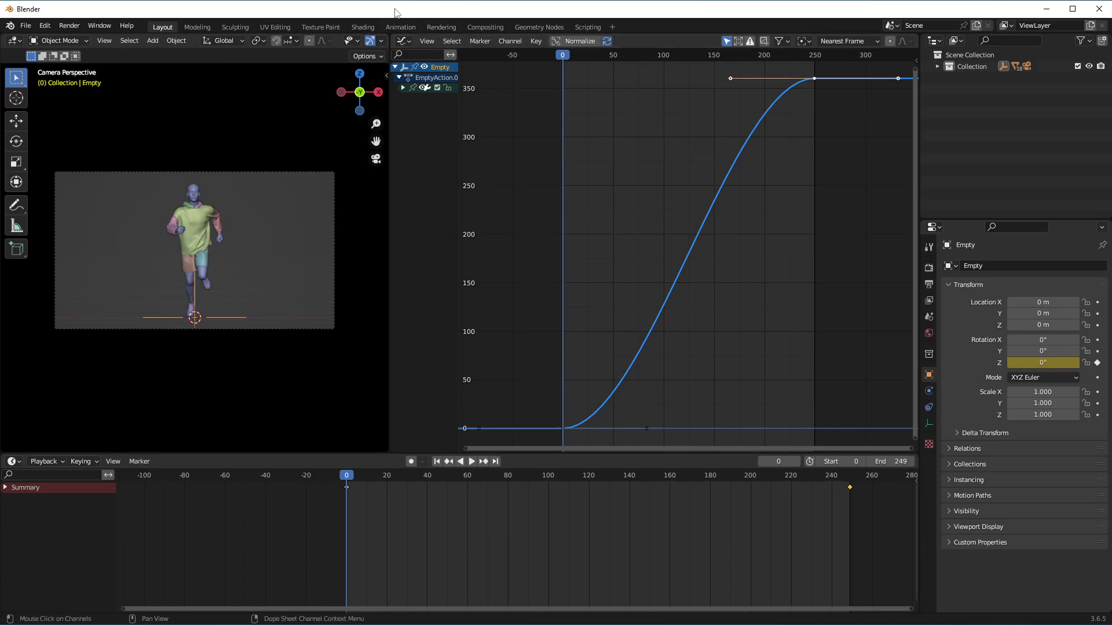
# Mark the rotation curve's start and end keyframes with red arrows on a temporary screen capture, and discard it.
pyautogui.press('ctrl+Print')
pyautogui.moveTo(369, 5)
pyautogui.mouseDown()
pyautogui.moveTo(843, 450)
pyautogui.moveTo(988, 525)
pyautogui.mouseUp()
pyautogui.click(996, 444)
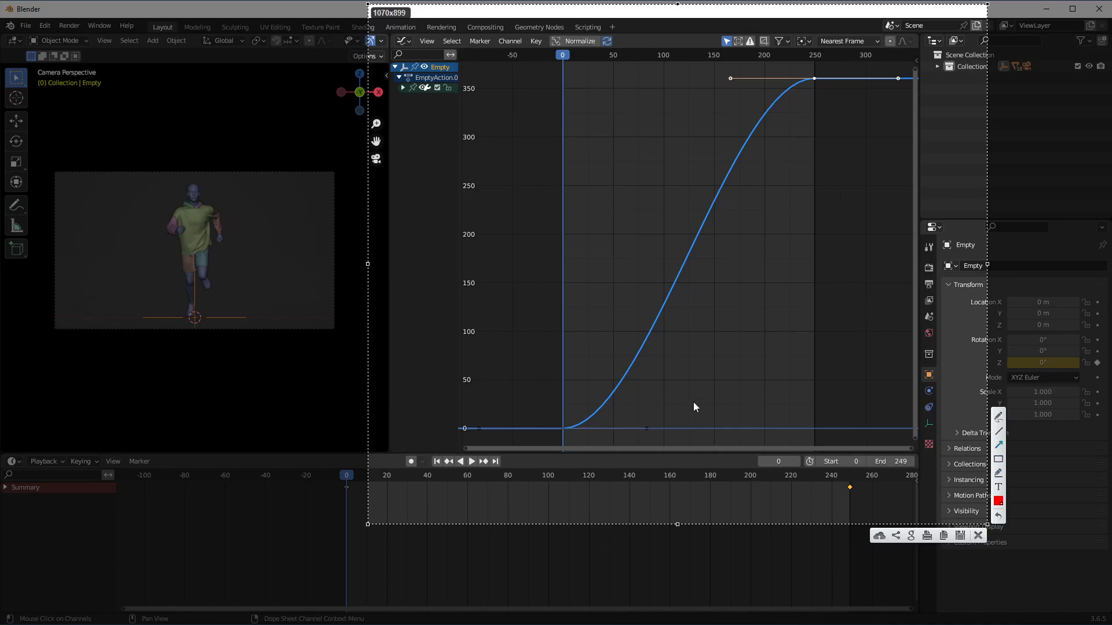
pyautogui.moveTo(502, 358)
pyautogui.mouseDown()
pyautogui.moveTo(561, 423)
pyautogui.moveTo(624, 349)
pyautogui.mouseUp()
pyautogui.moveTo(766, 135); pyautogui.dragTo(809, 82)
pyautogui.moveTo(821, 80); pyautogui.dragTo(872, 133)
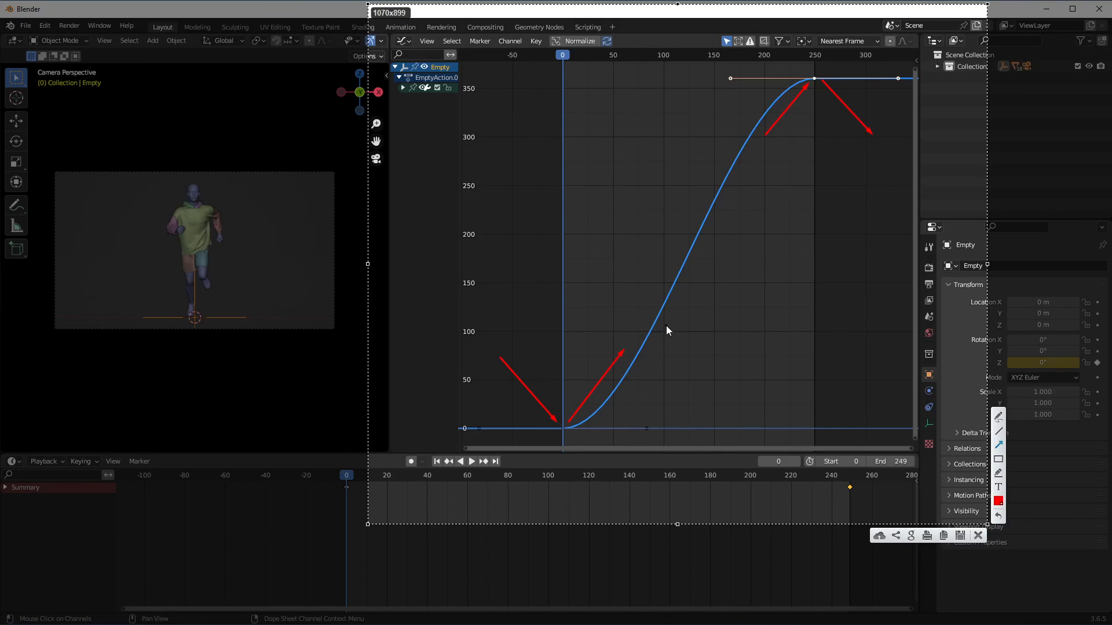
pyautogui.press('Escape')
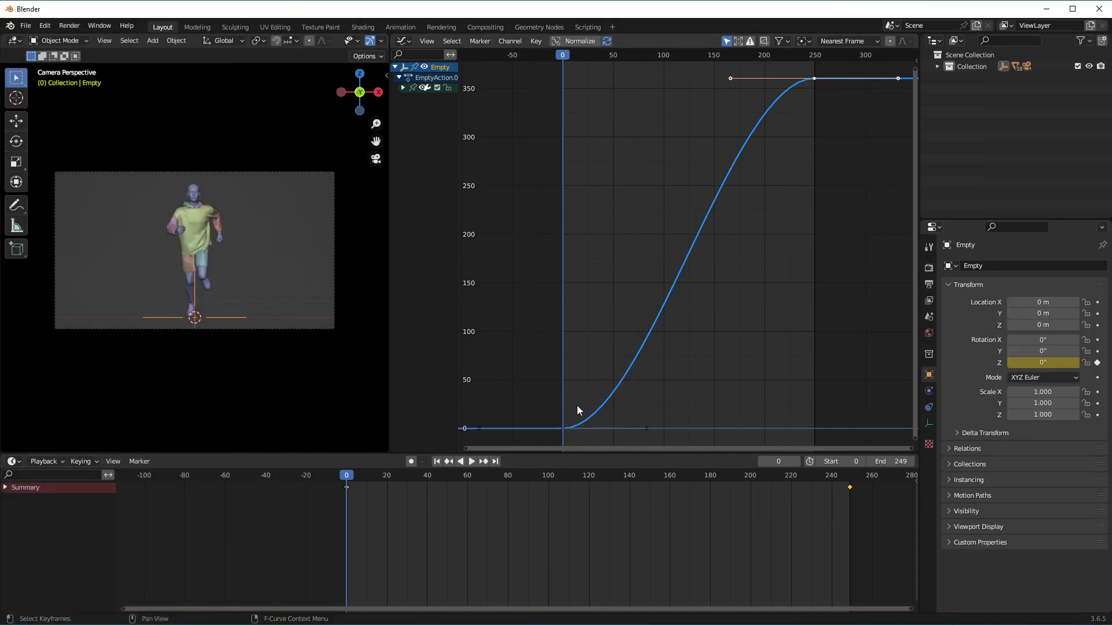
# Try lengthening the right handle of the curve's first keyframe by about 121 frames, and undo the move.
pyautogui.moveTo(541, 405); pyautogui.dragTo(659, 436)
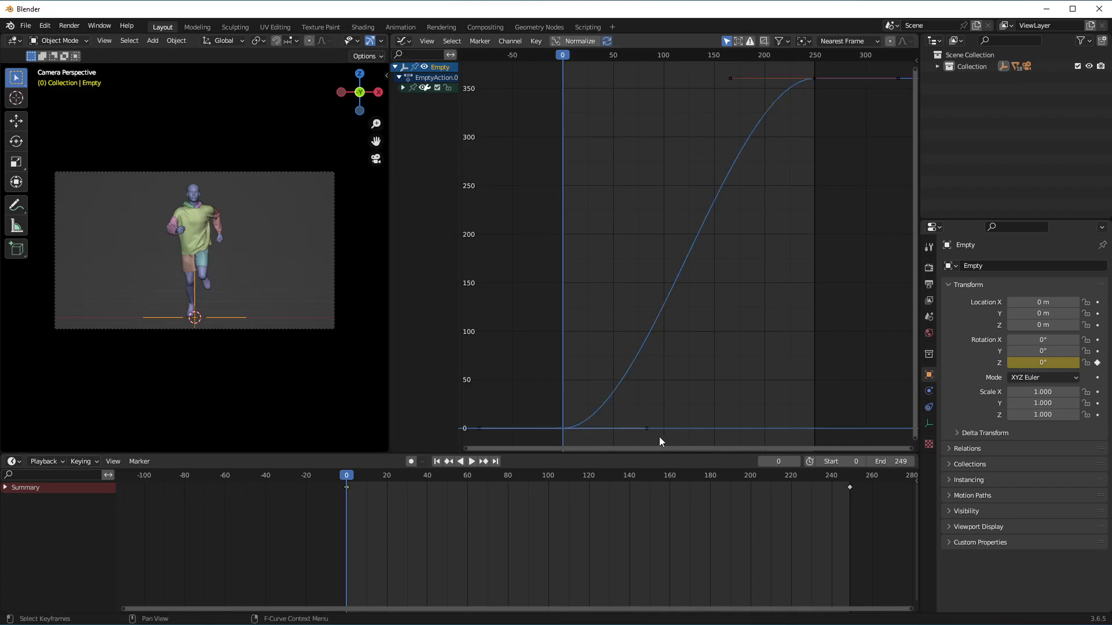
pyautogui.click(657, 437)
pyautogui.press('g')
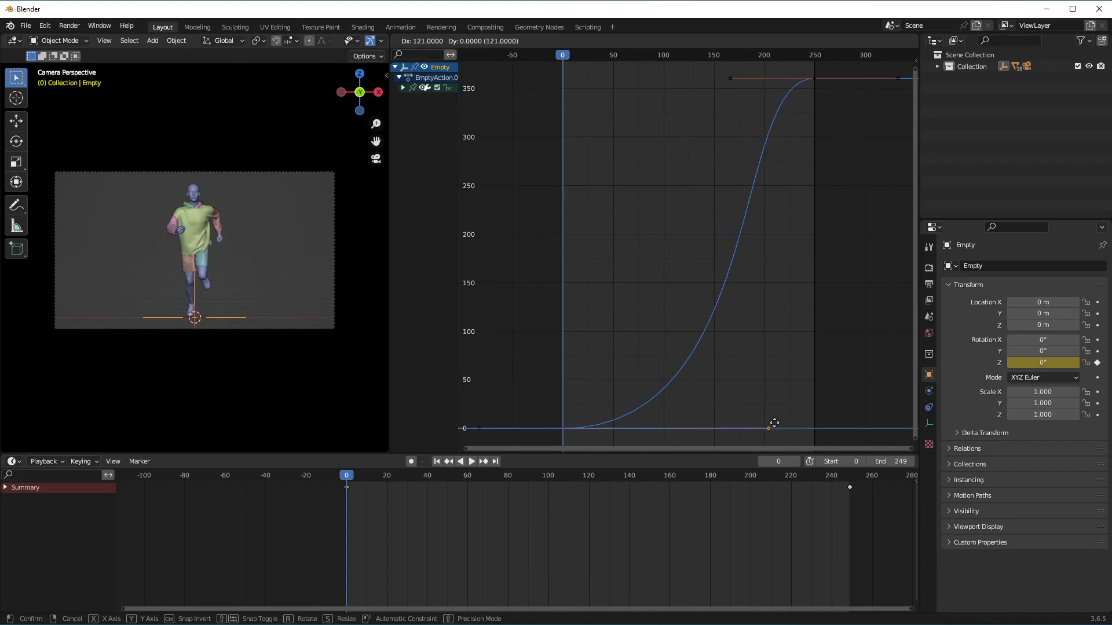
pyautogui.click(775, 422)
pyautogui.hotkey('ctrl', 'z')
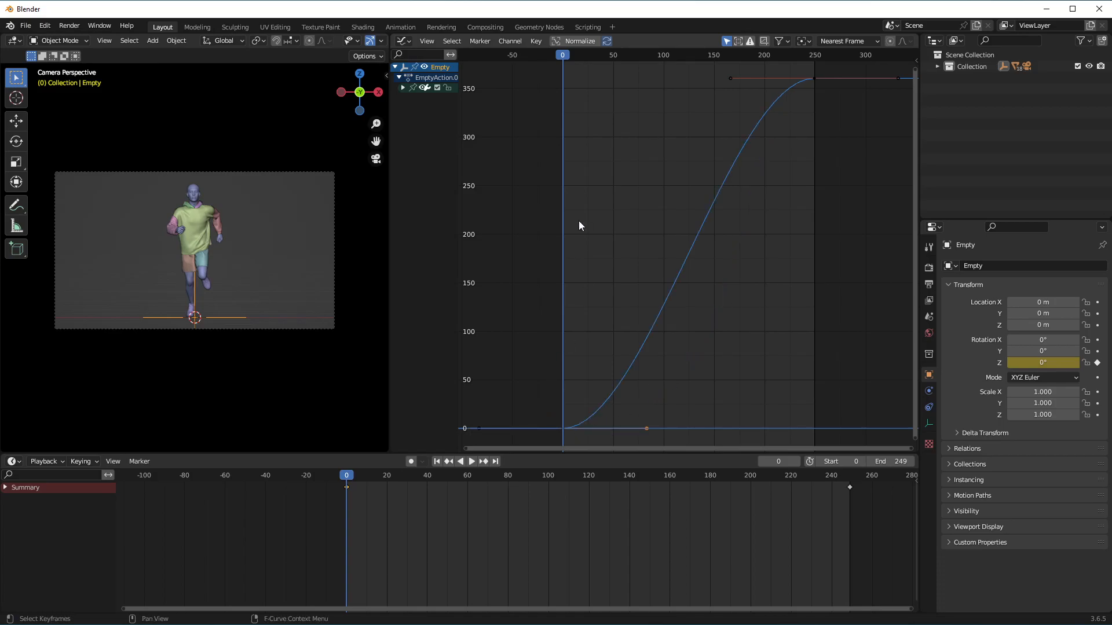
# Draw red arrows along the graph's time and value axes on a temporary screen capture, and discard it.
pyautogui.press('Print')
pyautogui.moveTo(394, 1); pyautogui.dragTo(963, 516)
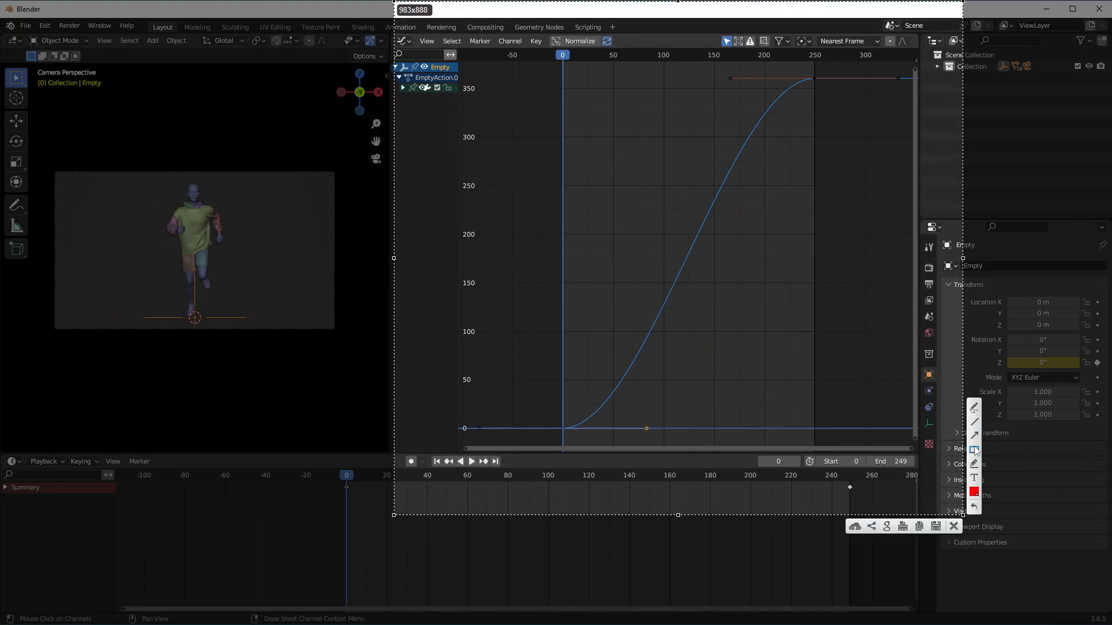
pyautogui.click(974, 424)
pyautogui.moveTo(565, 58)
pyautogui.mouseDown()
pyautogui.moveTo(593, 224)
pyautogui.moveTo(562, 453)
pyautogui.moveTo(912, 429)
pyautogui.mouseUp()
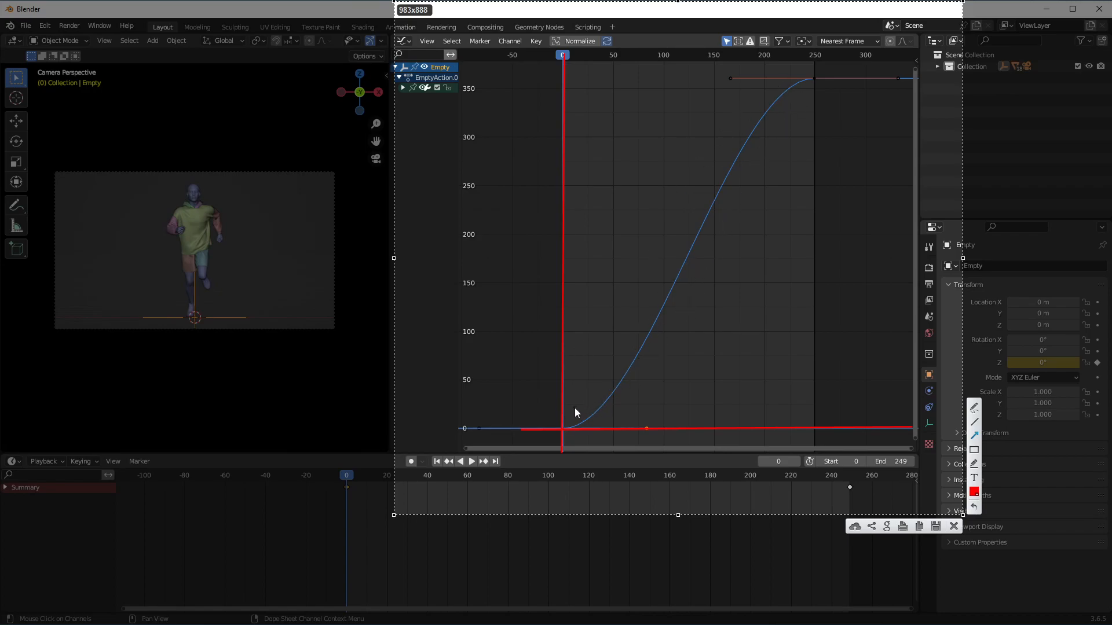
pyautogui.moveTo(575, 408); pyautogui.dragTo(590, 407)
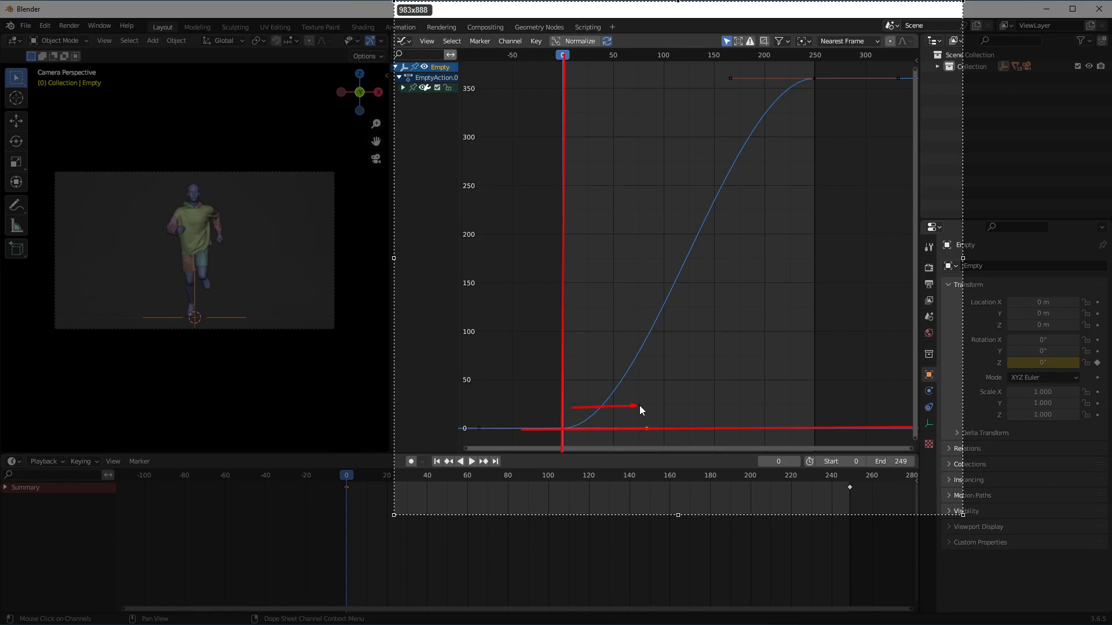
pyautogui.moveTo(742, 406); pyautogui.dragTo(765, 407)
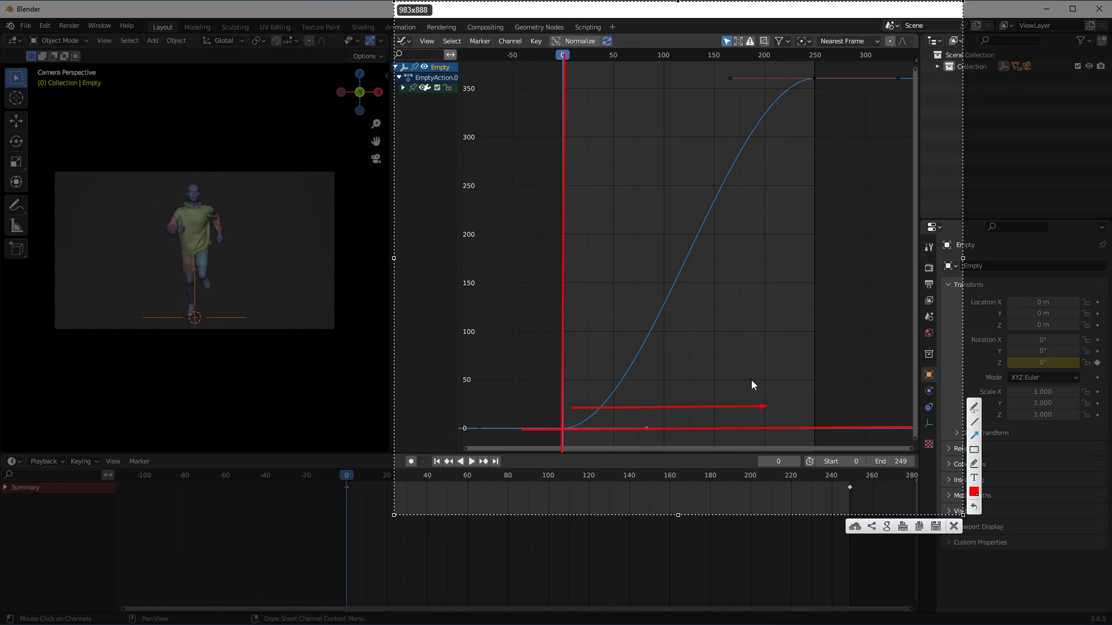
pyautogui.moveTo(604, 397); pyautogui.dragTo(607, 247)
pyautogui.moveTo(608, 189); pyautogui.dragTo(604, 164)
pyautogui.click(953, 526)
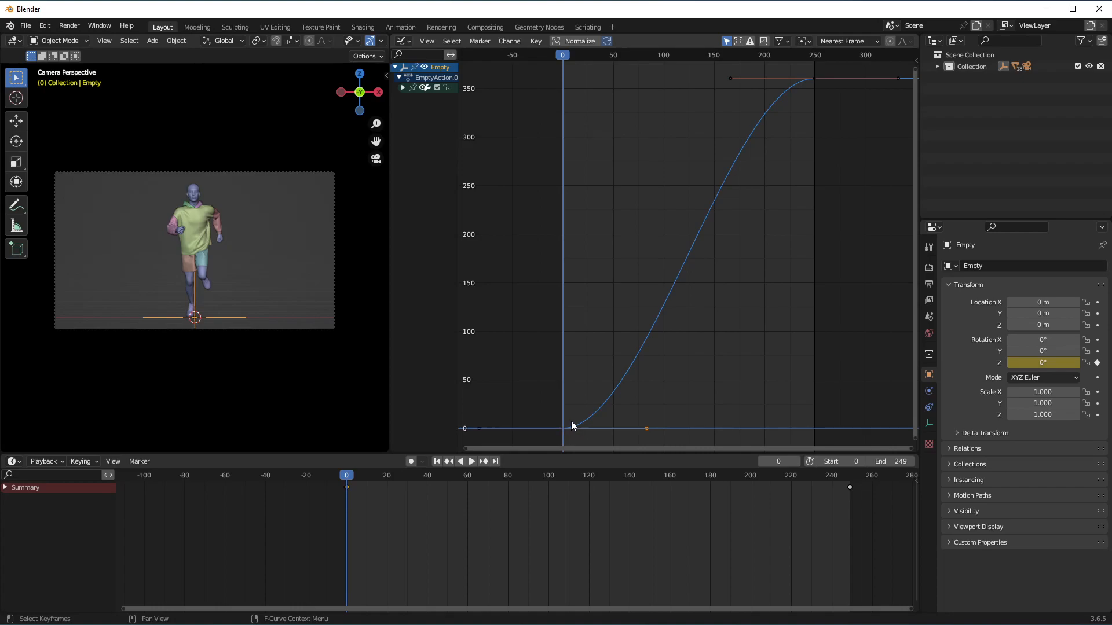
# Trace the slow start of the rotation curve with arrows on a close-up screen capture, and discard it.
pyautogui.scroll(6, 572, 427)
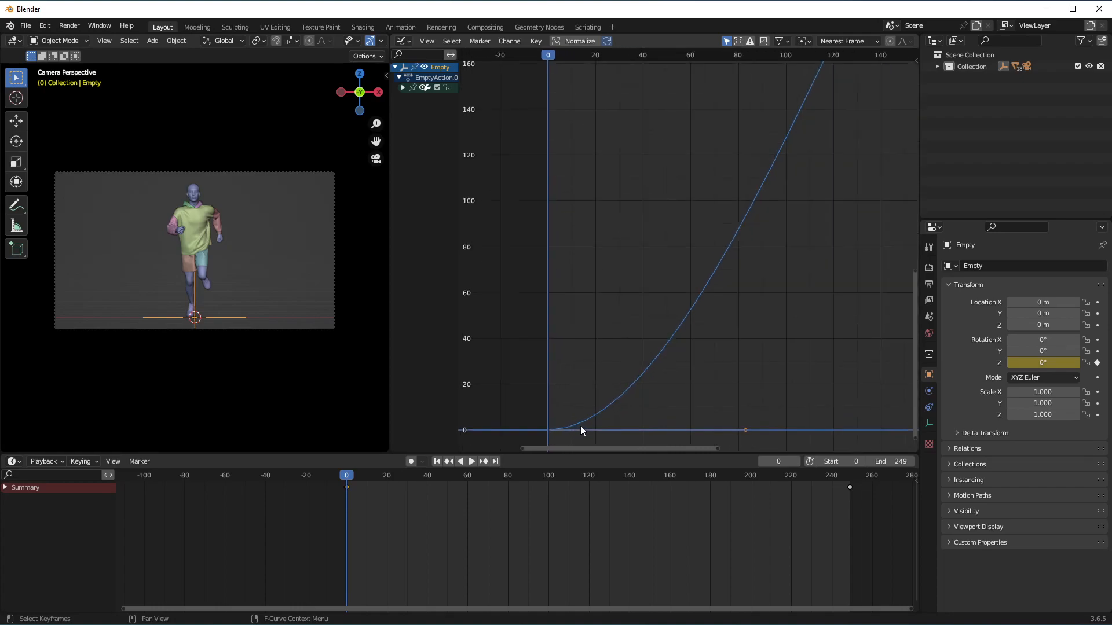
pyautogui.press('Print')
pyautogui.moveTo(467, 88)
pyautogui.mouseDown()
pyautogui.moveTo(791, 461)
pyautogui.moveTo(850, 491)
pyautogui.mouseUp()
pyautogui.click(861, 413)
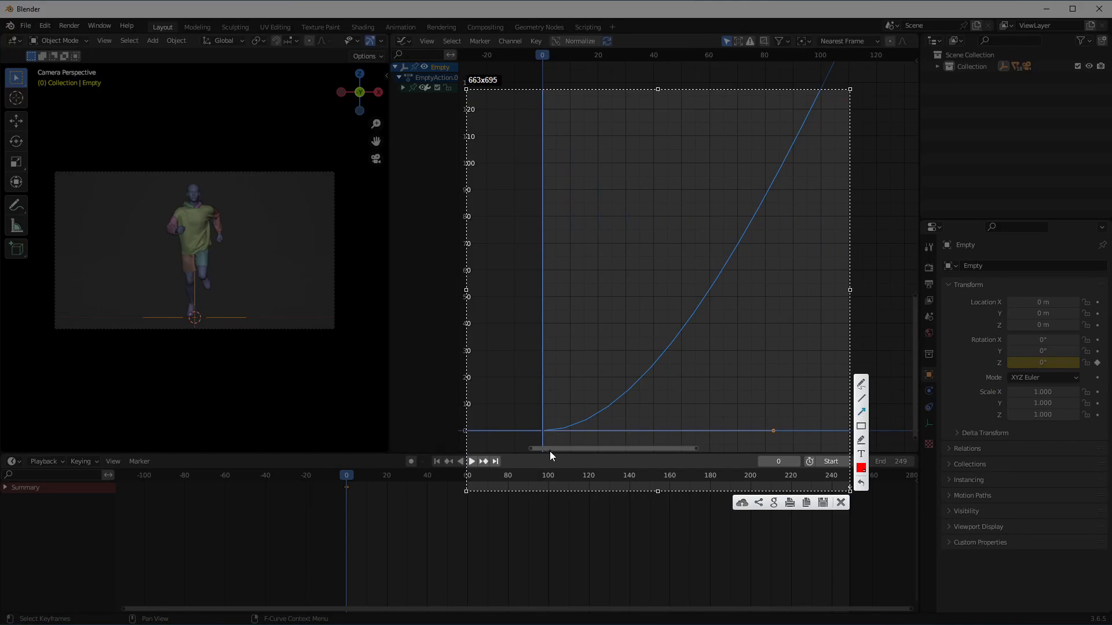
pyautogui.moveTo(543, 430); pyautogui.dragTo(573, 426)
pyautogui.moveTo(579, 428); pyautogui.dragTo(633, 381)
pyautogui.moveTo(648, 366); pyautogui.dragTo(738, 226)
pyautogui.moveTo(775, 195); pyautogui.dragTo(777, 145)
pyautogui.press('Escape')
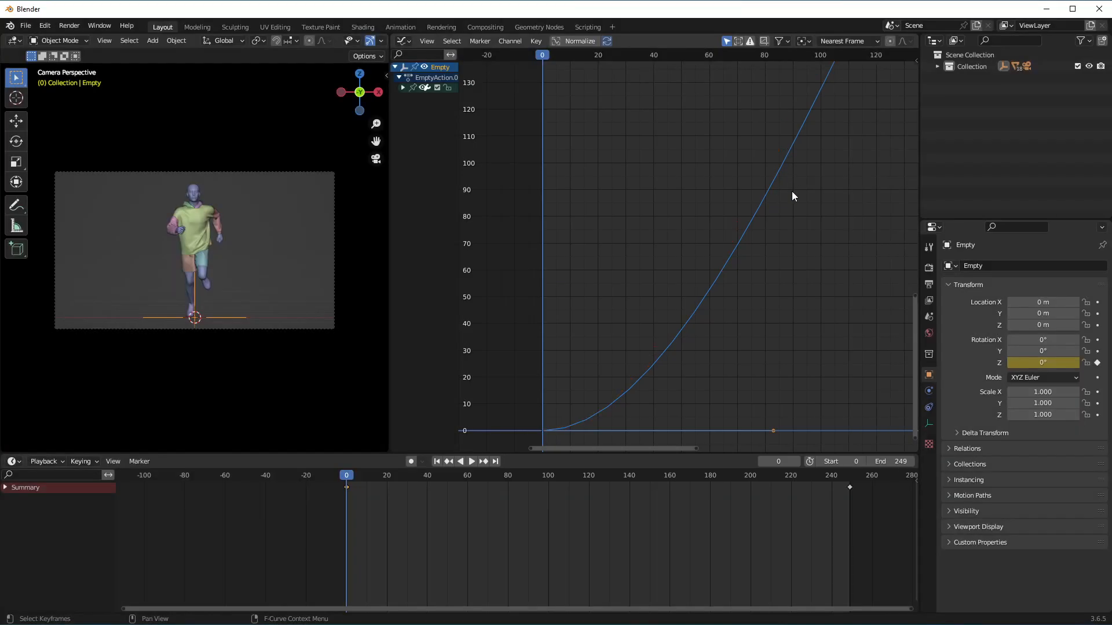
# Trace the flattening end of the rotation curve near frame 249 with arrows on a screen capture, and discard it.
pyautogui.scroll(-5, 791, 191)
pyautogui.moveTo(807, 151); pyautogui.dragTo(586, 319, button='middle')
pyautogui.moveTo(696, 112); pyautogui.dragTo(642, 200, button='middle')
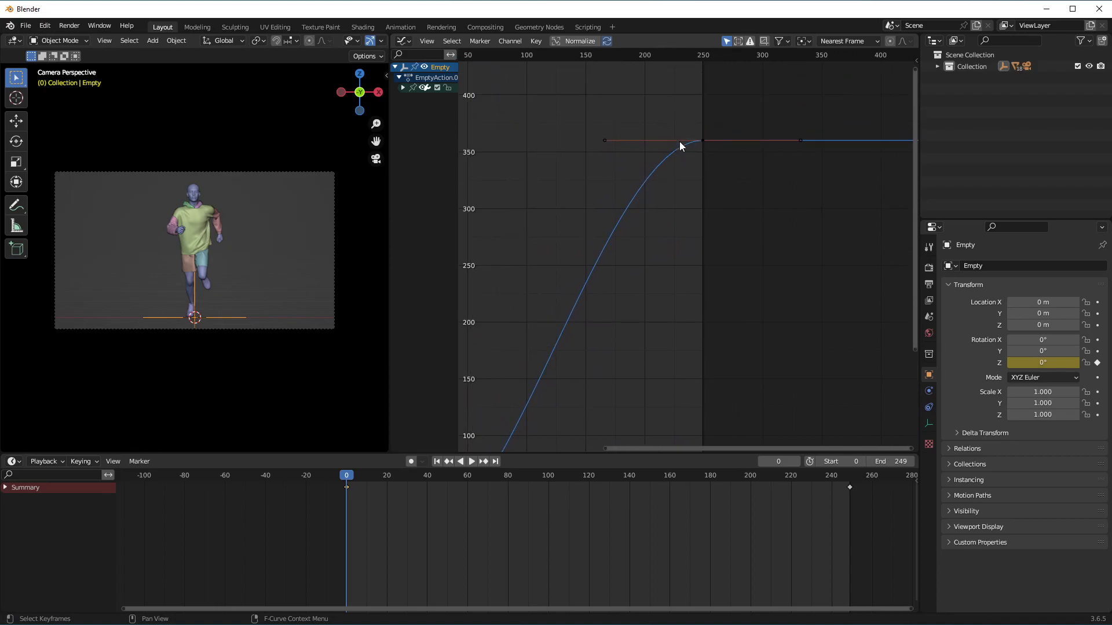
pyautogui.press('Print')
pyautogui.moveTo(477, 49); pyautogui.dragTo(807, 399)
pyautogui.click(819, 320)
pyautogui.moveTo(613, 234); pyautogui.dragTo(614, 227)
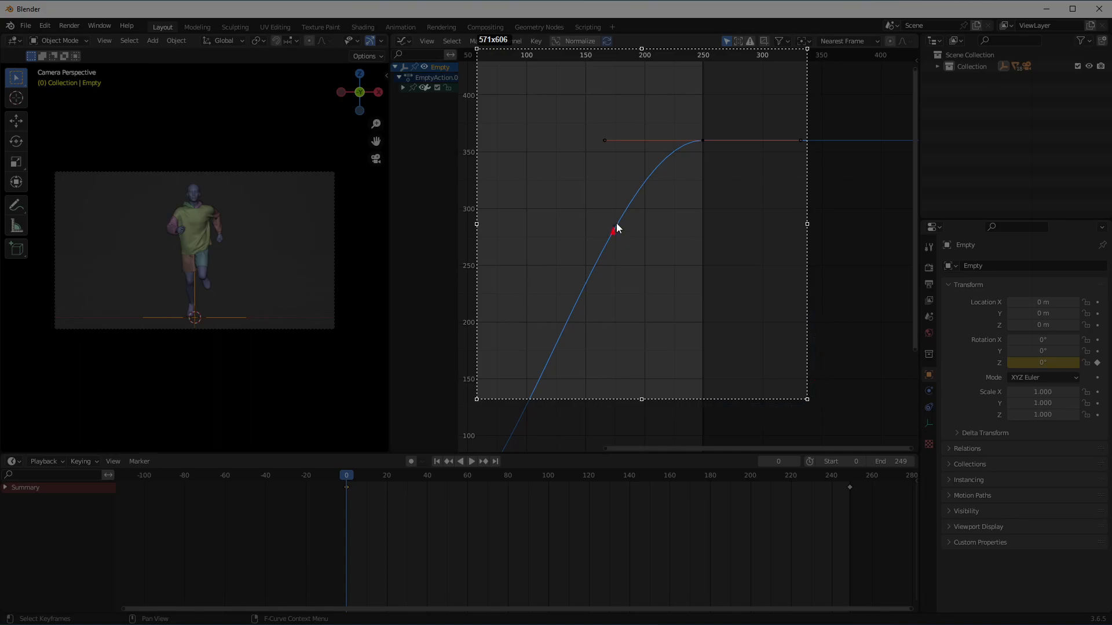
pyautogui.moveTo(646, 176); pyautogui.dragTo(691, 140)
pyautogui.moveTo(698, 135); pyautogui.dragTo(759, 133)
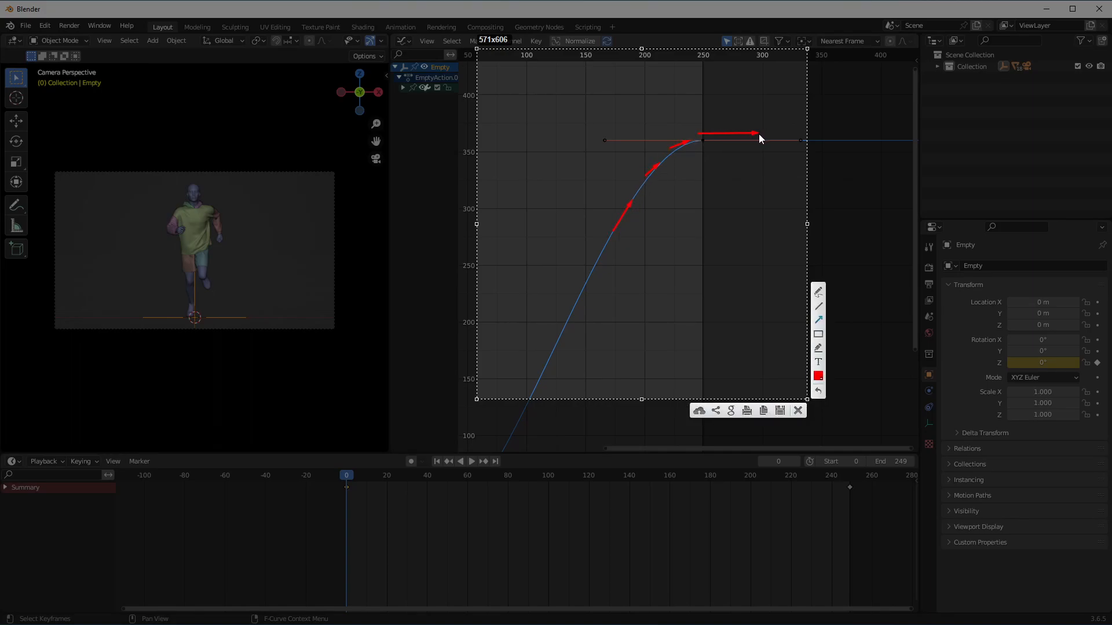
pyautogui.press('Escape')
pyautogui.press('Escape')
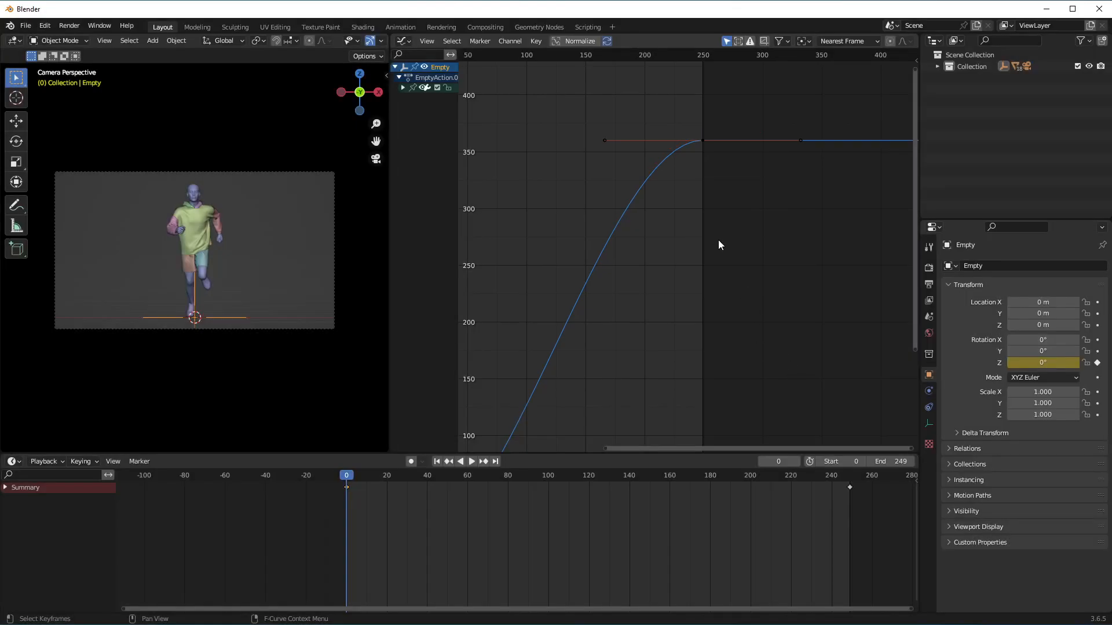
# Select both Z rotation keyframes of the curve and set their interpolation mode to Linear.
pyautogui.press('Home')
pyautogui.scroll(-1, 717, 245)
pyautogui.scroll(2, 569, 398)
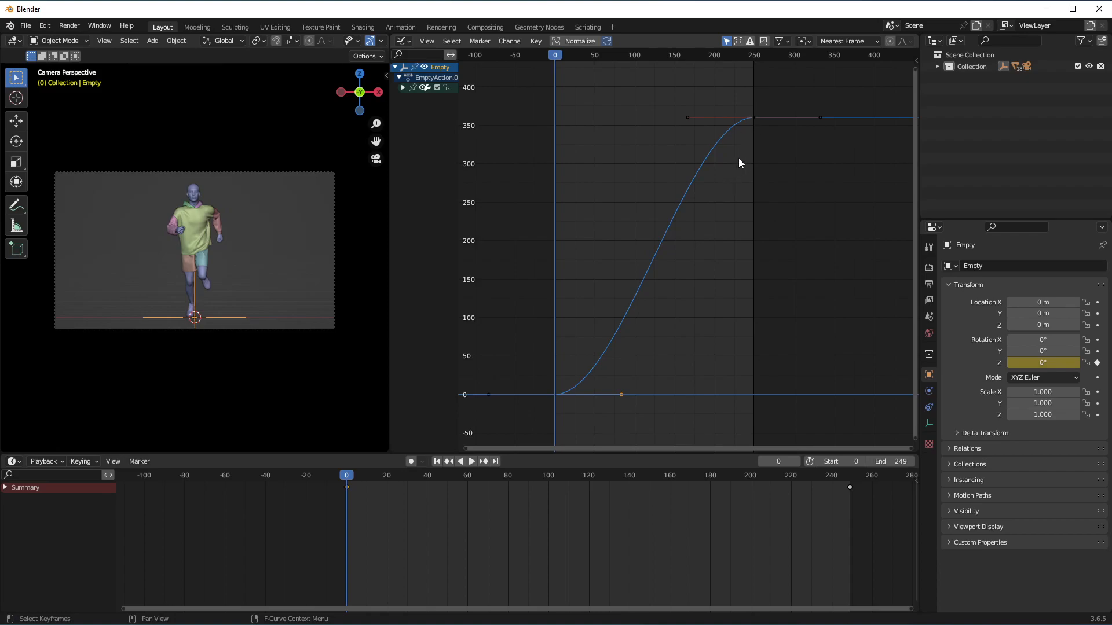
pyautogui.moveTo(784, 88); pyautogui.dragTo(530, 416)
pyautogui.moveTo(785, 88); pyautogui.dragTo(531, 408)
pyautogui.rightClick(708, 151)
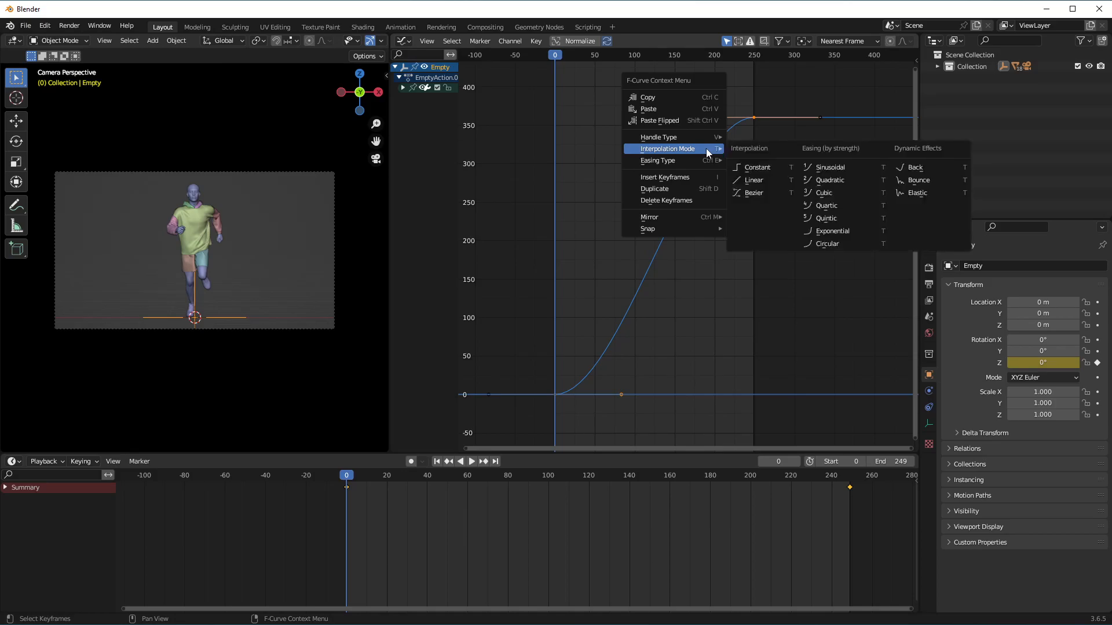
pyautogui.click(756, 185)
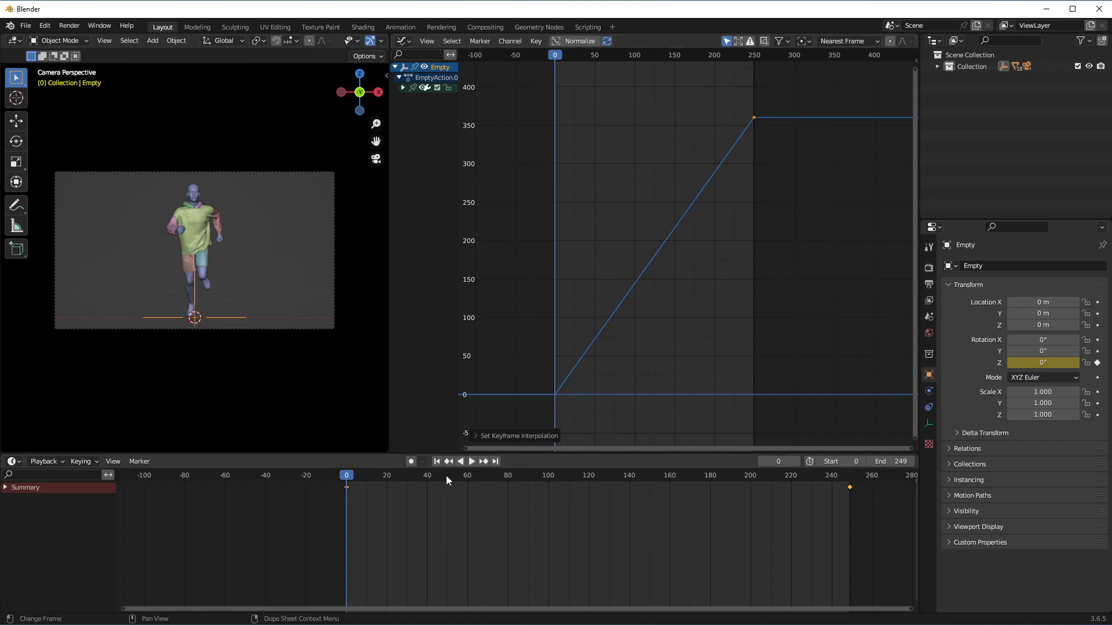
# Play the animation to review the camera's orbit around the runner with linear interpolation.
pyautogui.click(471, 461)
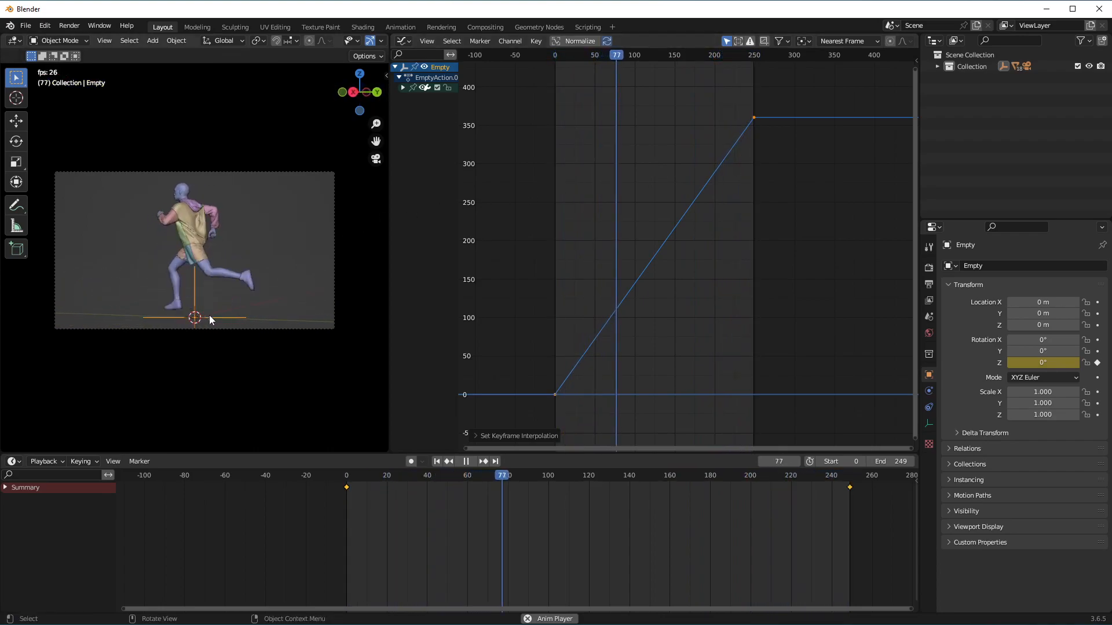
pyautogui.moveTo(219, 323)
pyautogui.mouseDown(button='middle')
pyautogui.moveTo(187, 313)
pyautogui.moveTo(215, 319)
pyautogui.mouseUp(button='middle')
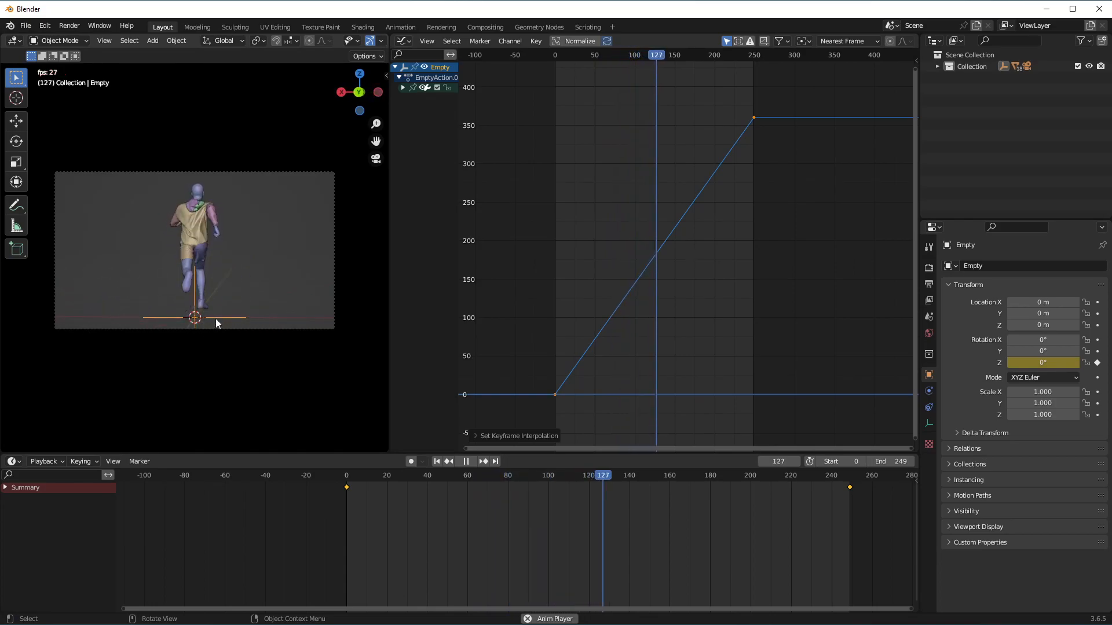